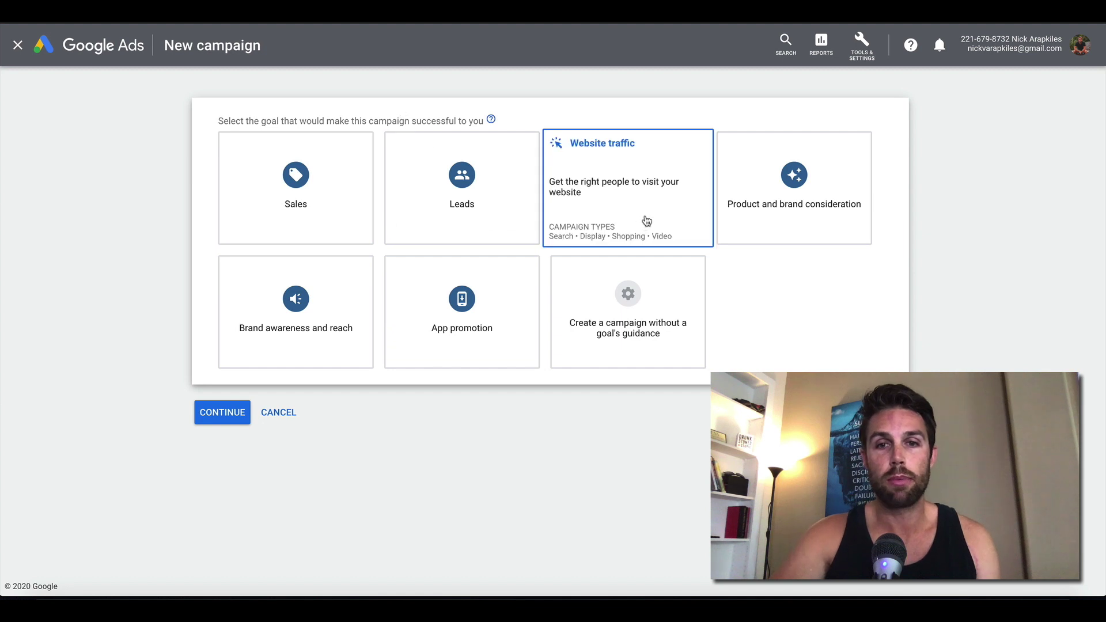
- Choose Leads as the campaign goal and Video as the campaign type
{"action": "mouse_move", "coordinate": [658, 316]}
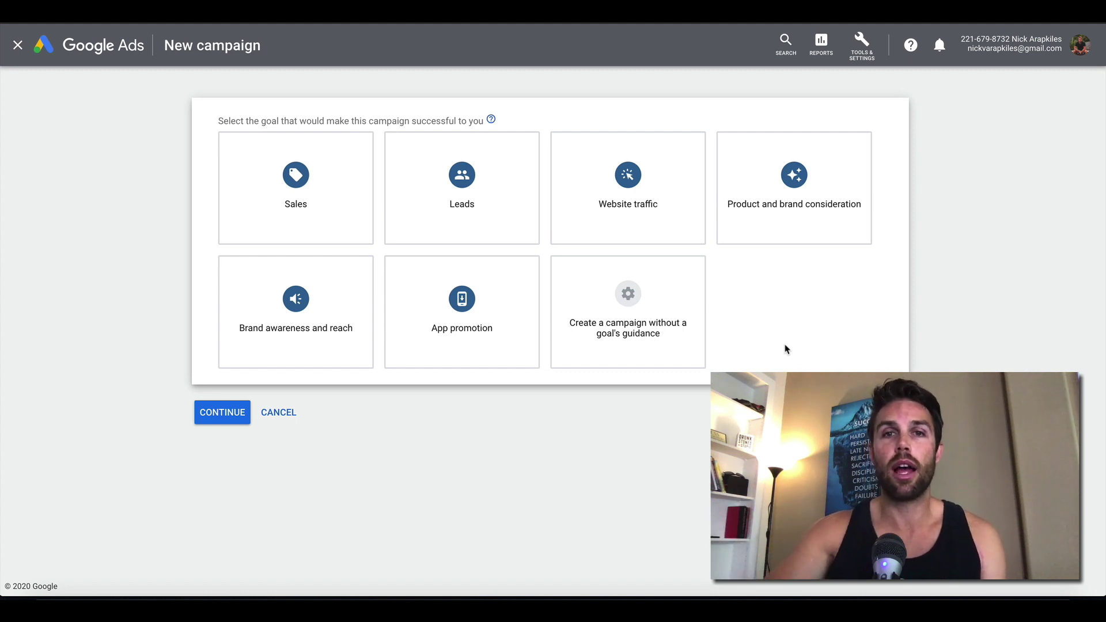
{"action": "mouse_move", "coordinate": [517, 222]}
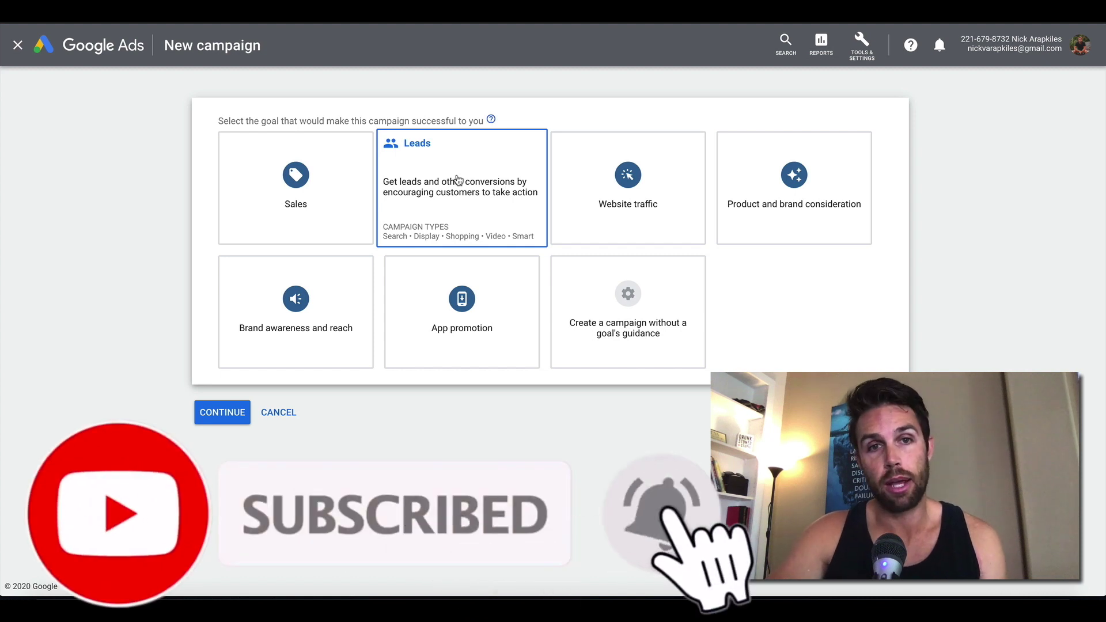
{"action": "left_click", "coordinate": [458, 179]}
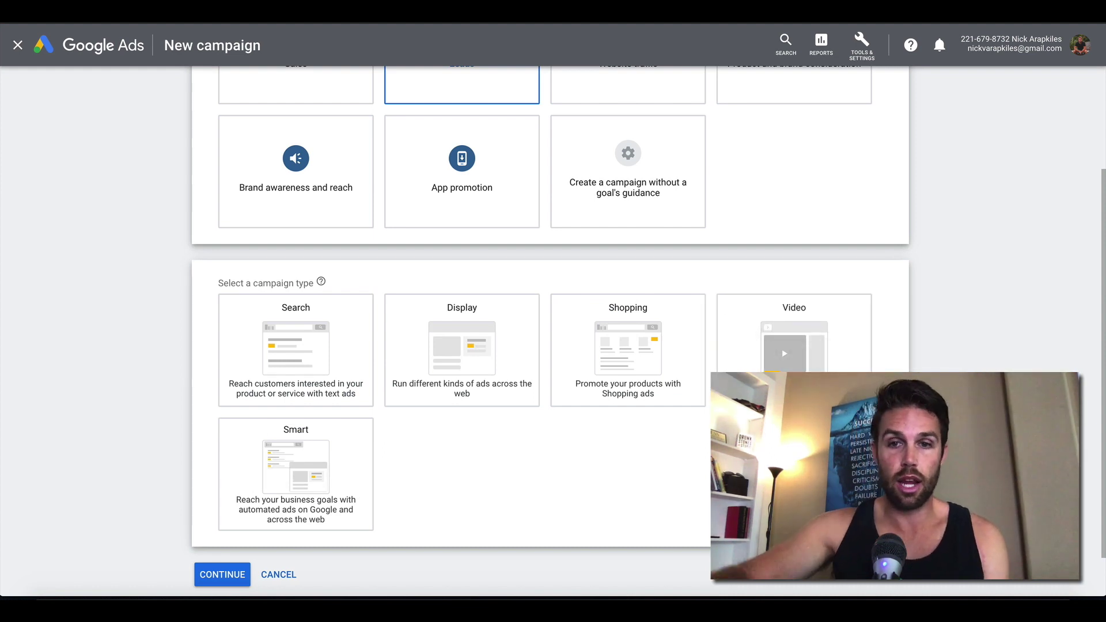
{"action": "left_click", "coordinate": [815, 359]}
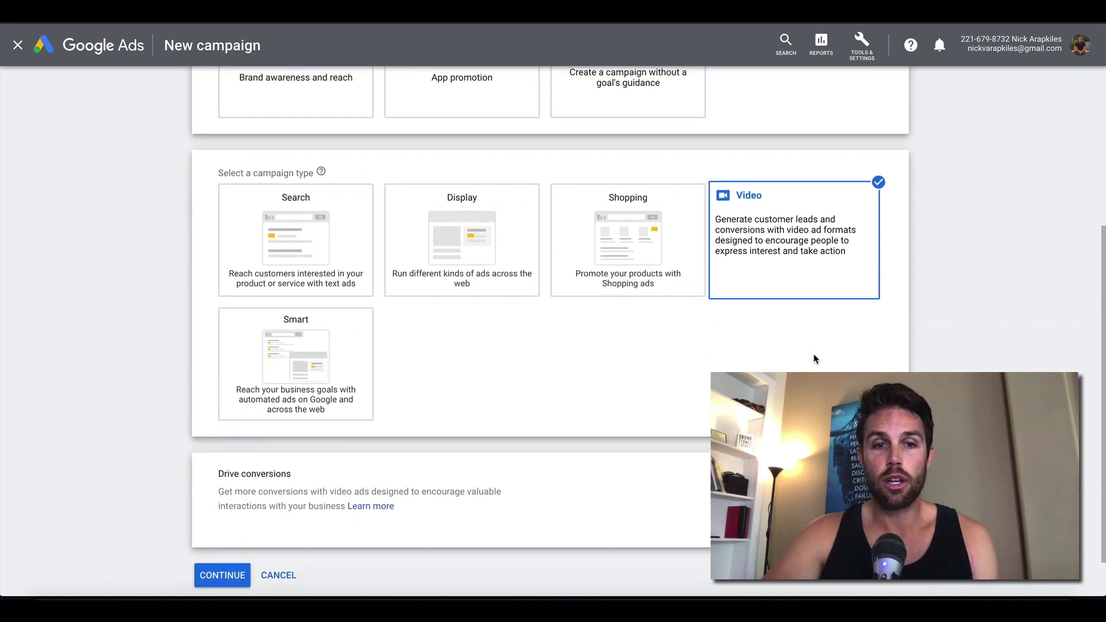
- Switch to a campaign without a goal's guidance and choose the Video type to review its campaign subtypes
{"action": "scroll", "coordinate": [815, 358], "scroll_direction": "up", "scroll_amount": 4}
{"action": "left_click", "coordinate": [627, 207]}
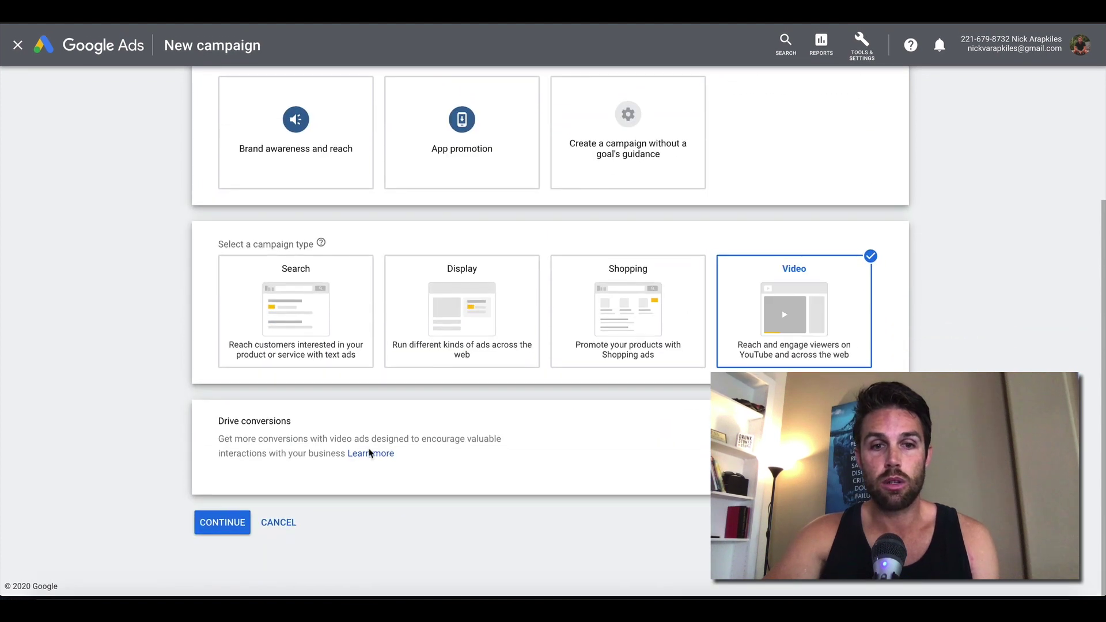
{"action": "scroll", "coordinate": [432, 407], "scroll_direction": "up", "scroll_amount": 3}
{"action": "left_click", "coordinate": [660, 297]}
{"action": "scroll", "coordinate": [660, 297], "scroll_direction": "down", "scroll_amount": 3}
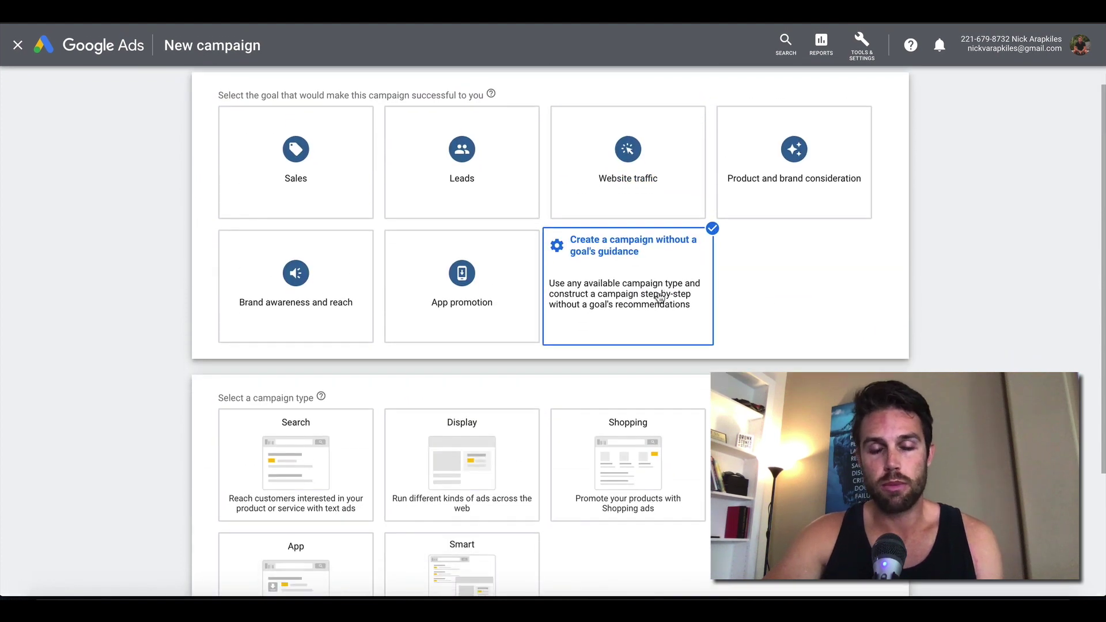
{"action": "left_click", "coordinate": [837, 284]}
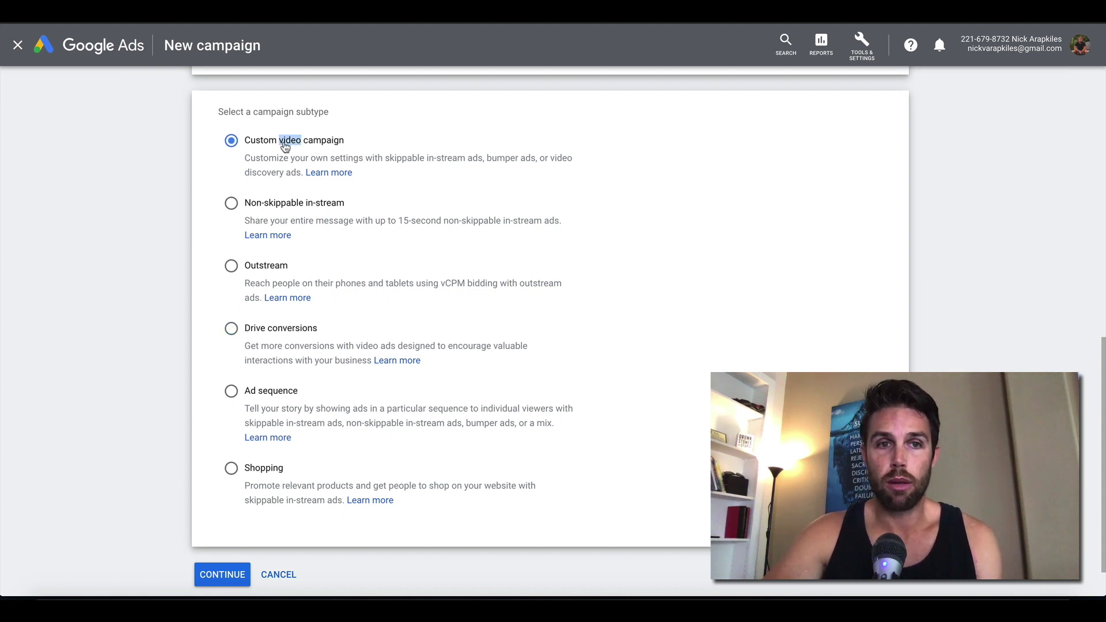
{"action": "scroll", "coordinate": [284, 147], "scroll_direction": "up", "scroll_amount": 15}
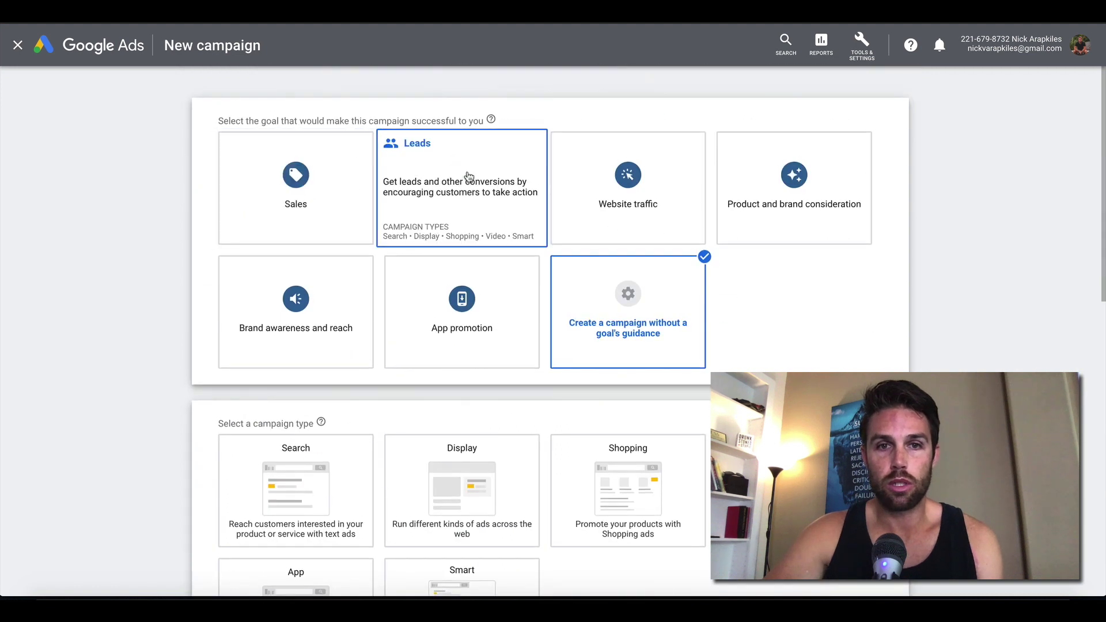
- Select the Leads goal with the Video campaign type again and continue to the campaign setup
{"action": "left_click", "coordinate": [468, 176]}
{"action": "scroll", "coordinate": [465, 180], "scroll_direction": "down", "scroll_amount": 4}
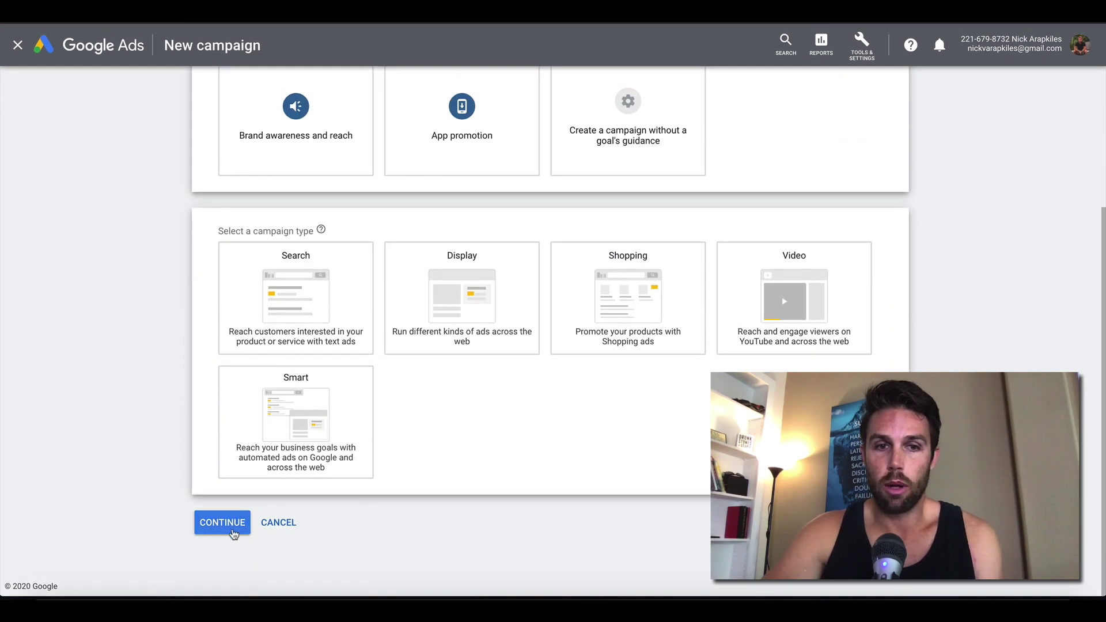
{"action": "left_click", "coordinate": [756, 311]}
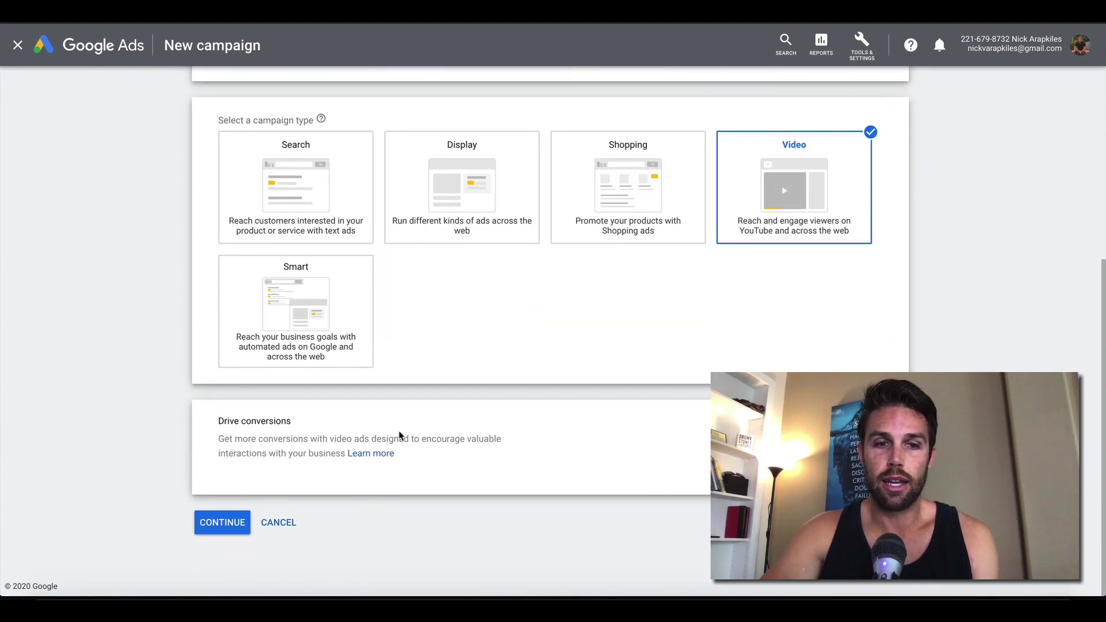
{"action": "scroll", "coordinate": [363, 424], "scroll_direction": "up", "scroll_amount": 3}
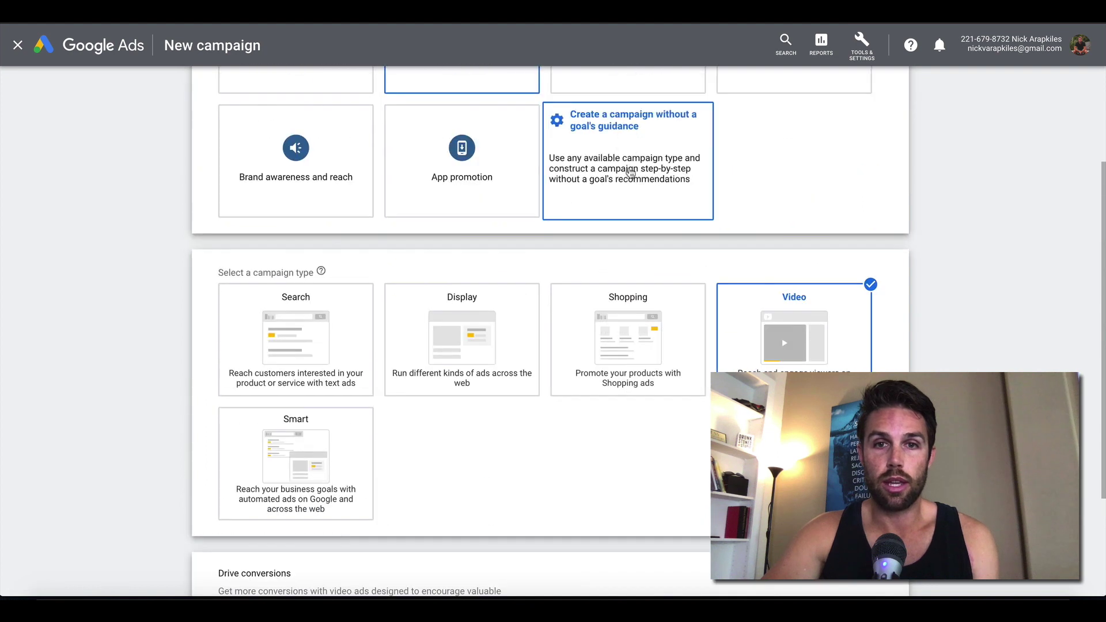
{"action": "left_click", "coordinate": [228, 524]}
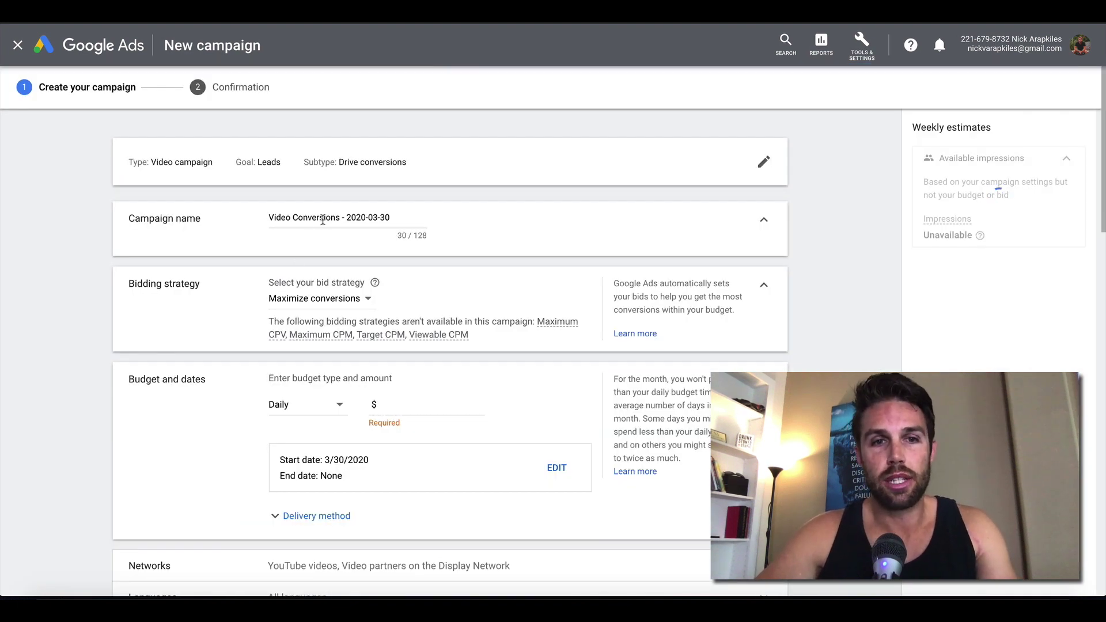
- Rename the campaign as "2020-03-30 Facebook Ads"
{"action": "left_click", "coordinate": [348, 221]}
{"action": "key", "text": "shift+End"}
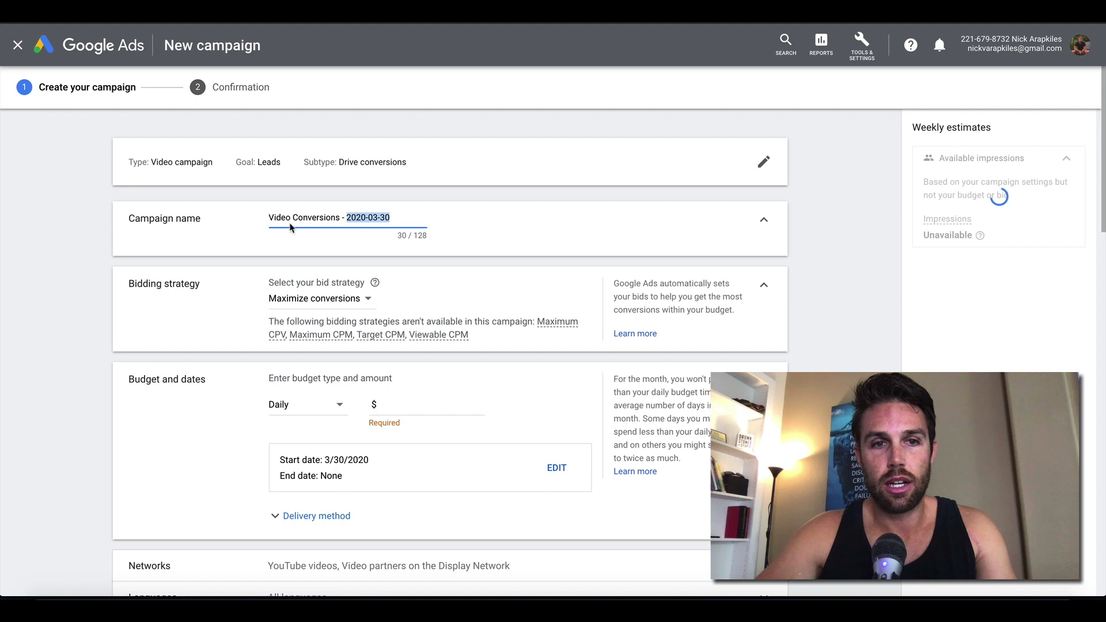
{"action": "key", "text": "shift+Home"}
{"action": "key", "text": "BackSpace"}
{"action": "left_click", "coordinate": [337, 222]}
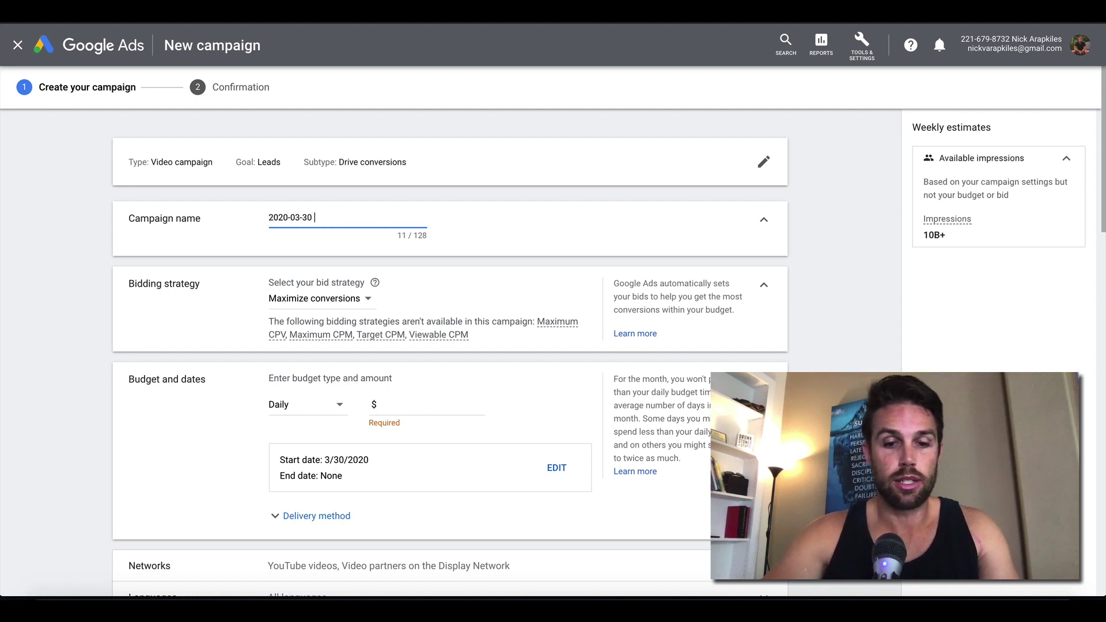
{"action": "type", "text": "Face"}
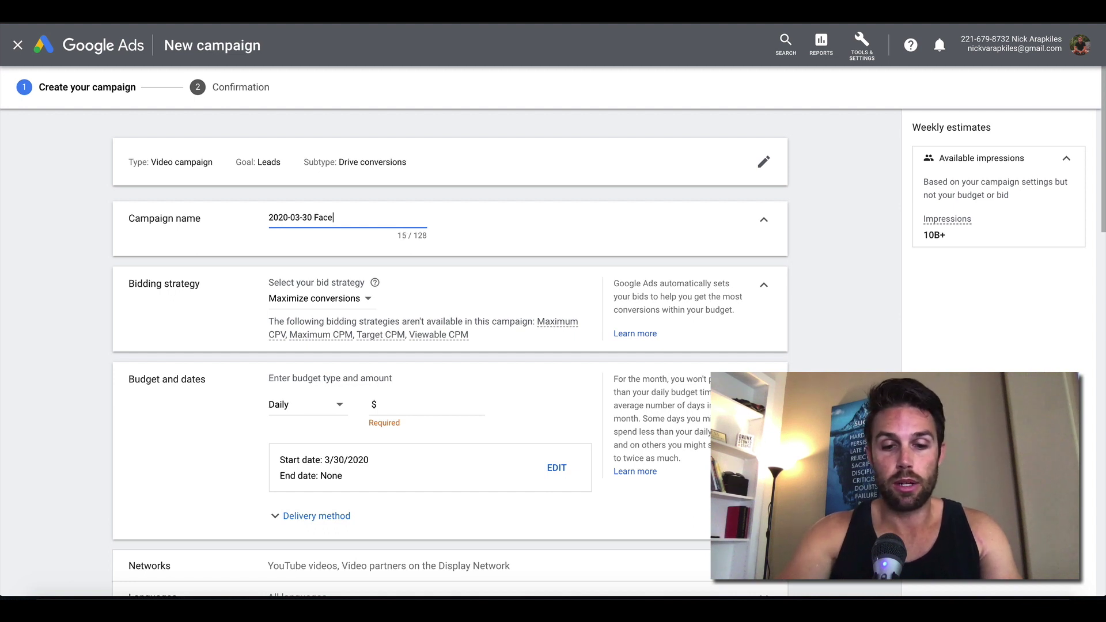
{"action": "type", "text": "book Ads"}
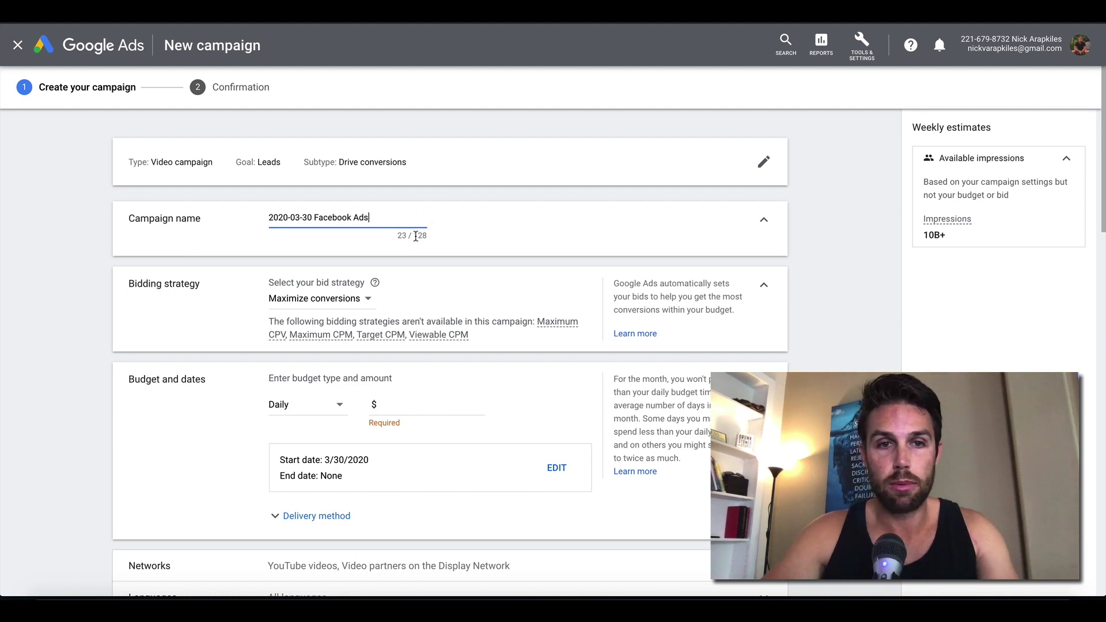
- Change the bid strategy to Target CPA and enter a target CPA of $1.00
{"action": "left_click", "coordinate": [369, 301]}
{"action": "left_click", "coordinate": [337, 315]}
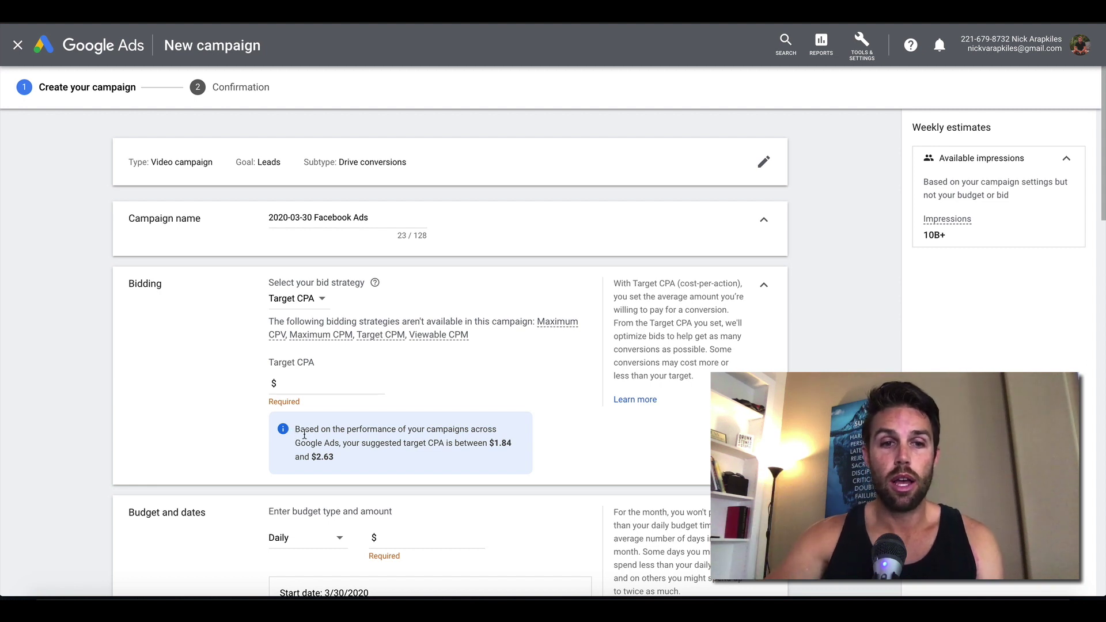
{"action": "left_click_drag", "start_coordinate": [293, 431], "coordinate": [337, 461]}
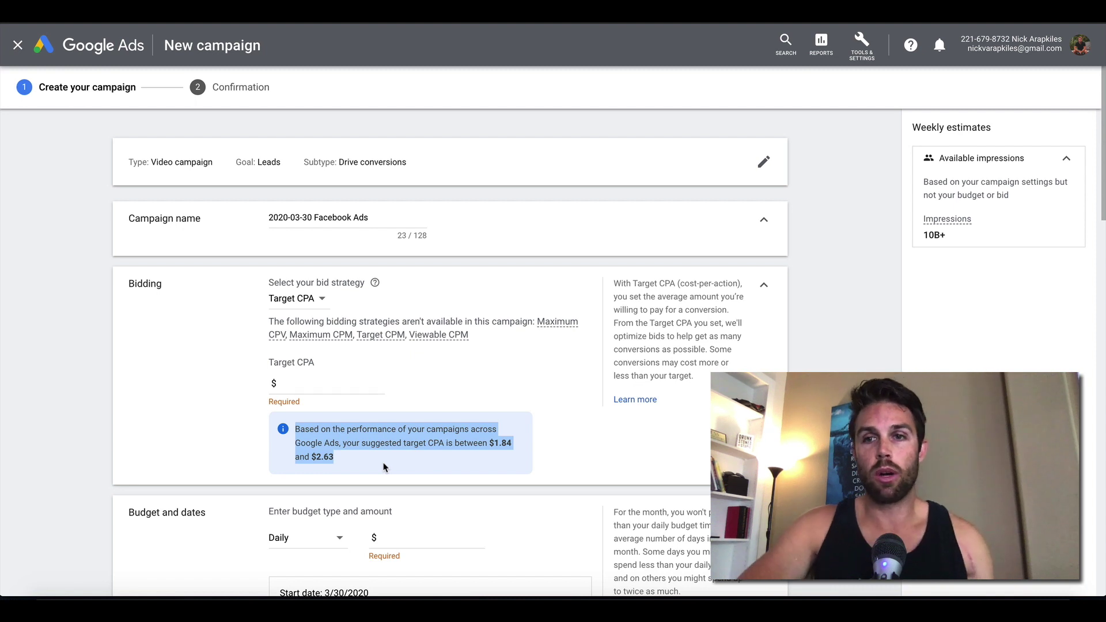
{"action": "left_click", "coordinate": [353, 386]}
{"action": "type", "text": "1.00"}
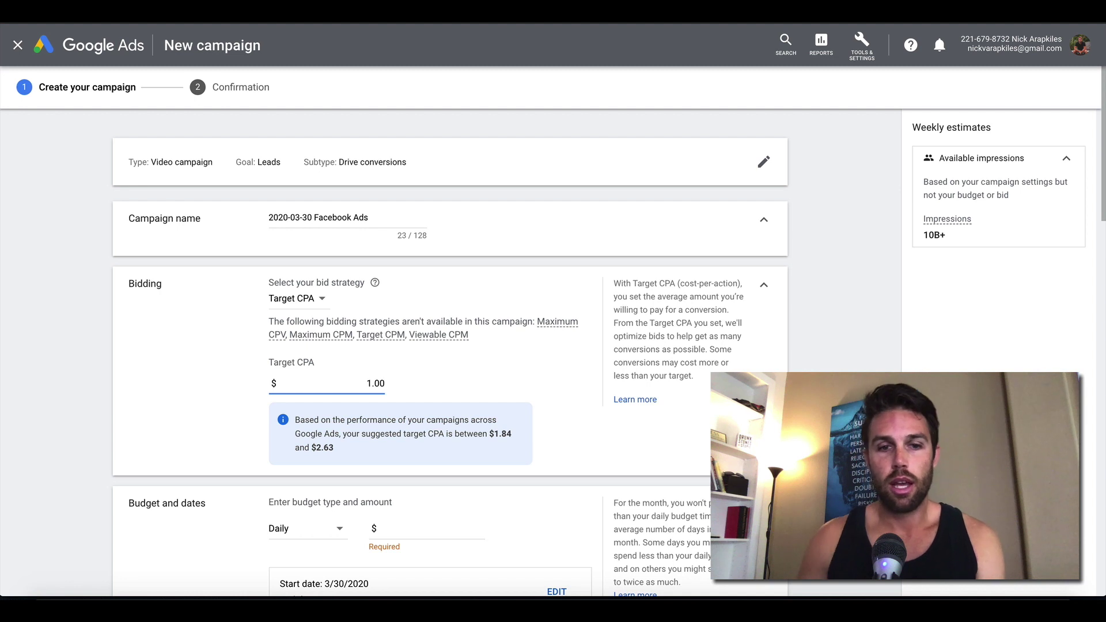
- Set the campaign's daily budget to $10.00
{"action": "left_click", "coordinate": [449, 526]}
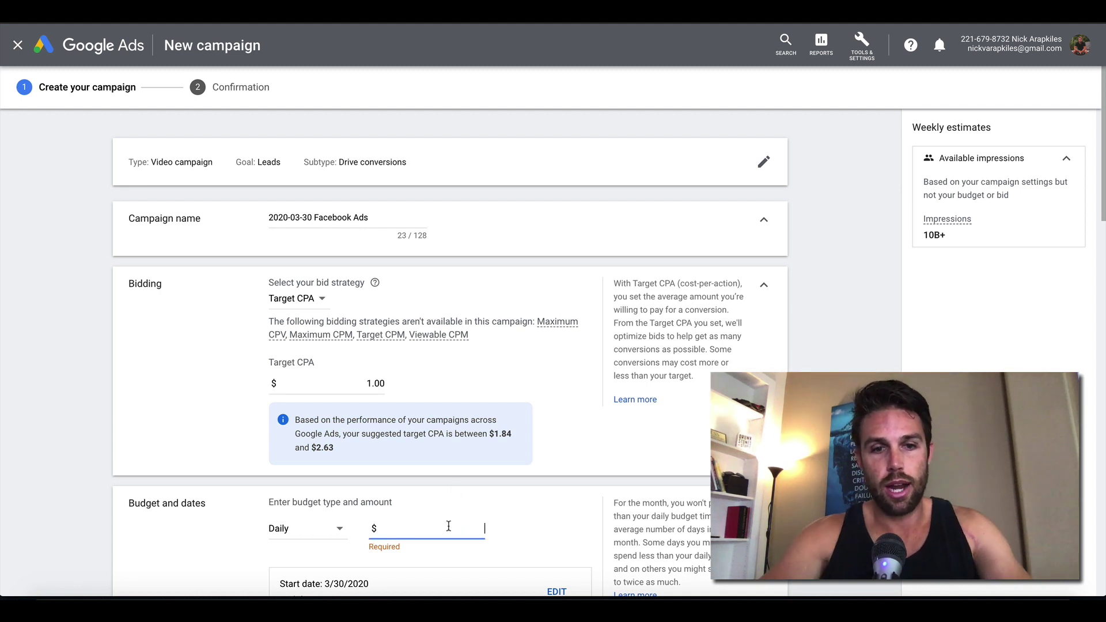
{"action": "type", "text": "10.00"}
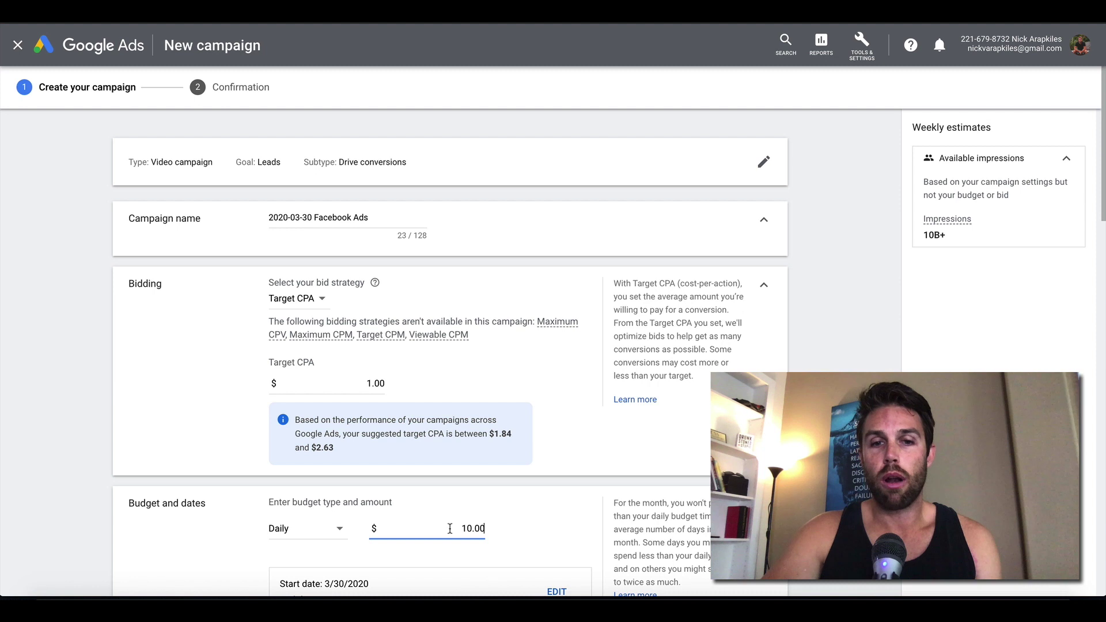
{"action": "left_click_drag", "start_coordinate": [461, 527], "coordinate": [496, 532]}
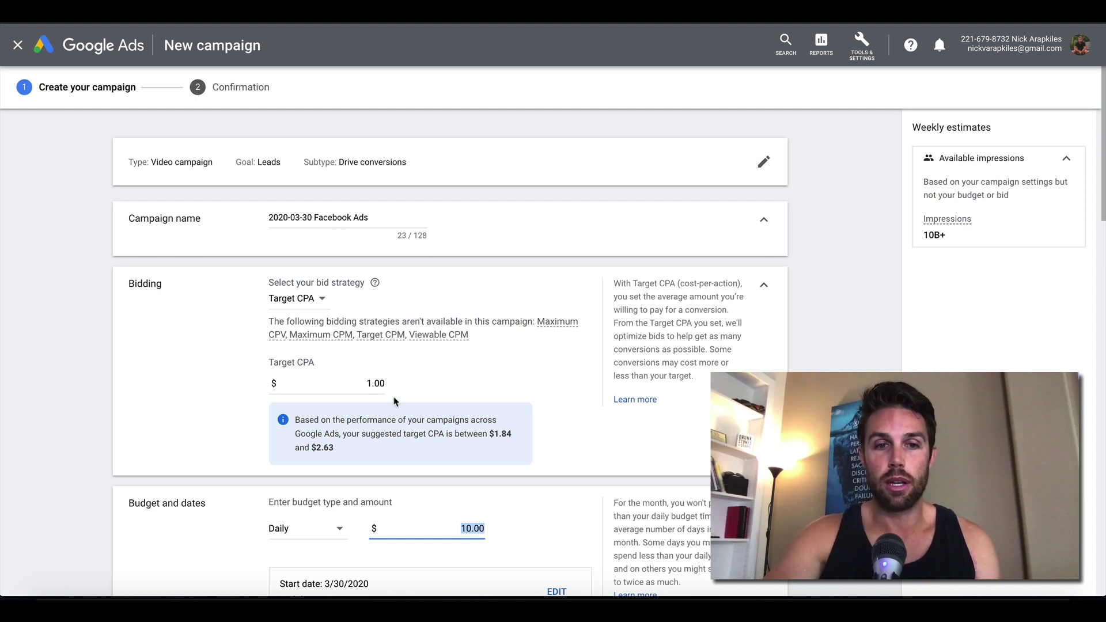
- Try target CPA values of $2.00, $3.00 and $4.00 in the bidding settings
{"action": "double_click", "coordinate": [374, 384]}
{"action": "type", "text": "2.00"}
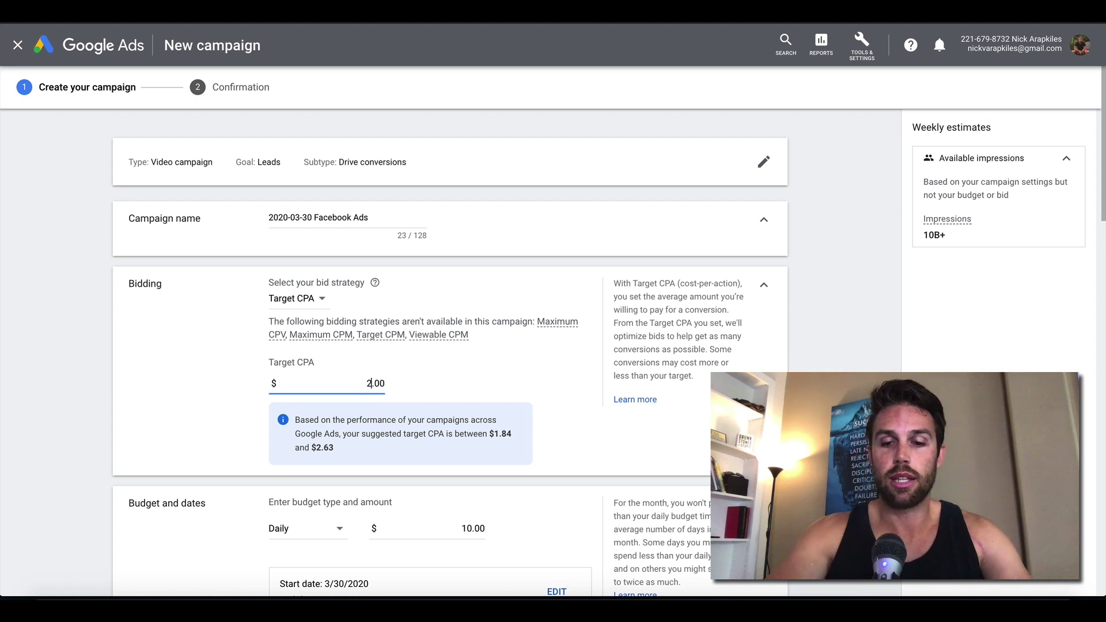
{"action": "left_click", "coordinate": [228, 393]}
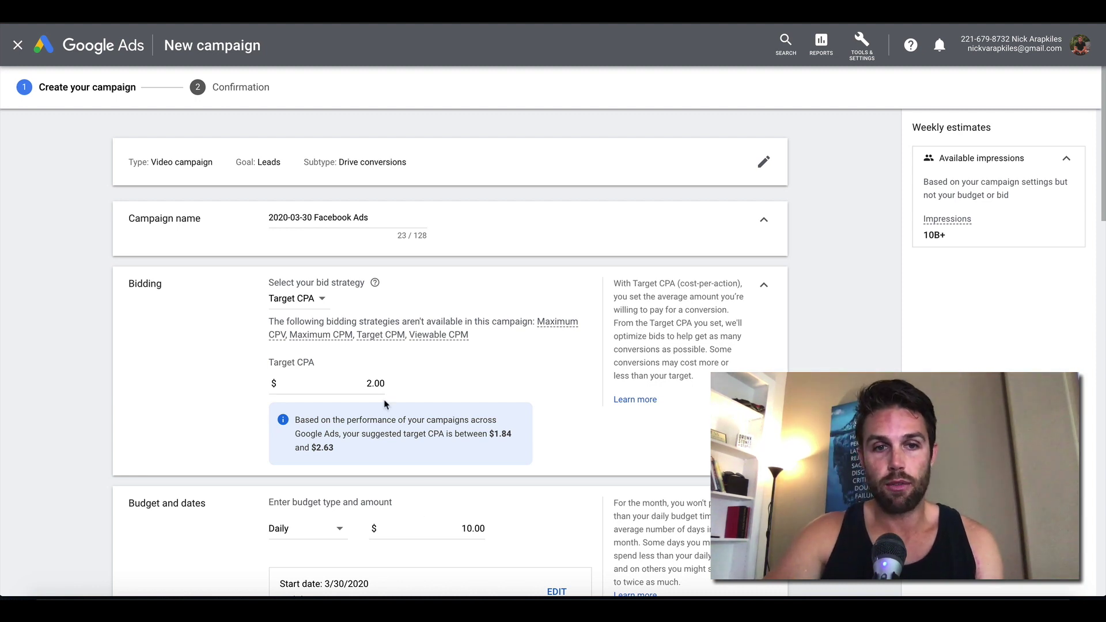
{"action": "double_click", "coordinate": [375, 383]}
{"action": "type", "text": "30.00"}
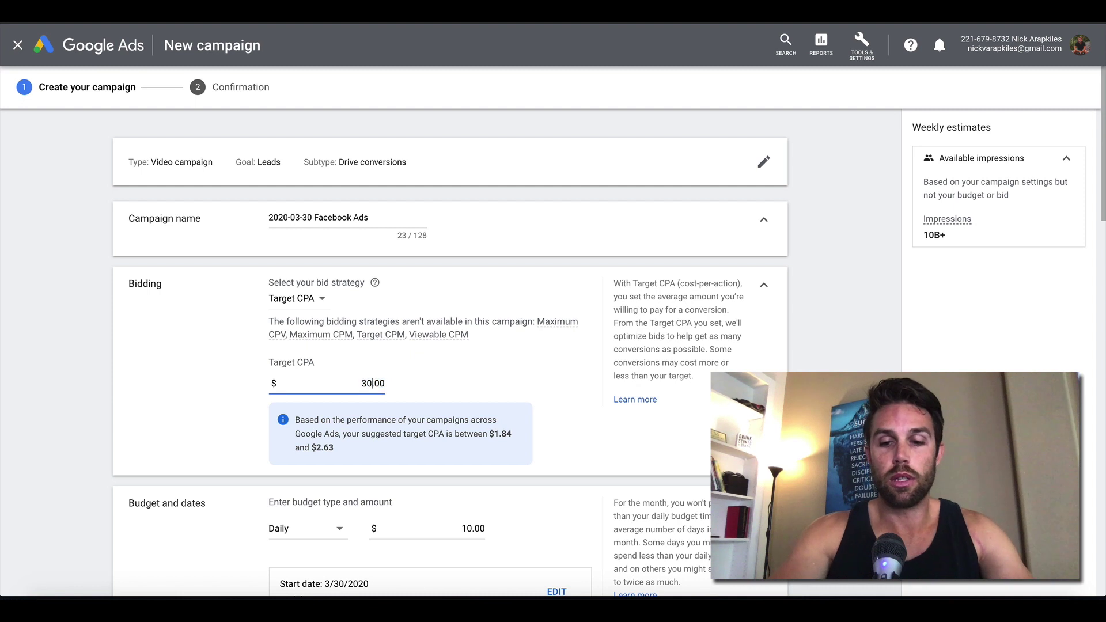
{"action": "key", "text": "Left"}
{"action": "key", "text": "Left"}
{"action": "key", "text": "BackSpace"}
{"action": "key", "text": "BackSpace"}
{"action": "type", "text": "3"}
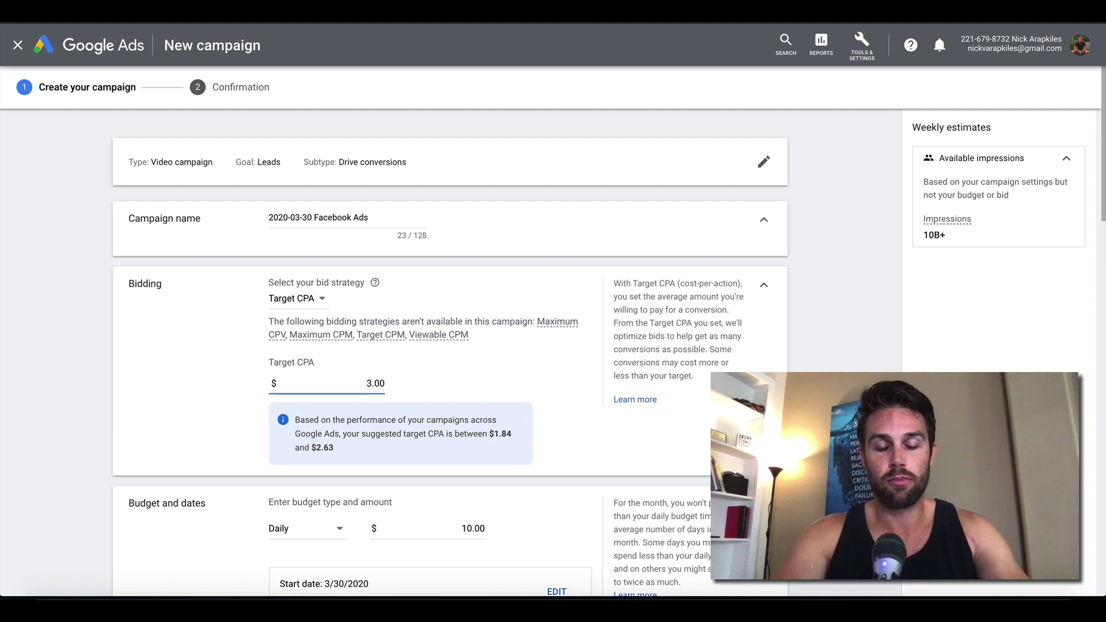
{"action": "double_click", "coordinate": [369, 383]}
{"action": "type", "text": "4.00"}
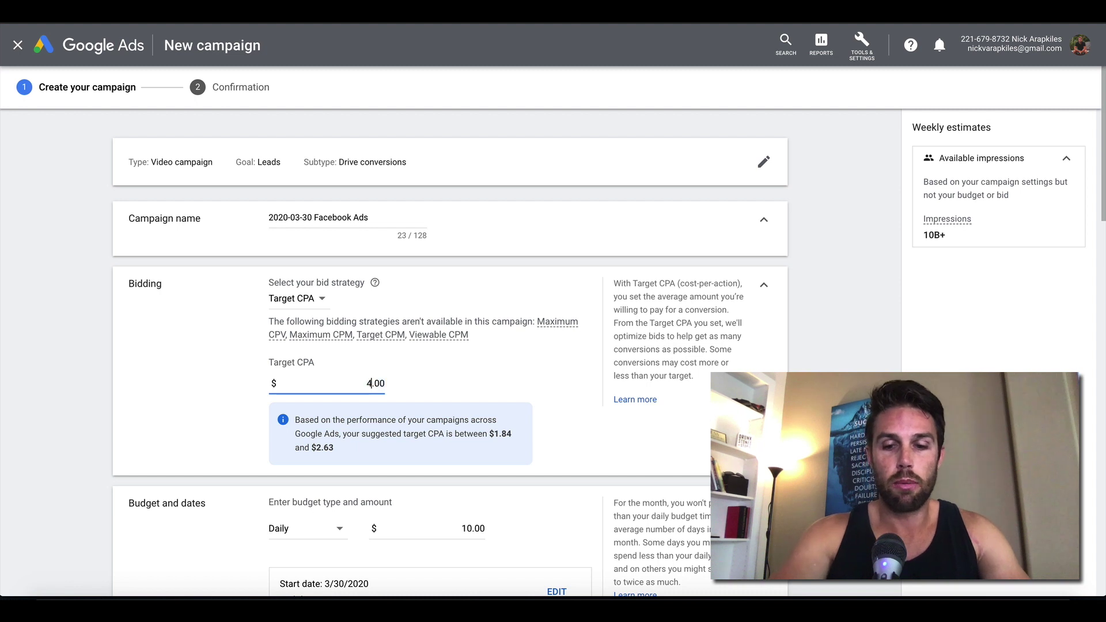
- Set the target CPA to $10.00
{"action": "double_click", "coordinate": [371, 384]}
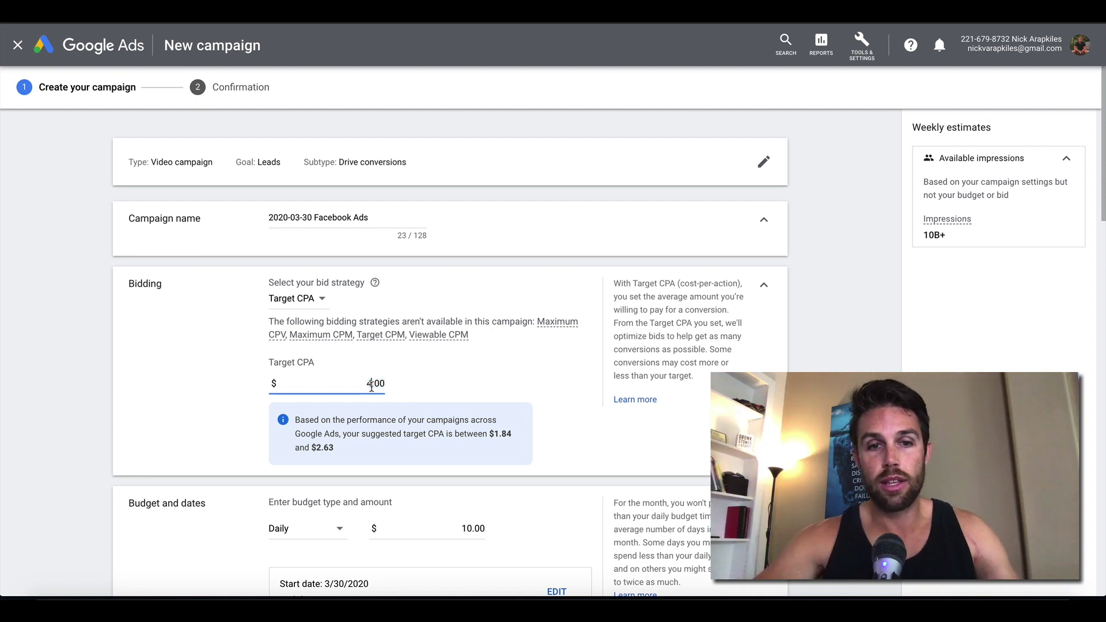
{"action": "type", "text": "10"}
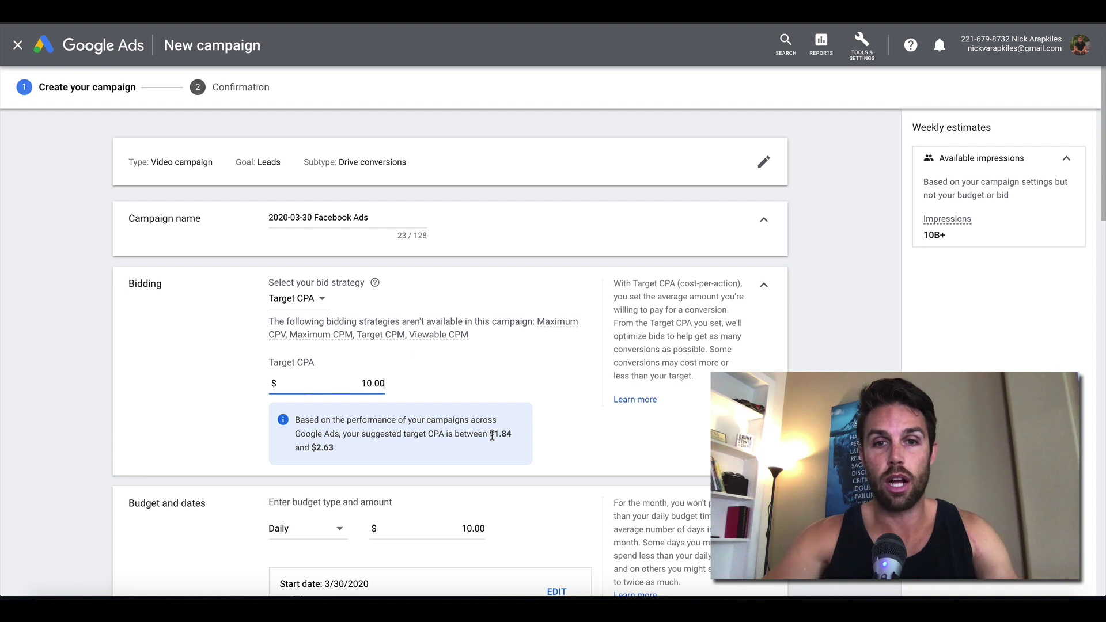
- Exclude video partners on the Display Network from the campaign's networks
{"action": "scroll", "coordinate": [792, 313], "scroll_direction": "down", "scroll_amount": 6}
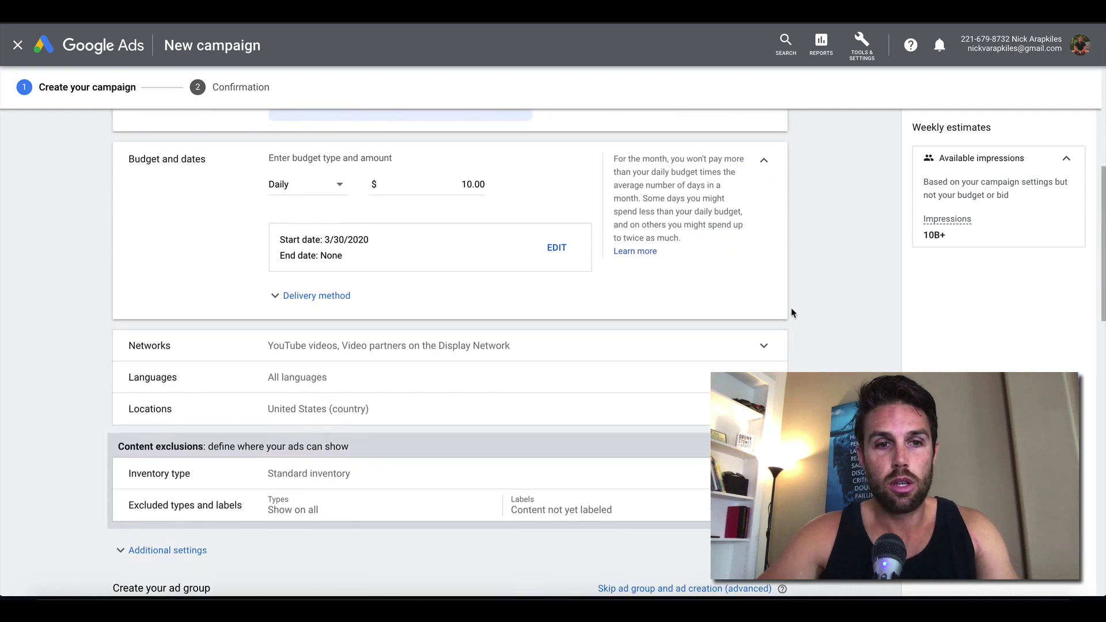
{"action": "left_click", "coordinate": [637, 343]}
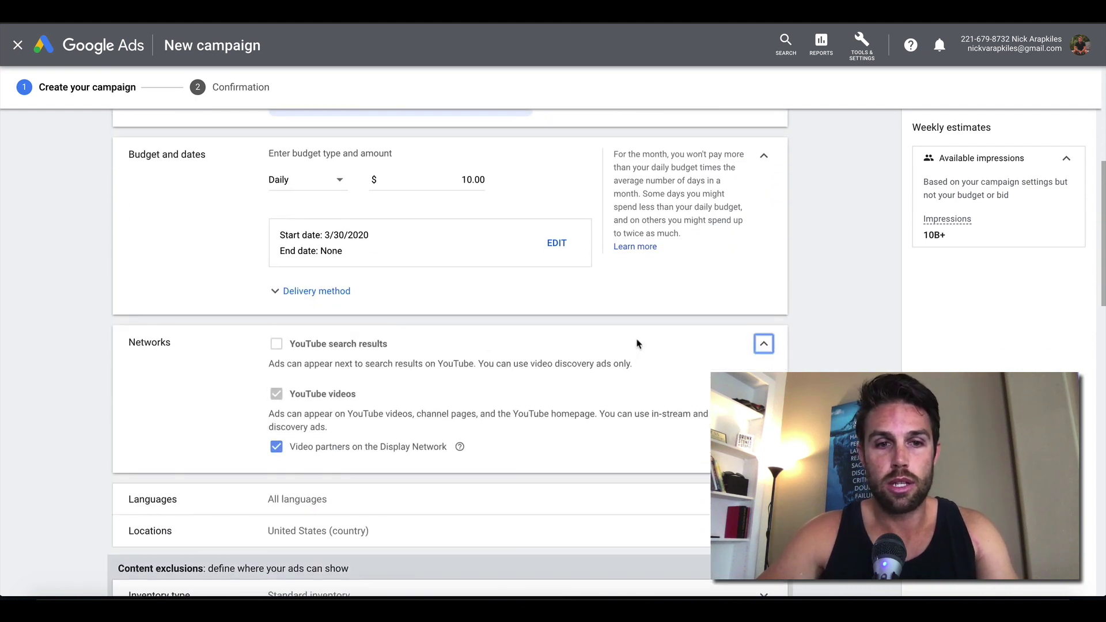
{"action": "left_click", "coordinate": [277, 448]}
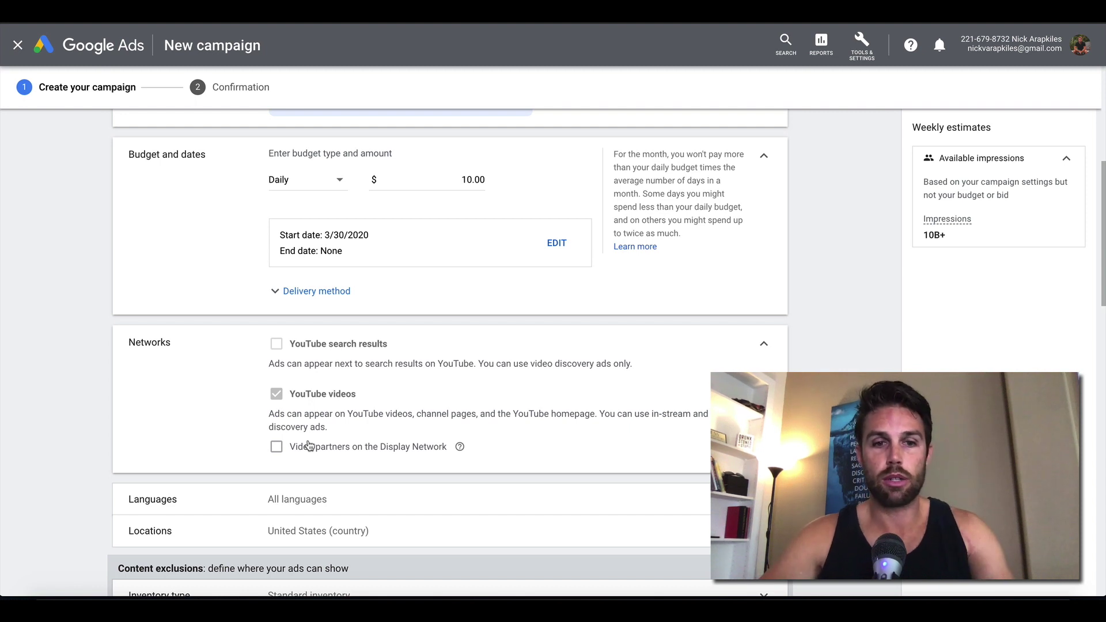
- Set the campaign's customer language to English
{"action": "scroll", "coordinate": [308, 390], "scroll_direction": "down", "scroll_amount": 2}
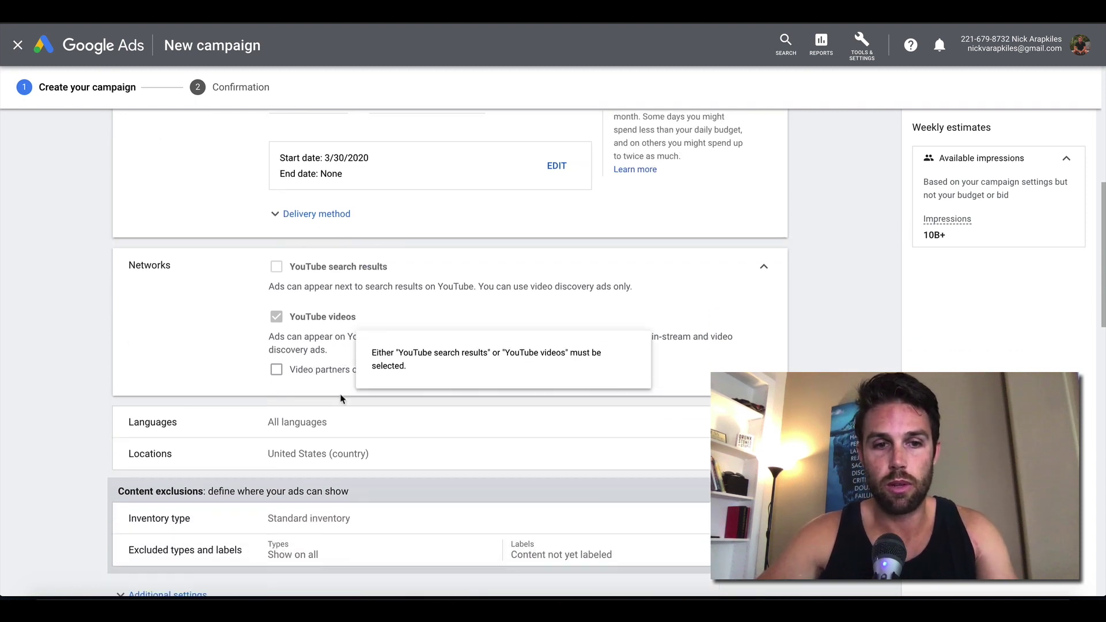
{"action": "left_click", "coordinate": [403, 382]}
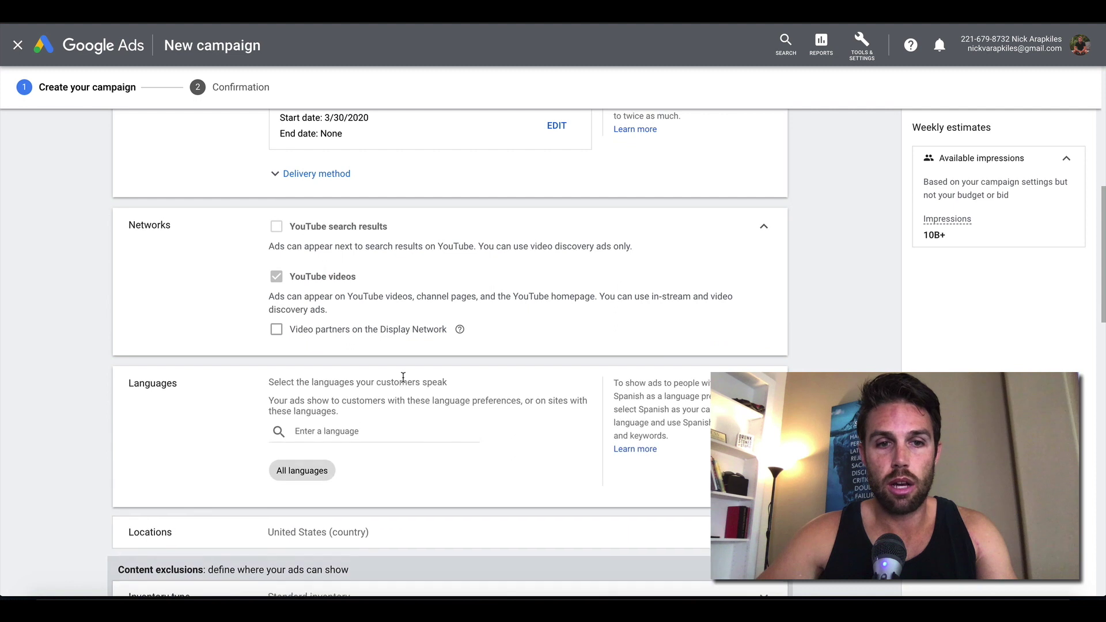
{"action": "left_click", "coordinate": [324, 430]}
{"action": "left_click", "coordinate": [291, 407]}
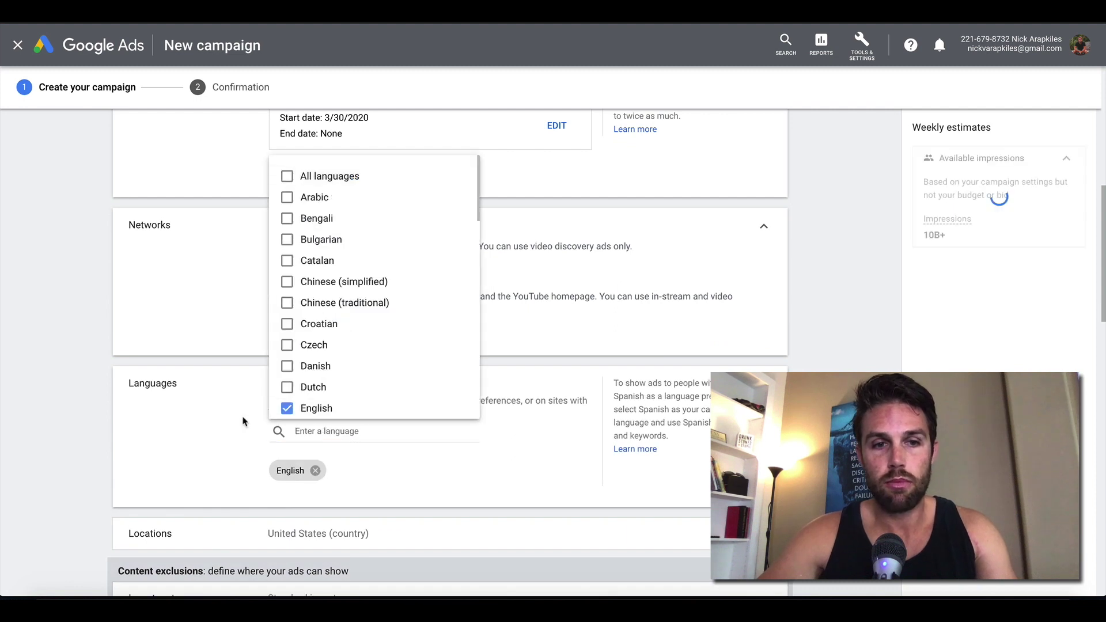
- Switch the campaign's location targeting to custom locations and target the United States
{"action": "left_click", "coordinate": [239, 422]}
{"action": "scroll", "coordinate": [239, 423], "scroll_direction": "down", "scroll_amount": 3}
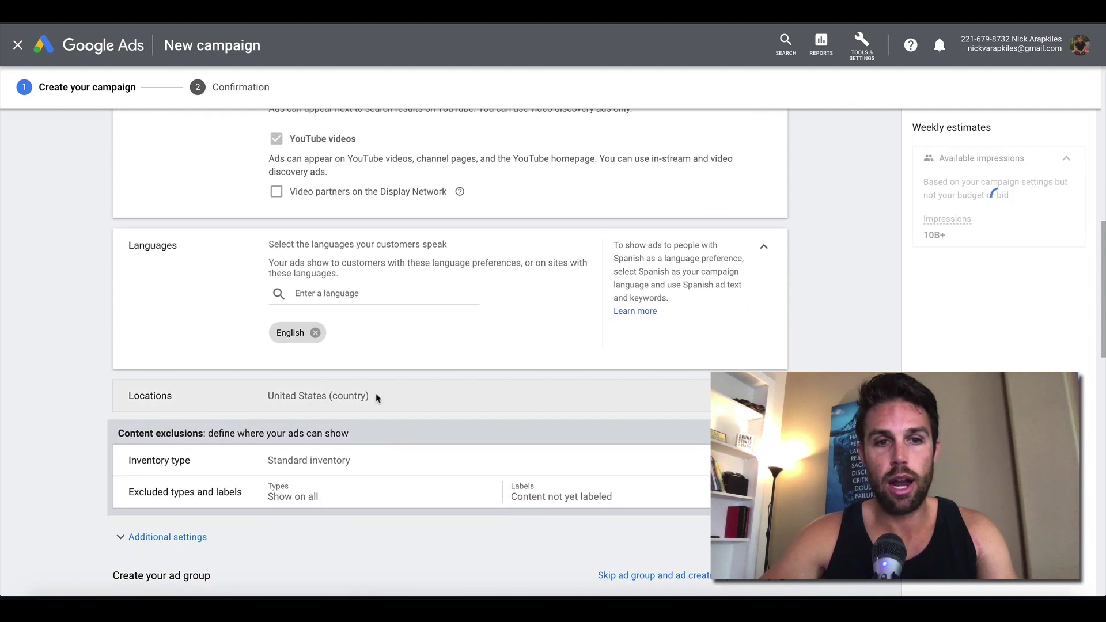
{"action": "left_click", "coordinate": [376, 397]}
{"action": "left_click", "coordinate": [323, 439]}
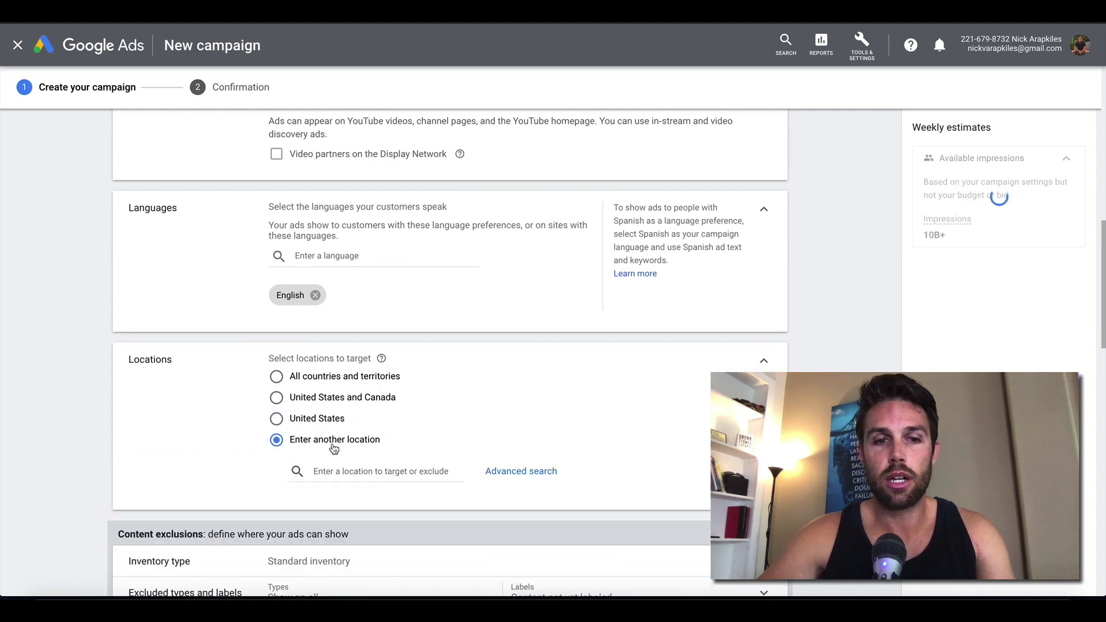
{"action": "left_click", "coordinate": [339, 471]}
{"action": "type", "text": "Unite"}
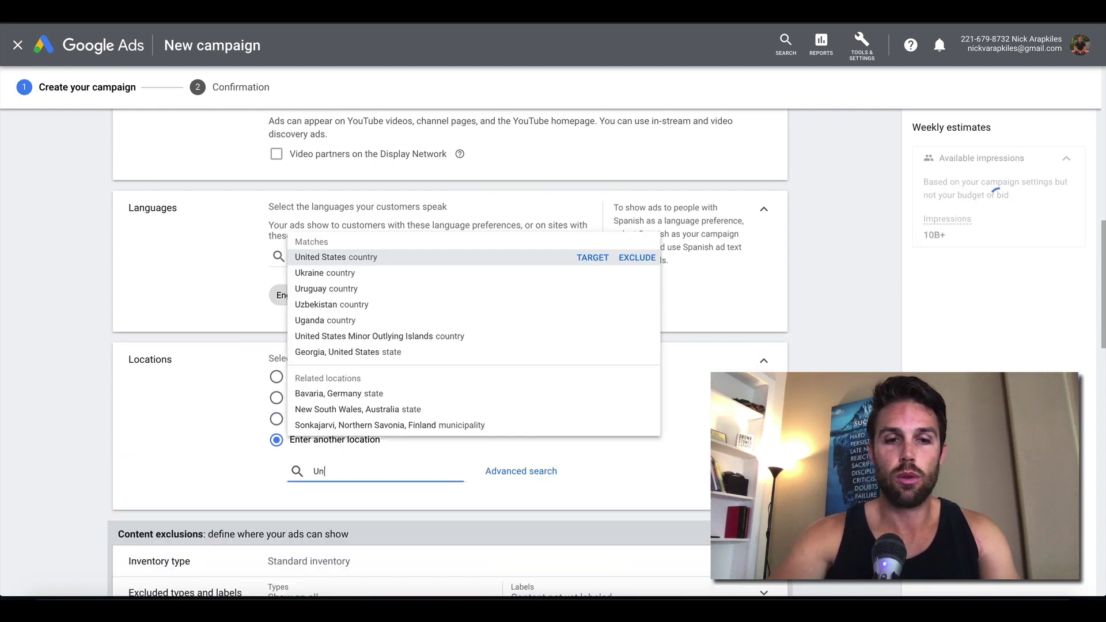
{"action": "left_click", "coordinate": [593, 257]}
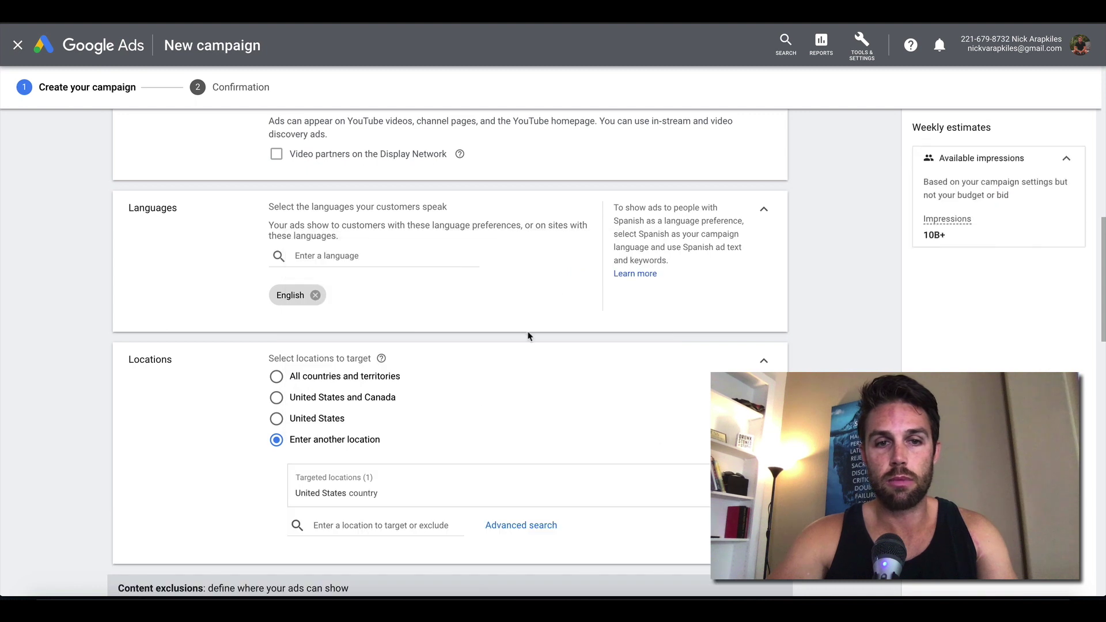
- Add the United Kingdom and Australia to the campaign's targeted locations
{"action": "left_click", "coordinate": [400, 527]}
{"action": "type", "text": "United"}
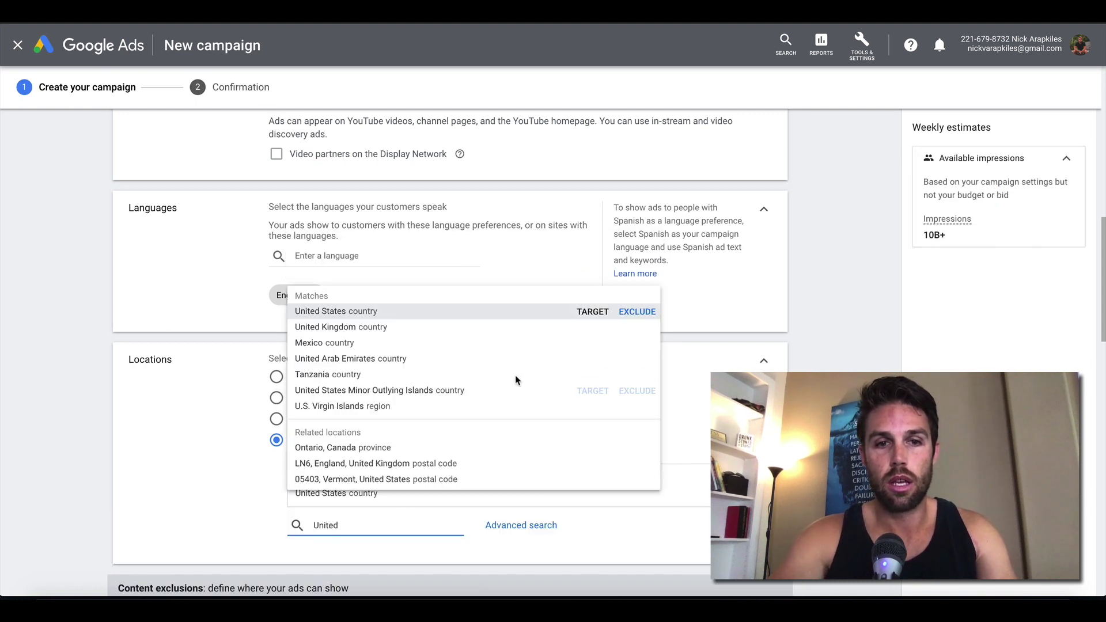
{"action": "left_click", "coordinate": [592, 326]}
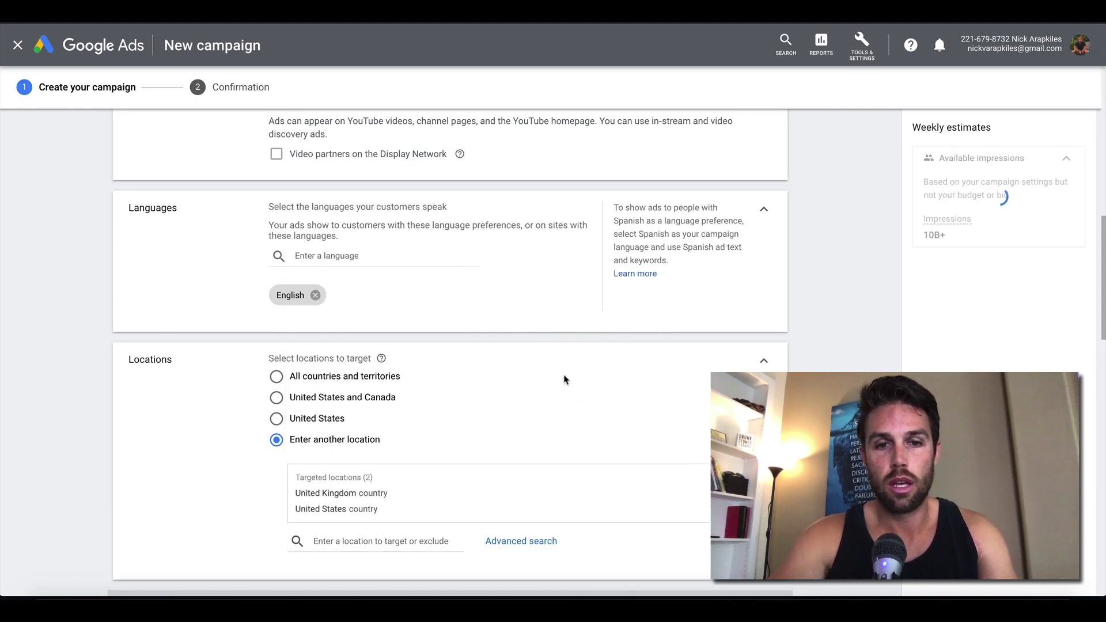
{"action": "left_click", "coordinate": [392, 546]}
{"action": "type", "text": "Austra"}
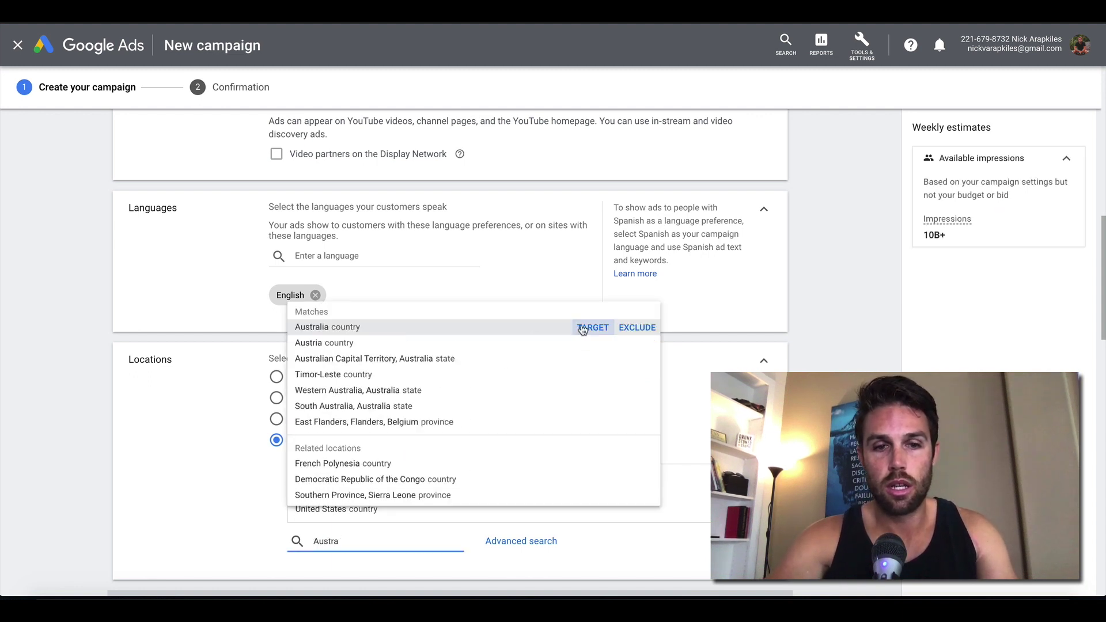
{"action": "left_click", "coordinate": [586, 328]}
- Add New Zealand and Canada to the campaign's targeted locations
{"action": "left_click", "coordinate": [377, 556]}
{"action": "type", "text": "New"}
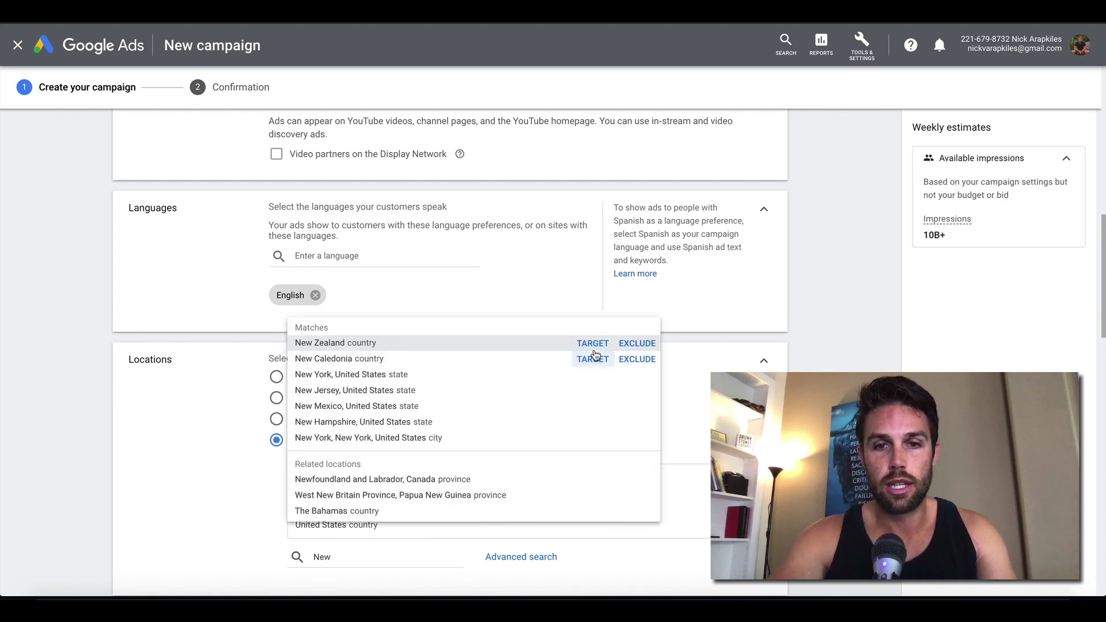
{"action": "left_click", "coordinate": [593, 343]}
{"action": "left_click", "coordinate": [420, 570]}
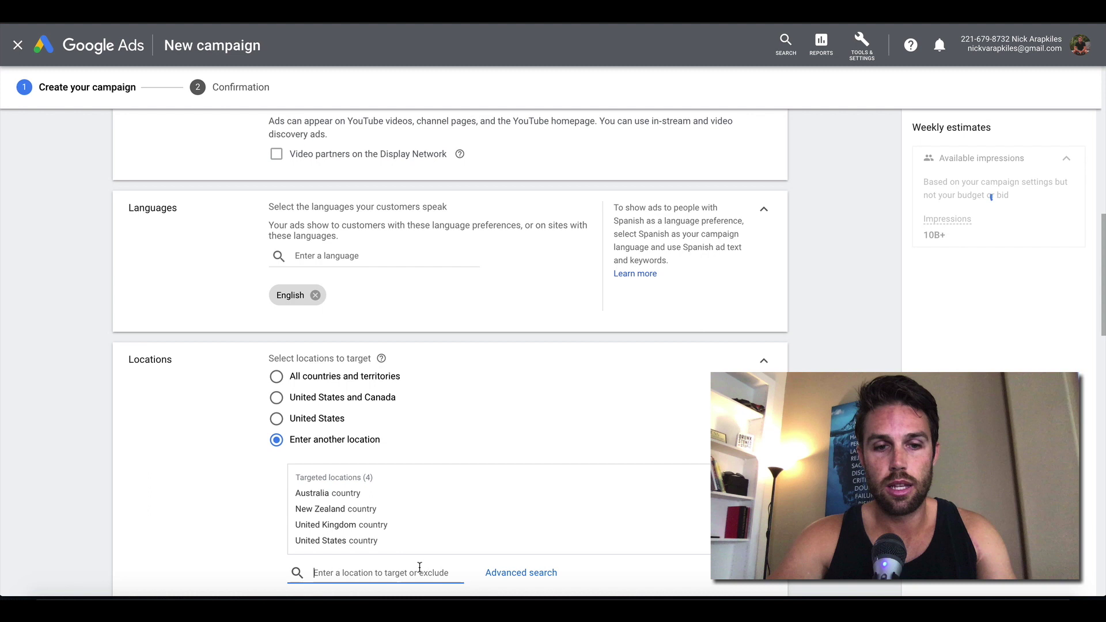
{"action": "type", "text": "Cana"}
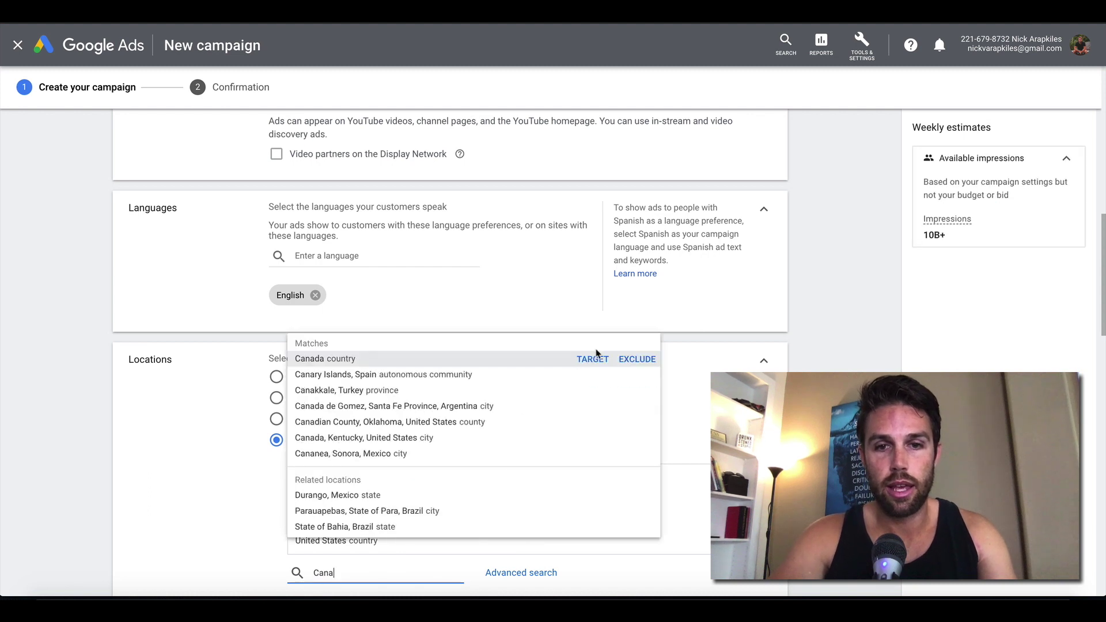
{"action": "left_click", "coordinate": [593, 360]}
{"action": "scroll", "coordinate": [227, 483], "scroll_direction": "down", "scroll_amount": 2}
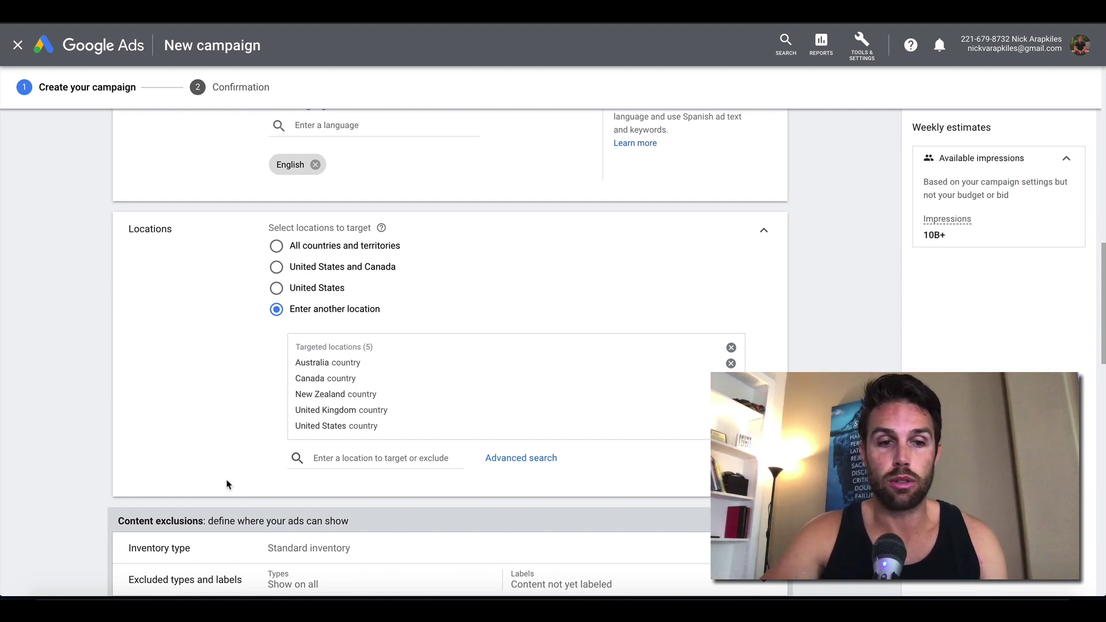
- Review the Expanded, Standard and Limited inventory types in the campaign's content exclusions
{"action": "scroll", "coordinate": [193, 397], "scroll_direction": "down", "scroll_amount": 2}
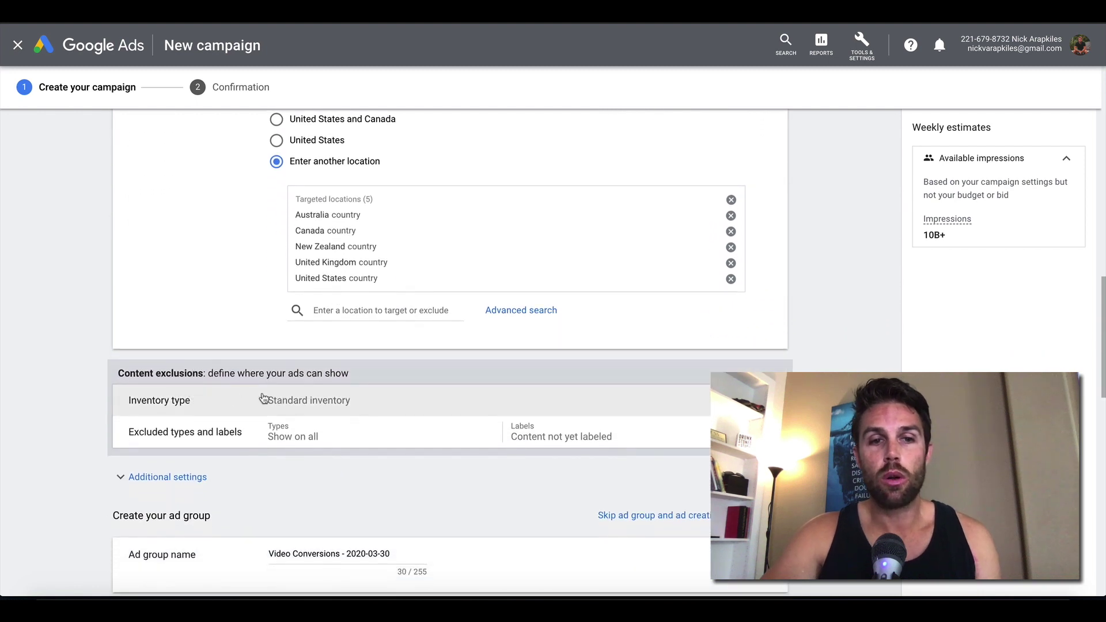
{"action": "left_click", "coordinate": [374, 405]}
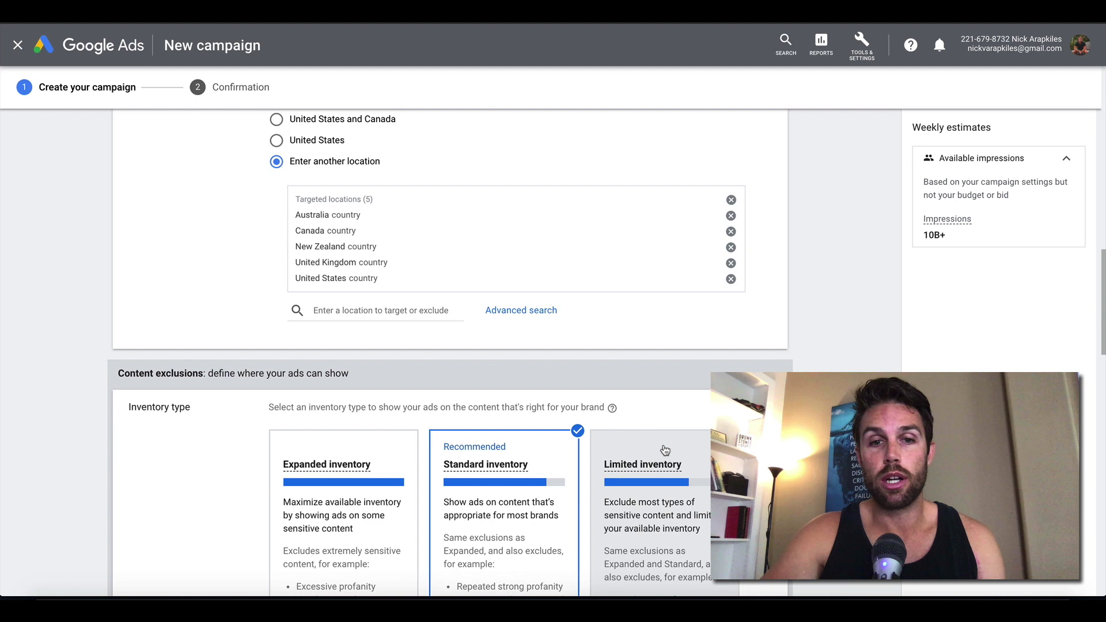
{"action": "scroll", "coordinate": [664, 450], "scroll_direction": "down", "scroll_amount": 2}
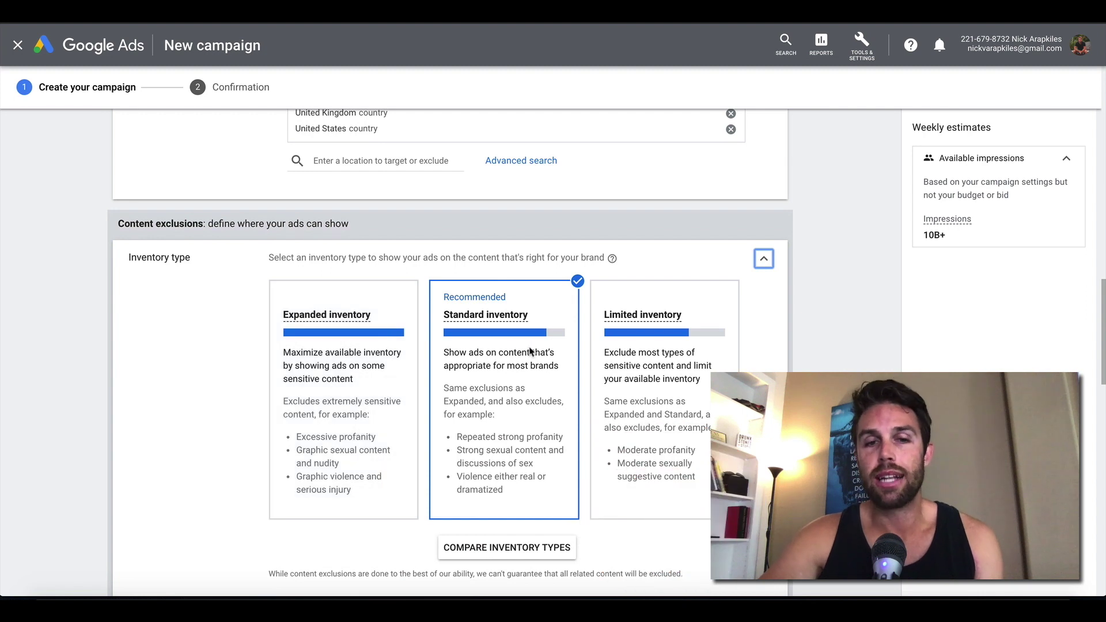
{"action": "left_click", "coordinate": [233, 356]}
{"action": "scroll", "coordinate": [233, 356], "scroll_direction": "down", "scroll_amount": 4}
{"action": "scroll", "coordinate": [382, 312], "scroll_direction": "down", "scroll_amount": 1}
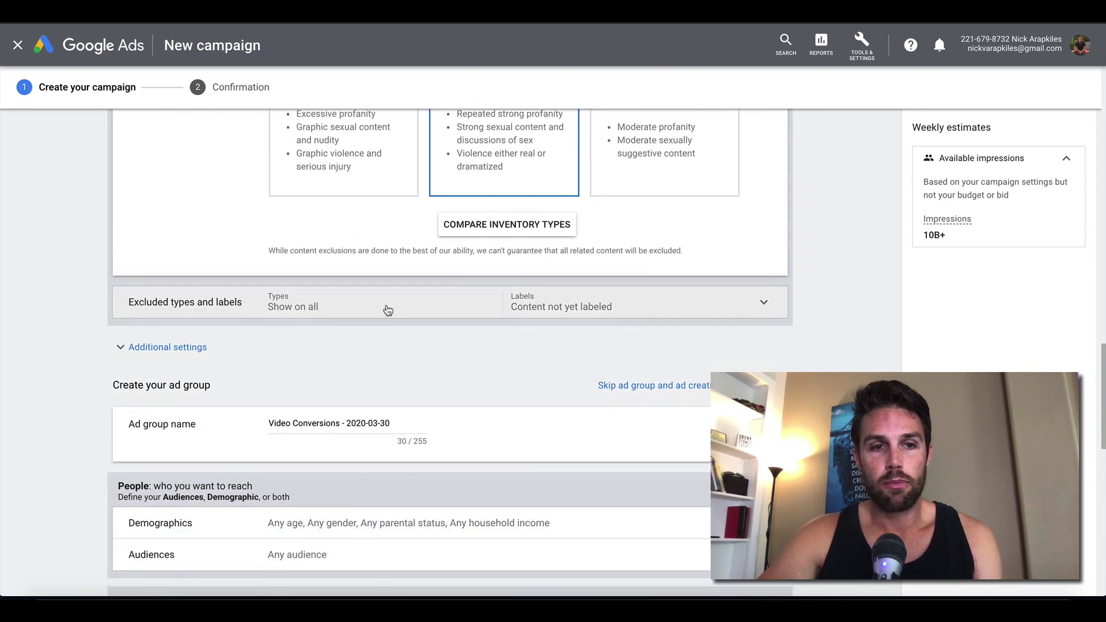
- Examine the content types and digital content labels that can be excluded, and collapse the content exclusion settings
{"action": "left_click", "coordinate": [388, 310]}
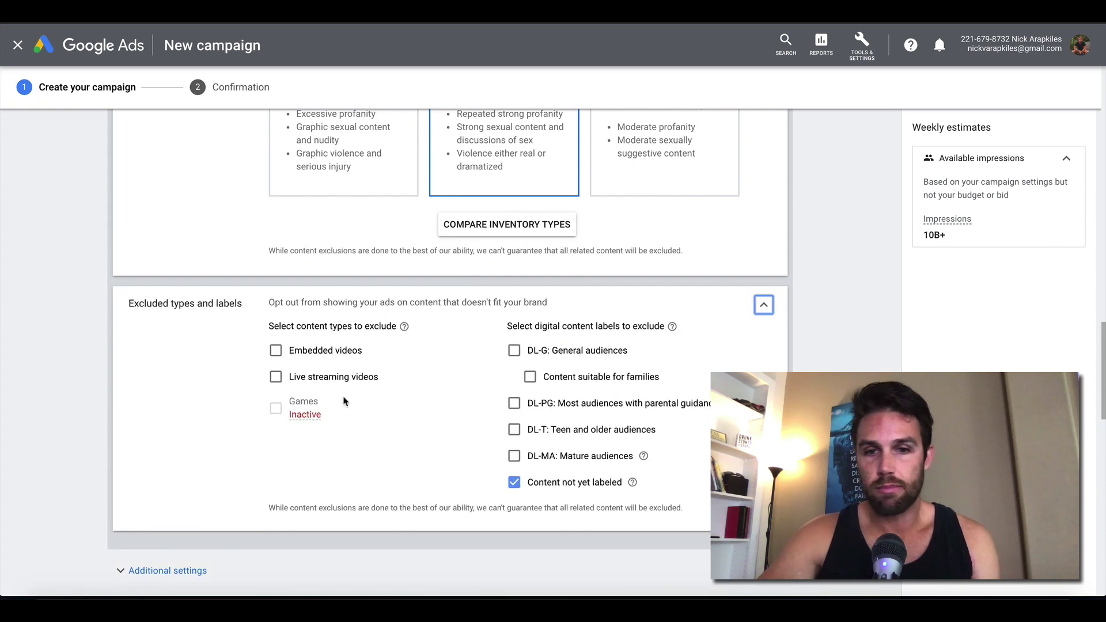
{"action": "left_click", "coordinate": [764, 306]}
{"action": "scroll", "coordinate": [765, 309], "scroll_direction": "up", "scroll_amount": 4}
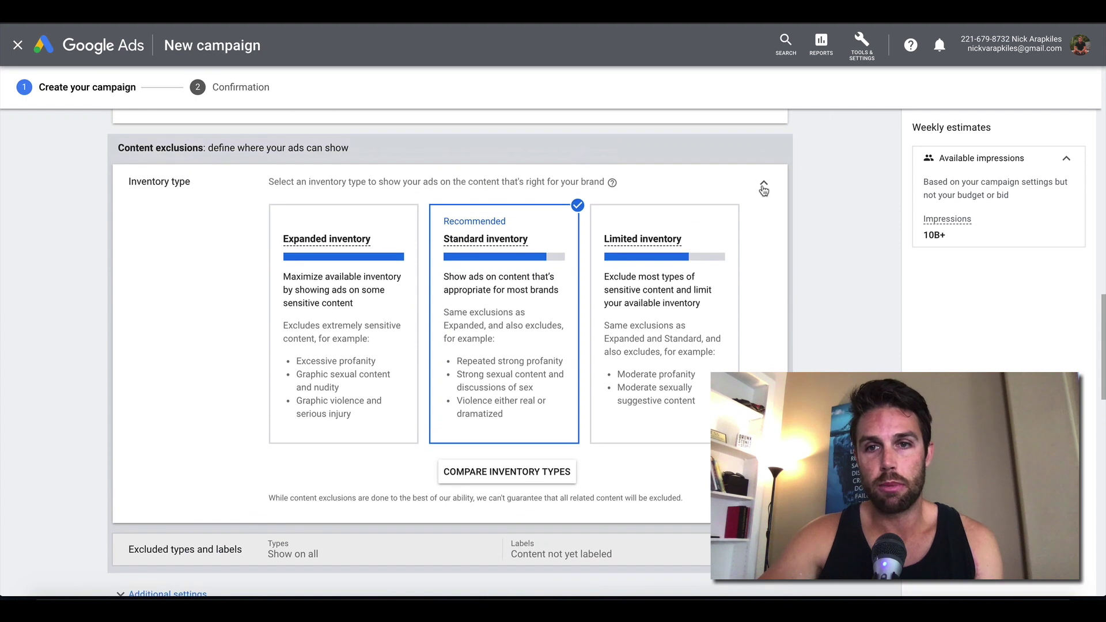
{"action": "left_click", "coordinate": [764, 189]}
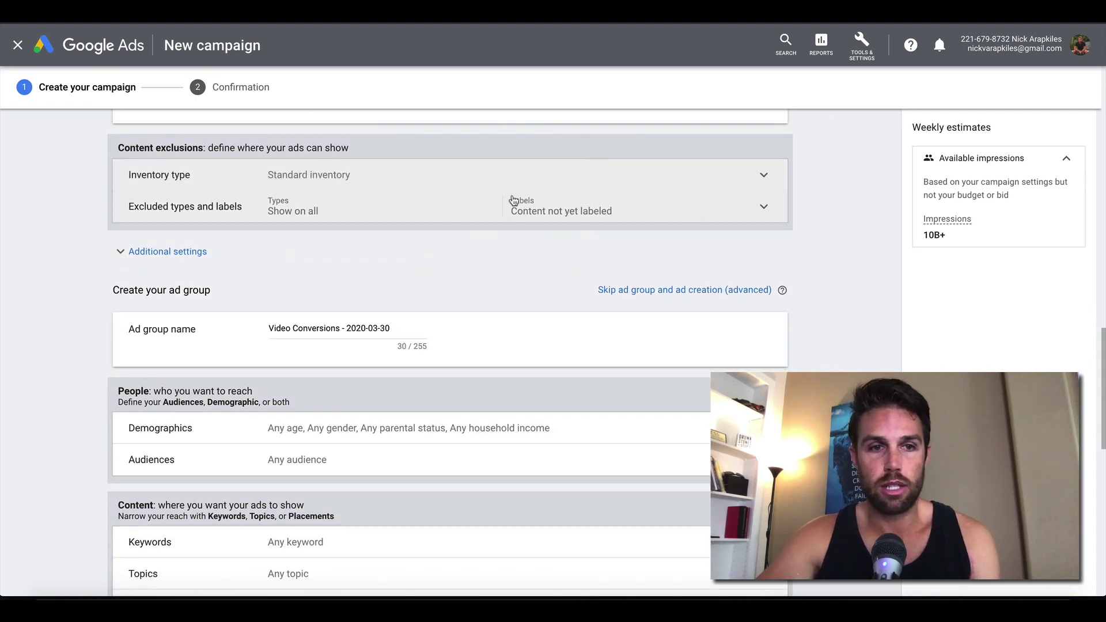
- Name the ad group "Keyword Retargeting Placements"
{"action": "scroll", "coordinate": [338, 237], "scroll_direction": "down", "scroll_amount": 1}
{"action": "triple_click", "coordinate": [334, 250]}
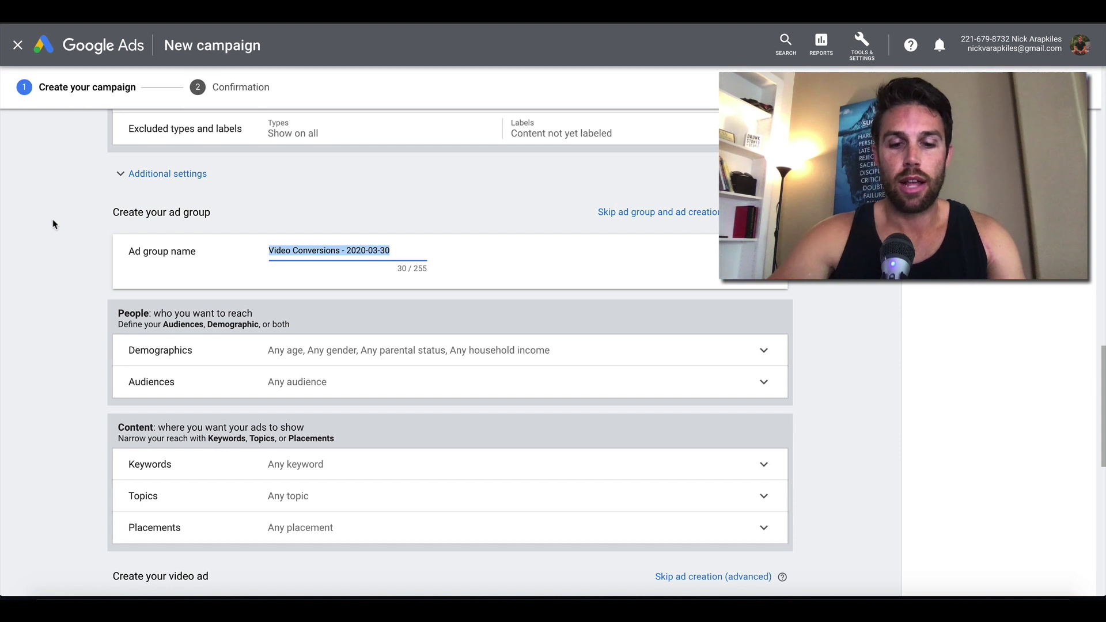
{"action": "type", "text": "Keyword Retargeting"}
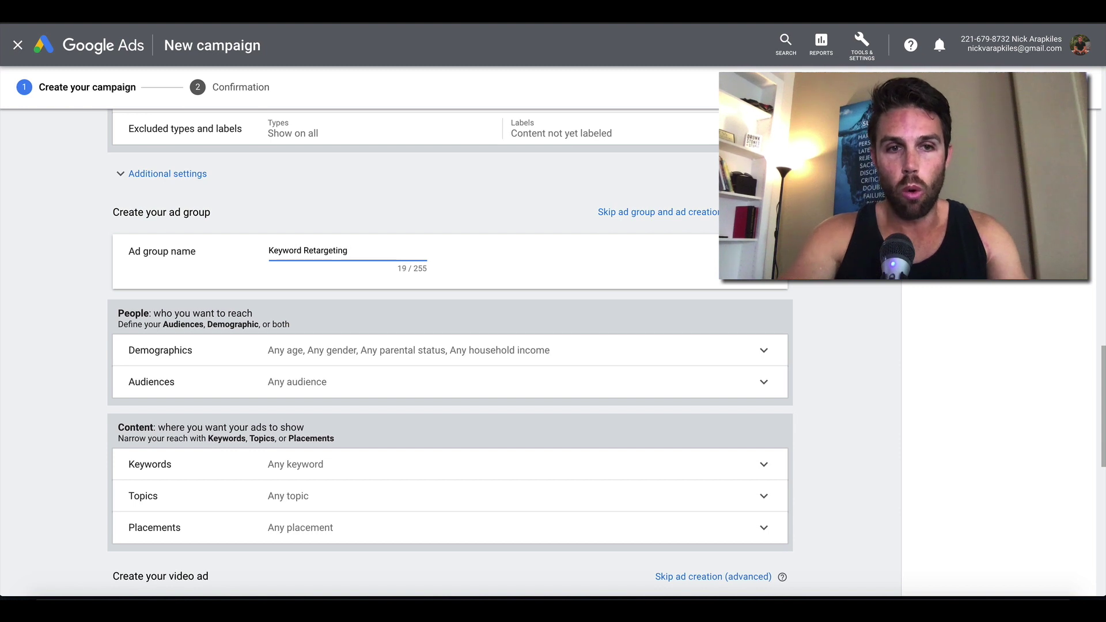
{"action": "type", "text": " Placements"}
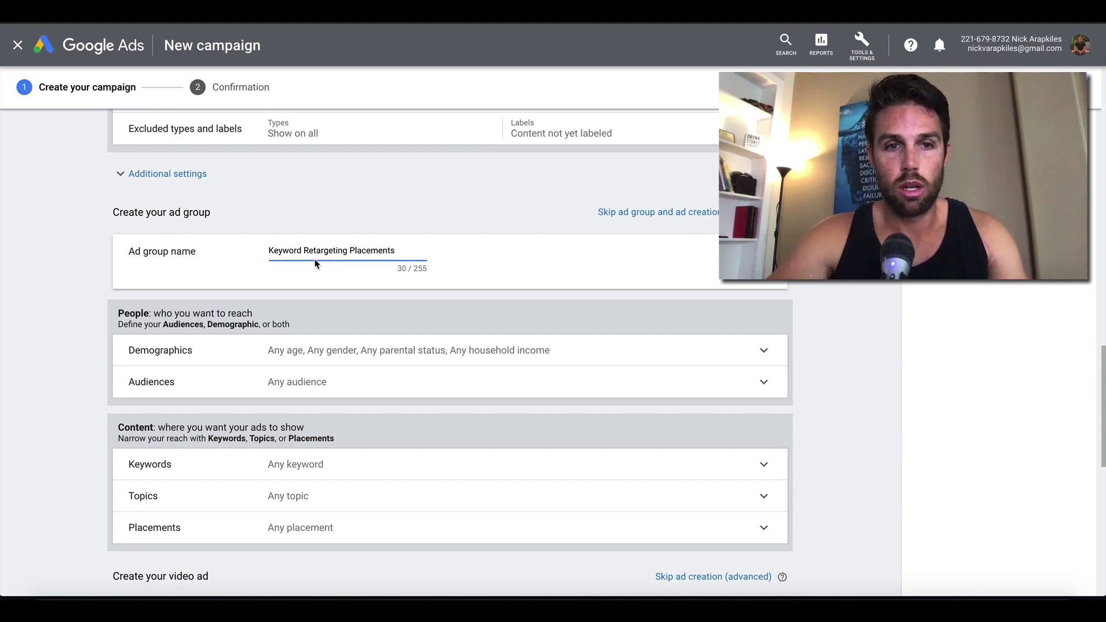
- Check the campaign name and rename the ad group as "Exact Keyword Fb Ads"
{"action": "scroll", "coordinate": [354, 252], "scroll_direction": "up", "scroll_amount": 20}
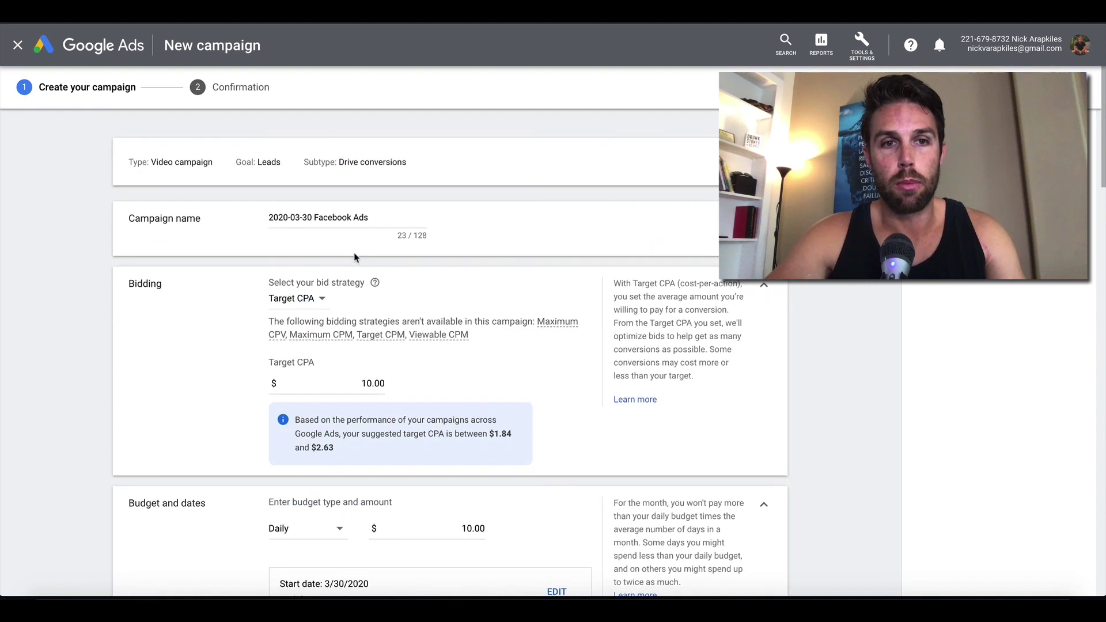
{"action": "scroll", "coordinate": [351, 240], "scroll_direction": "down", "scroll_amount": 3}
{"action": "scroll", "coordinate": [351, 240], "scroll_direction": "down", "scroll_amount": 15}
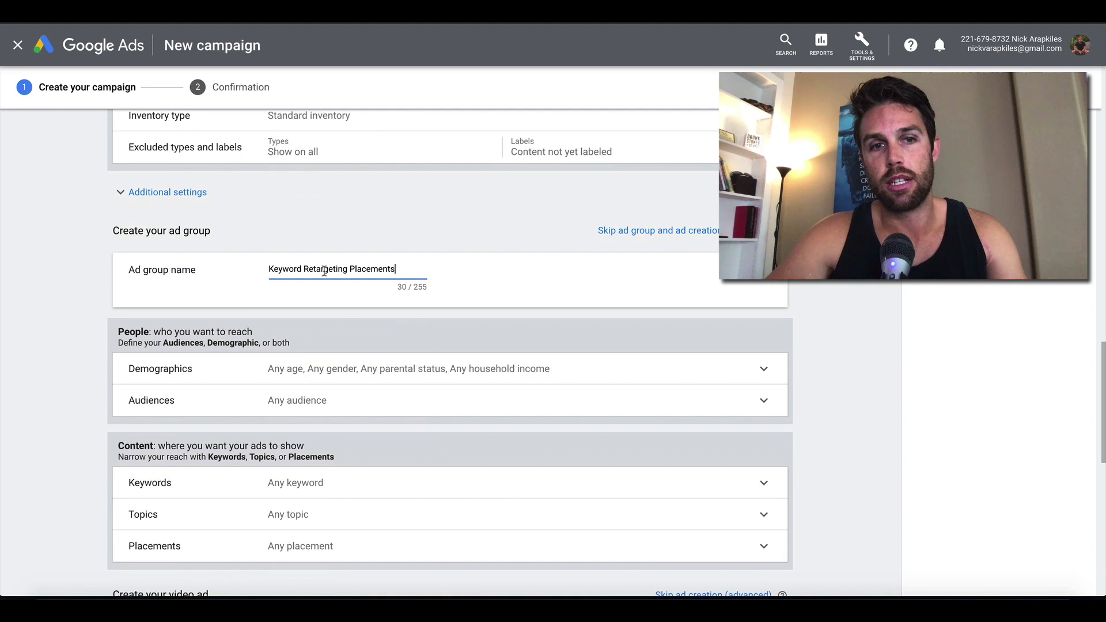
{"action": "triple_click", "coordinate": [324, 271]}
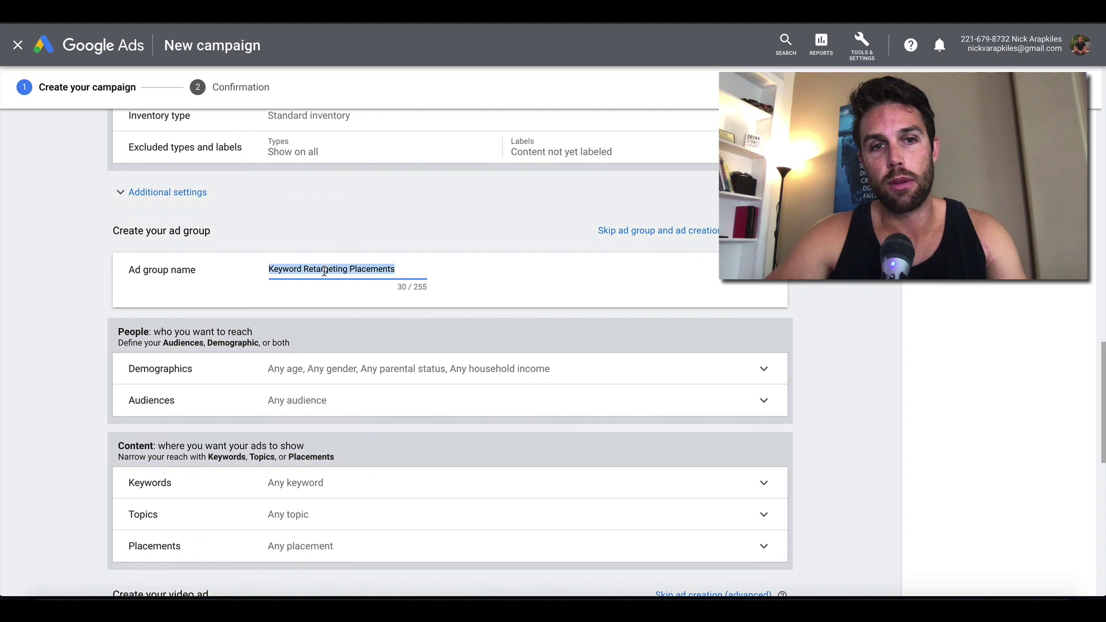
{"action": "left_click_drag", "start_coordinate": [305, 271], "coordinate": [396, 271]}
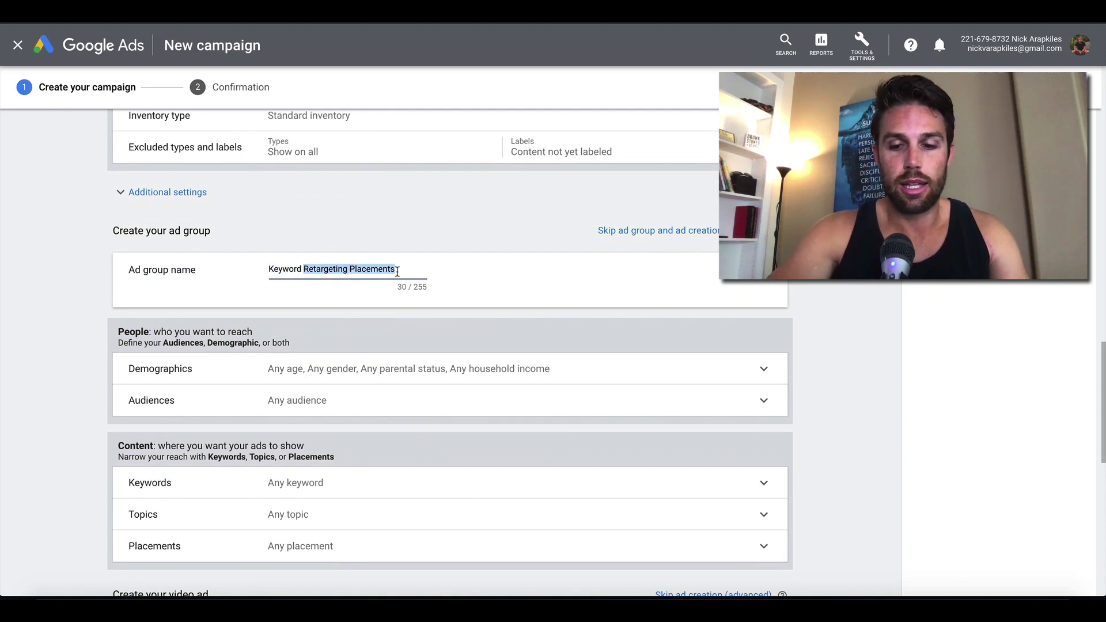
{"action": "type", "text": "Fb Ads"}
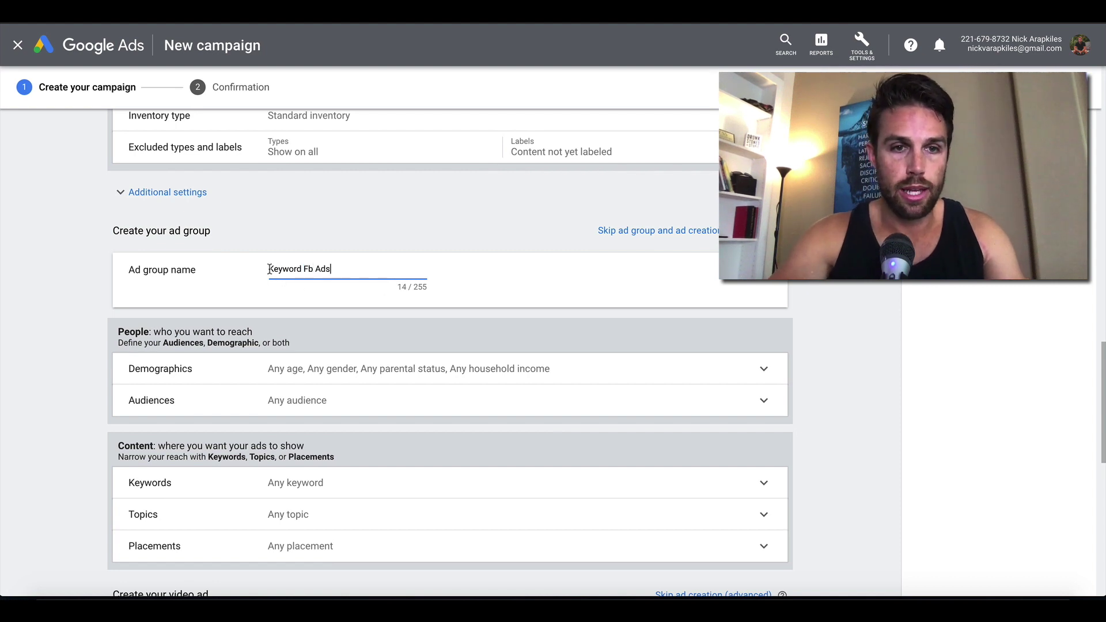
{"action": "type", "text": "Exact"}
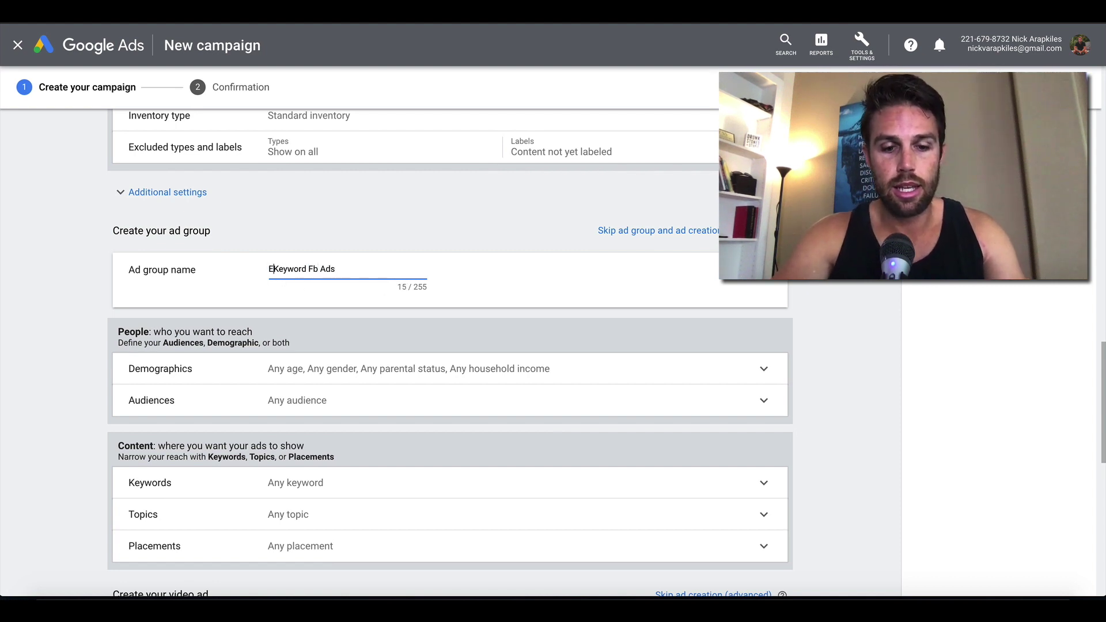
- Review the ad group's demographic targeting options for gender, age, parental status and household income
{"action": "scroll", "coordinate": [367, 295], "scroll_direction": "down", "scroll_amount": 1}
{"action": "left_click", "coordinate": [374, 294]}
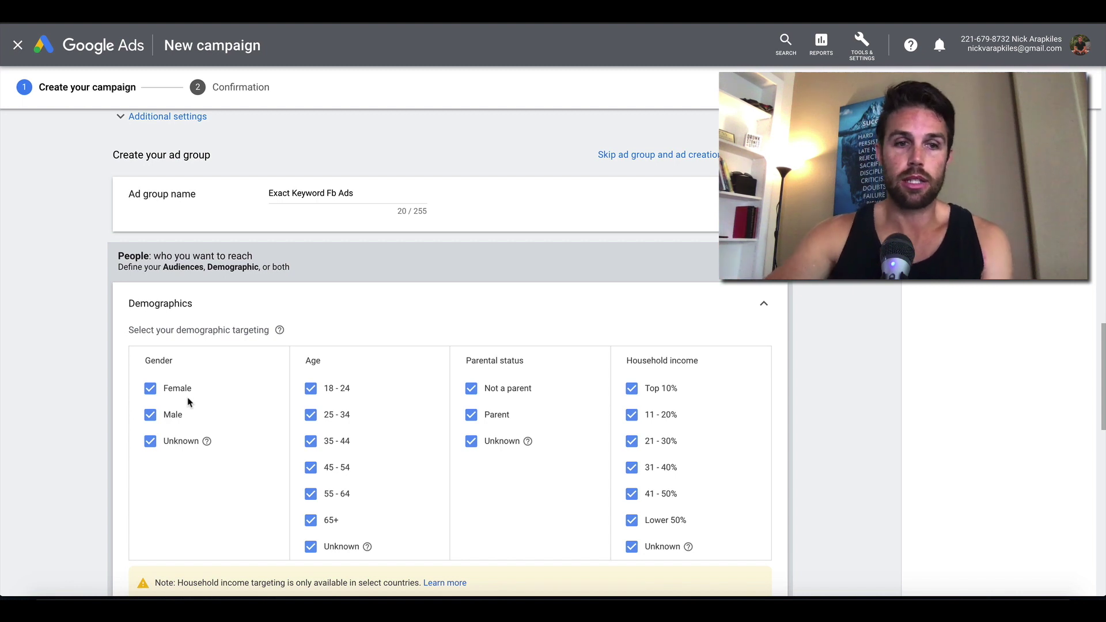
{"action": "left_click", "coordinate": [150, 389]}
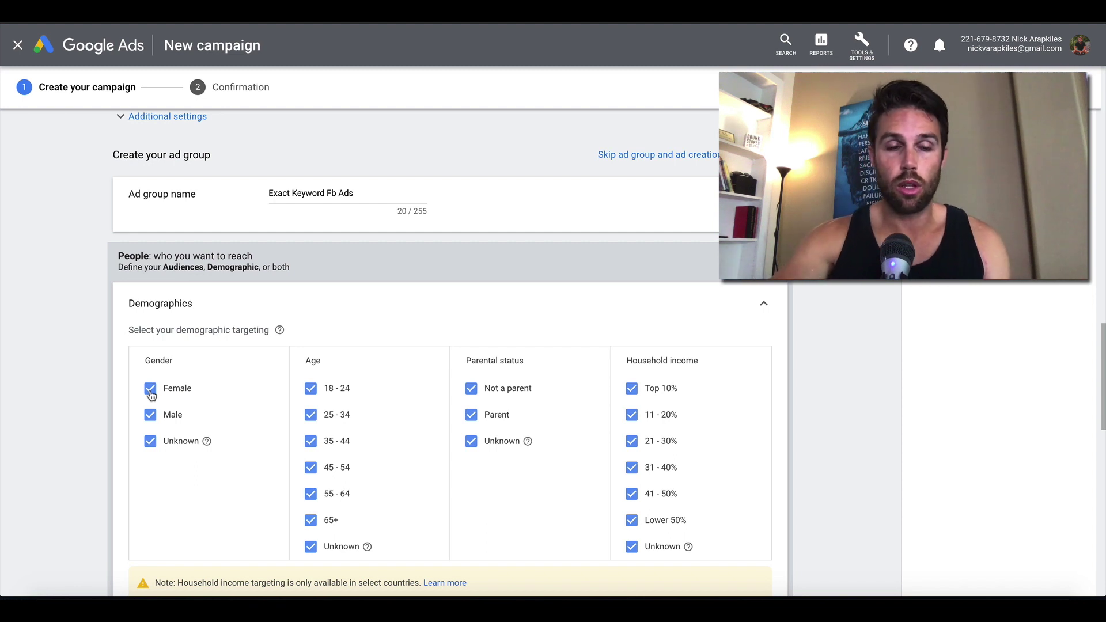
{"action": "left_click", "coordinate": [762, 307]}
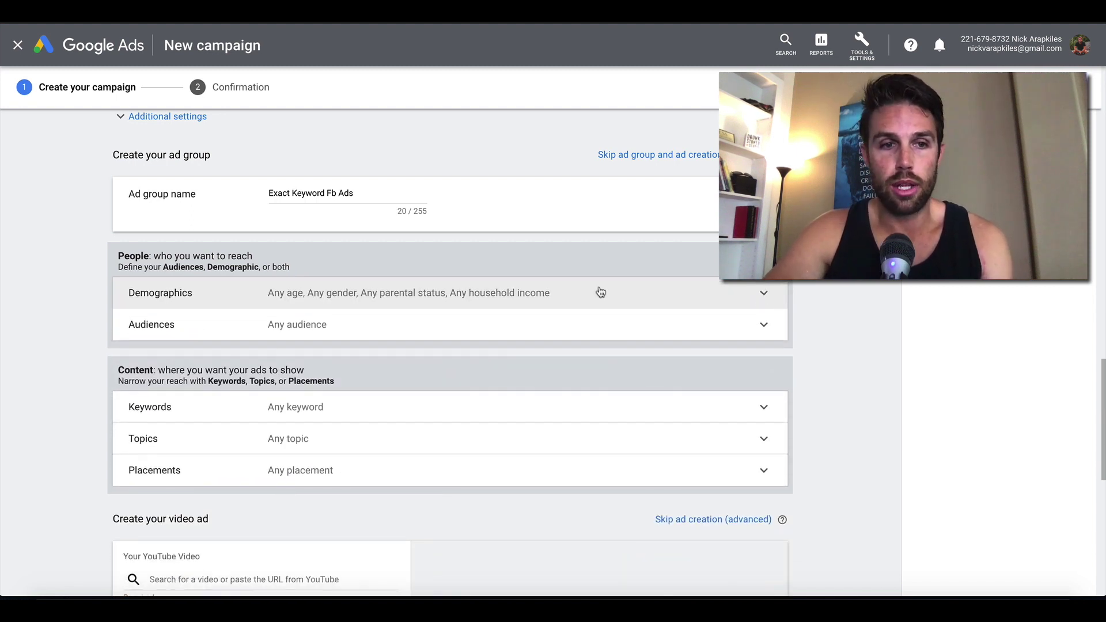
- Open the ad group's audience targeting and locate Audience manager among the account's shared library tools
{"action": "scroll", "coordinate": [600, 292], "scroll_direction": "down", "scroll_amount": 1}
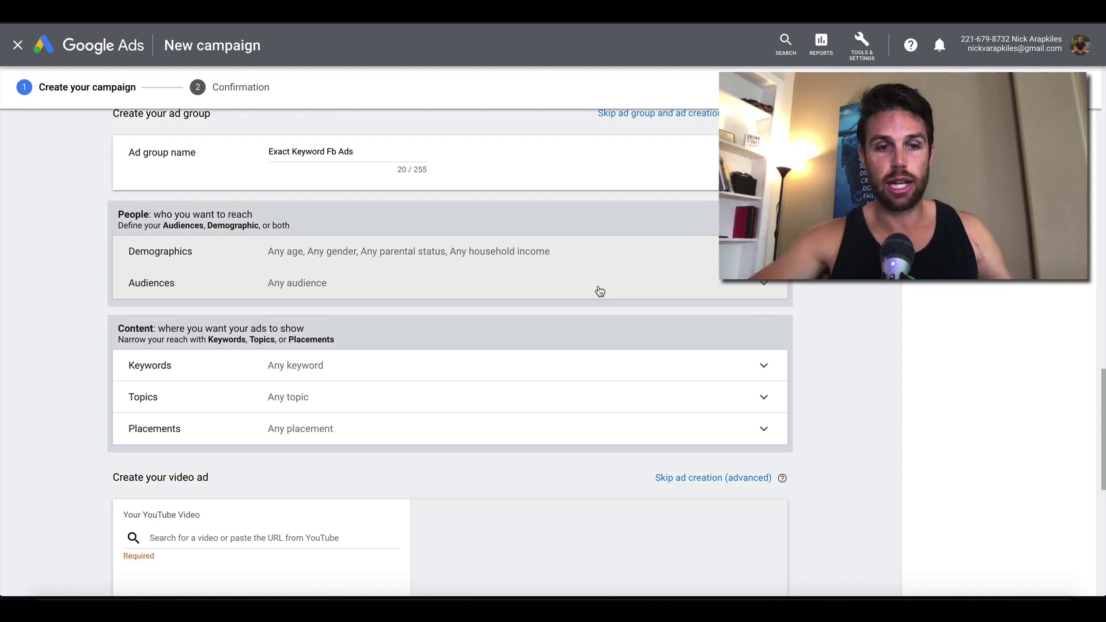
{"action": "left_click", "coordinate": [539, 287]}
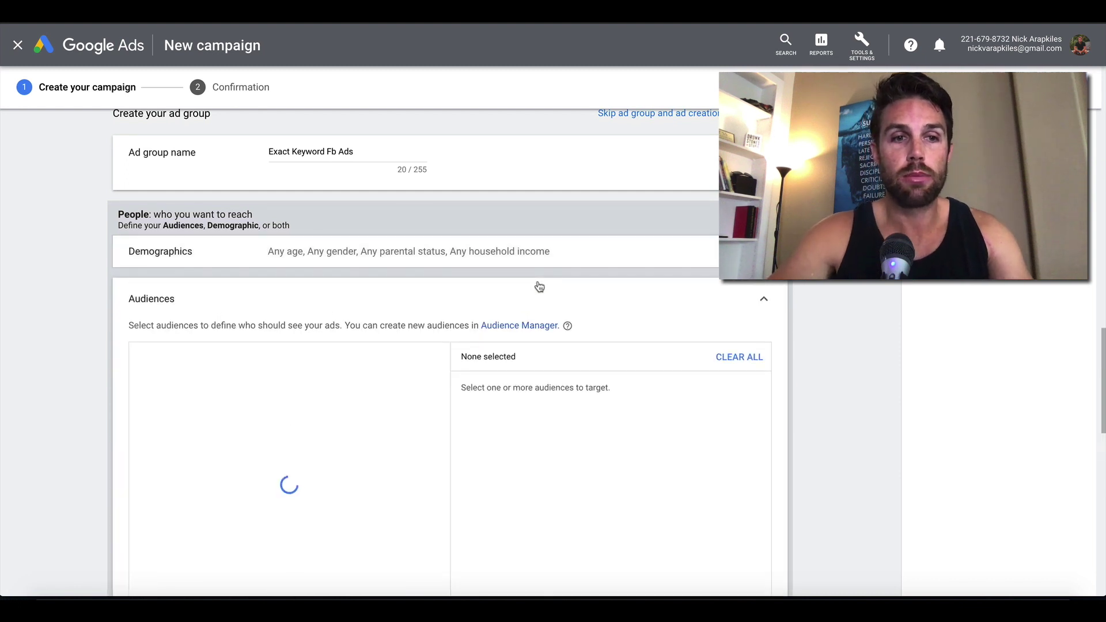
{"action": "left_click", "coordinate": [860, 54]}
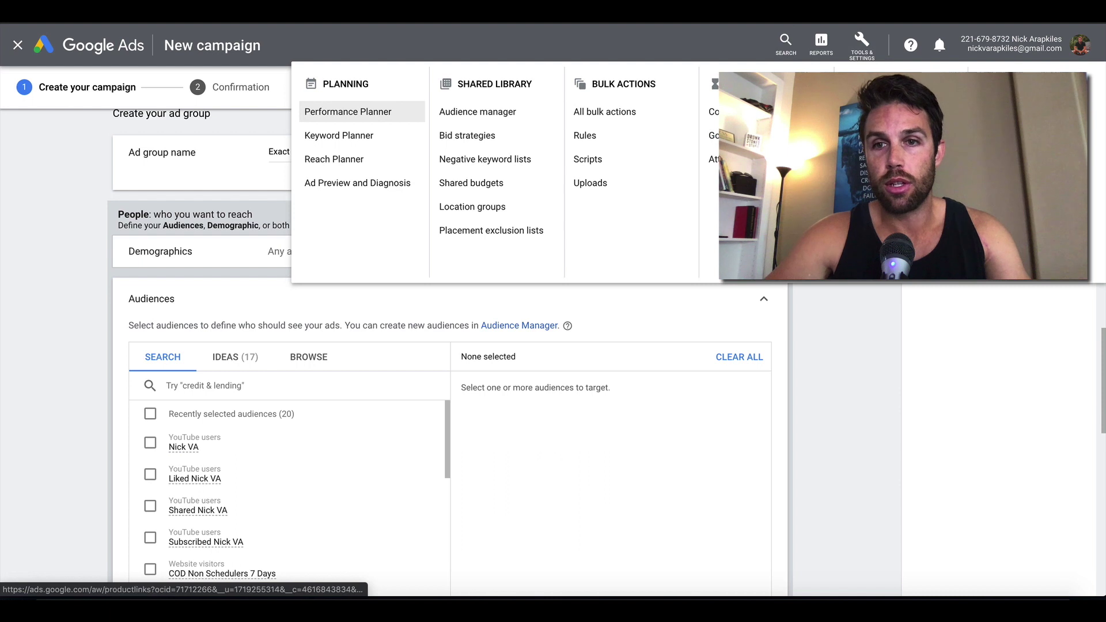
{"action": "left_click", "coordinate": [861, 45]}
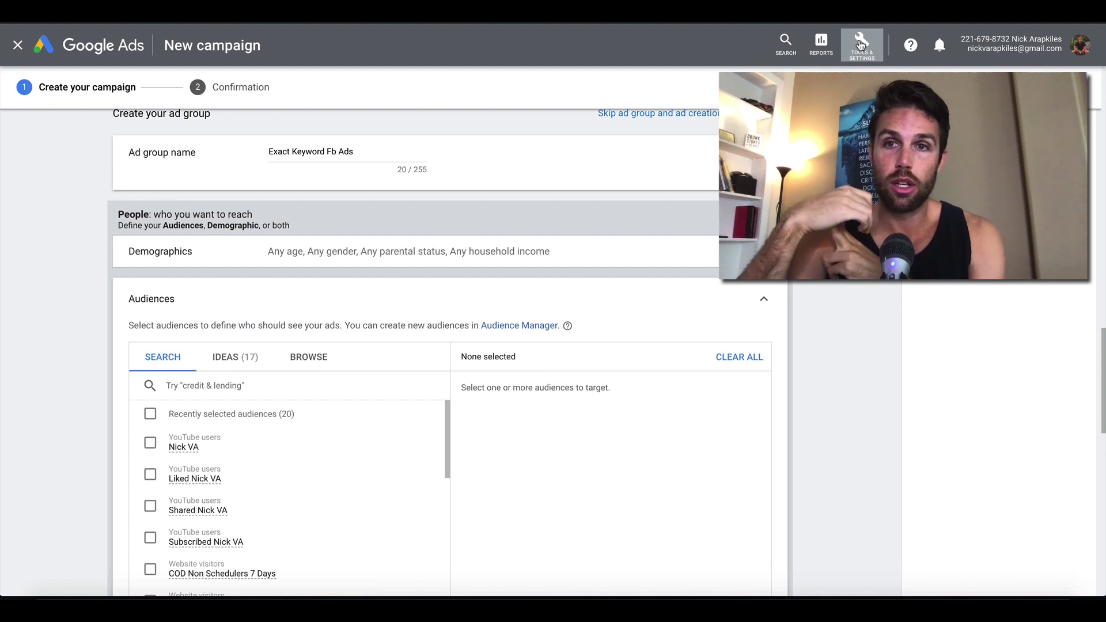
{"action": "left_click", "coordinate": [861, 45]}
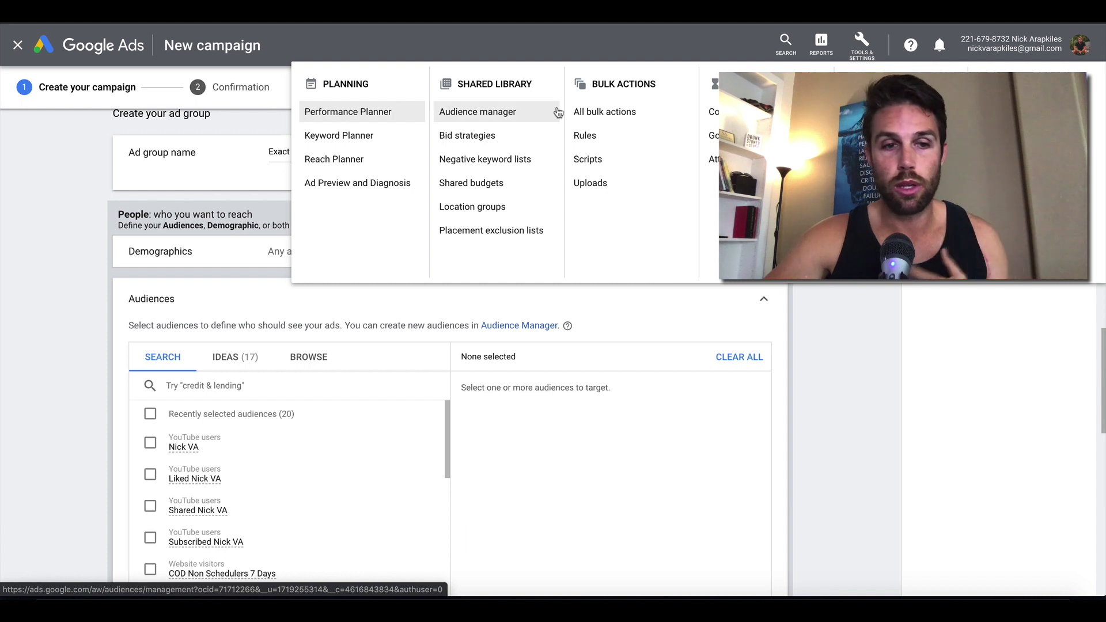
{"action": "left_click", "coordinate": [55, 322]}
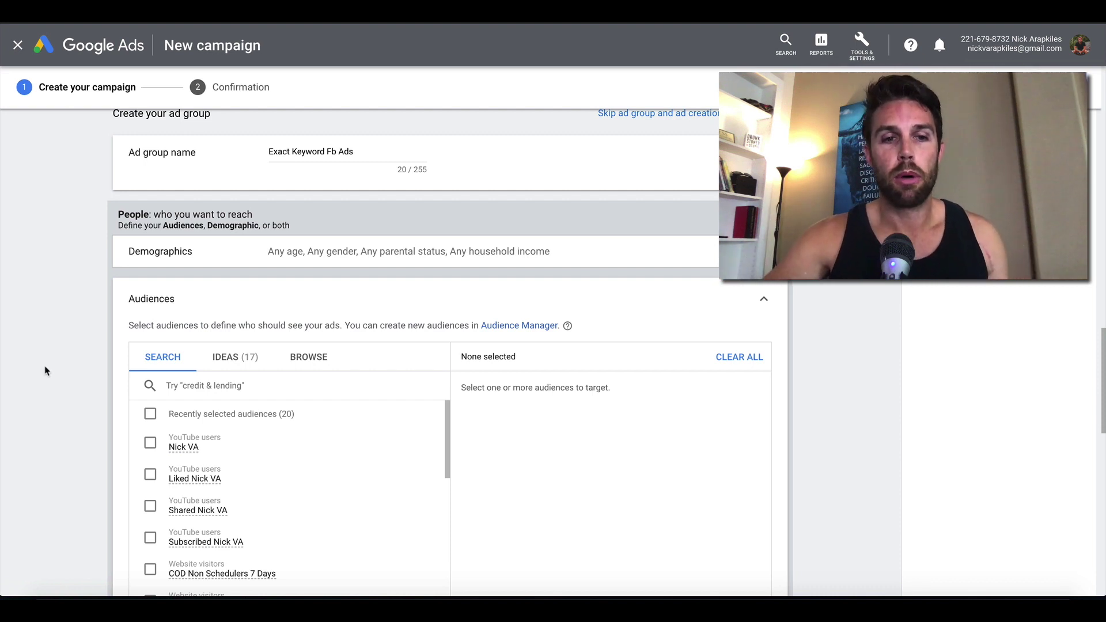
- Review the recently selected audiences available for targeting, including YouTube users, website visitors and in-market audiences
{"action": "scroll", "coordinate": [46, 372], "scroll_direction": "down", "scroll_amount": 1}
{"action": "mouse_move", "coordinate": [187, 410]}
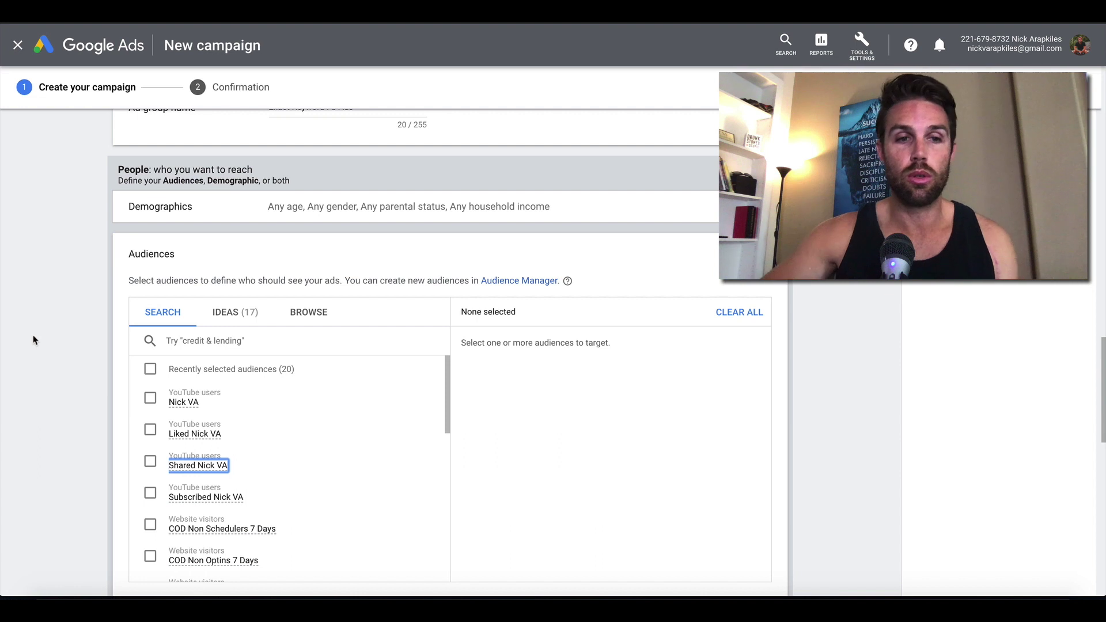
{"action": "scroll", "coordinate": [33, 340], "scroll_direction": "down", "scroll_amount": 2}
{"action": "scroll", "coordinate": [33, 340], "scroll_direction": "up", "scroll_amount": 1}
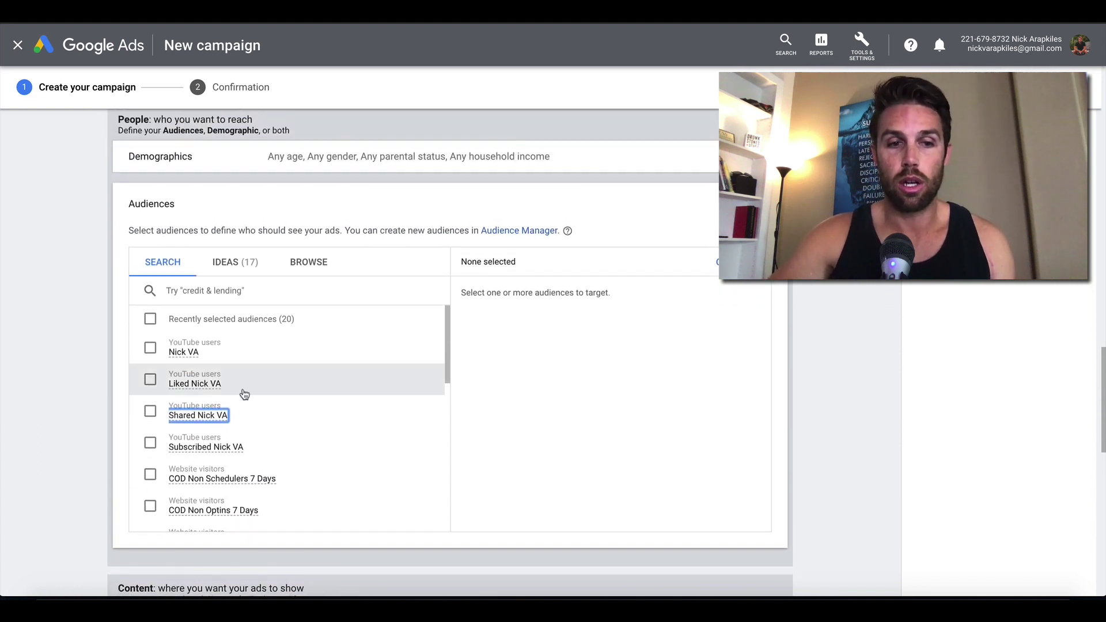
{"action": "scroll", "coordinate": [242, 390], "scroll_direction": "down", "scroll_amount": 4}
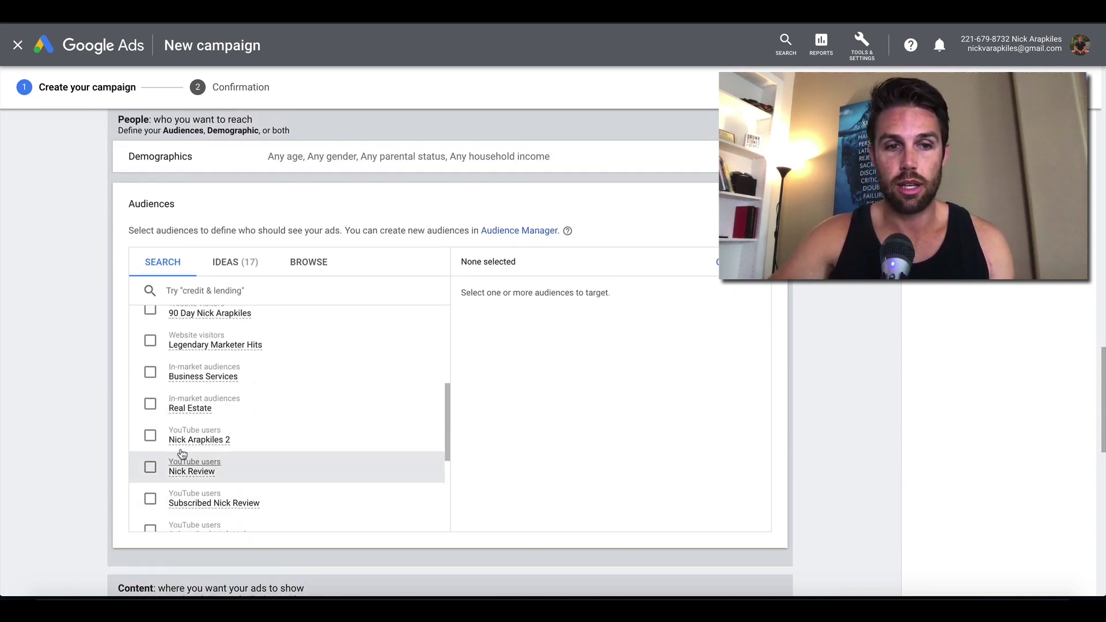
{"action": "scroll", "coordinate": [222, 426], "scroll_direction": "down", "scroll_amount": 8}
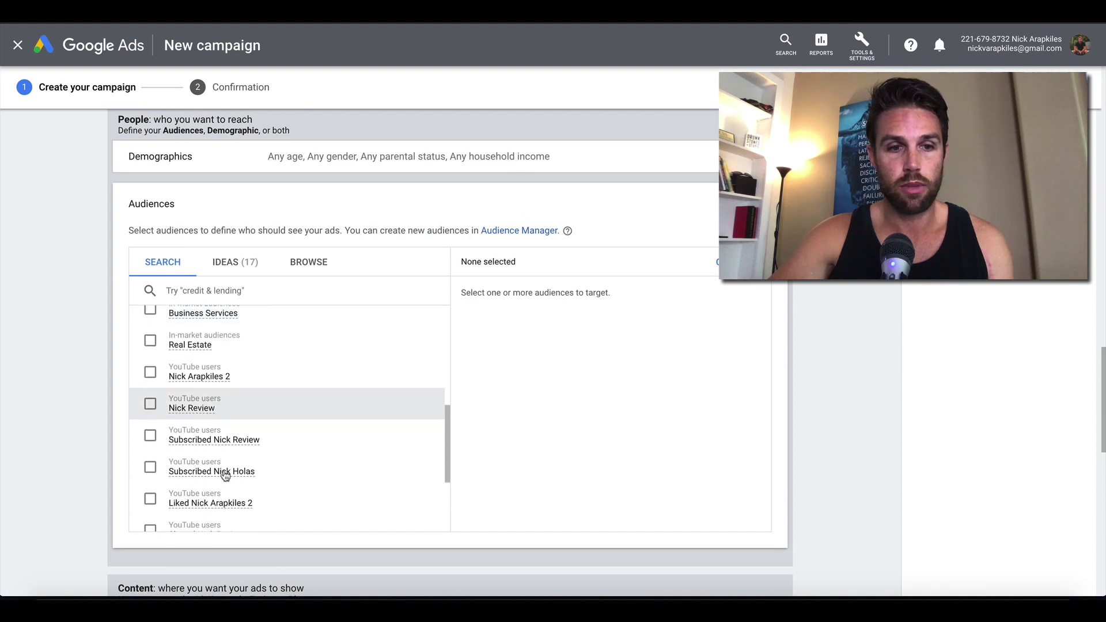
{"action": "scroll", "coordinate": [223, 329], "scroll_direction": "up", "scroll_amount": 10}
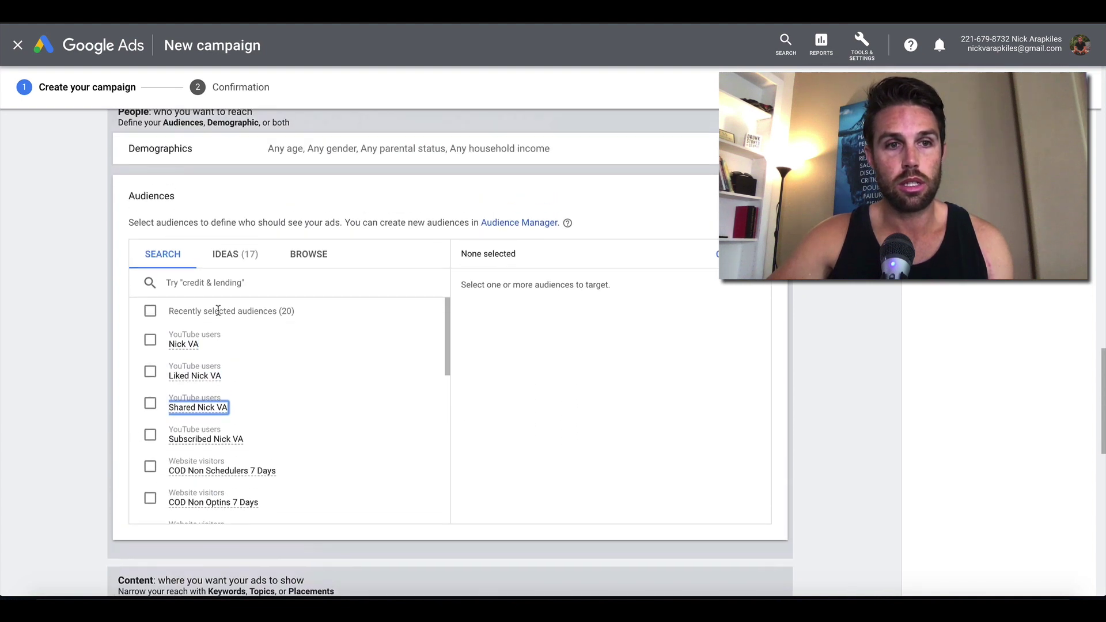
- Browse the remarketing audiences by business interaction, examine the website visitor lists, and return to the audience categories
{"action": "left_click", "coordinate": [299, 258]}
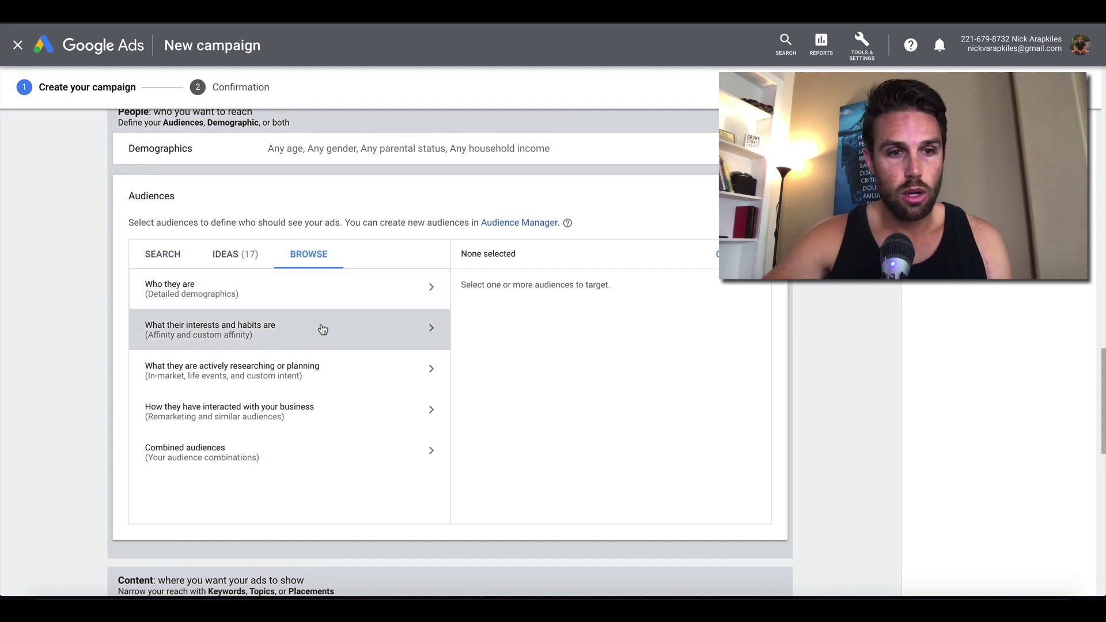
{"action": "left_click", "coordinate": [306, 419]}
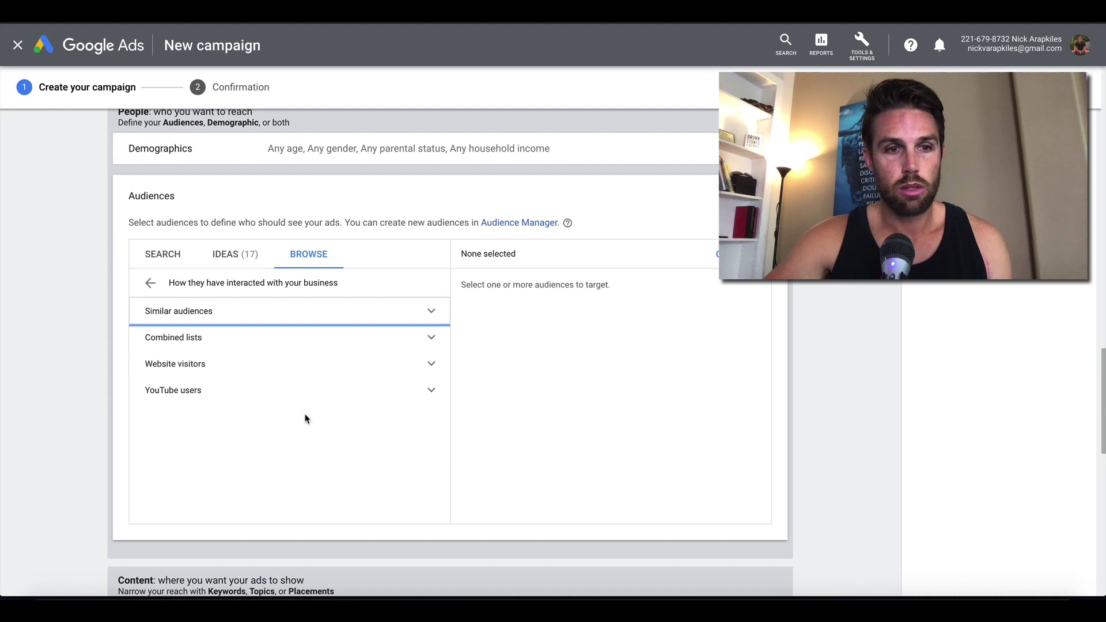
{"action": "left_click", "coordinate": [218, 371]}
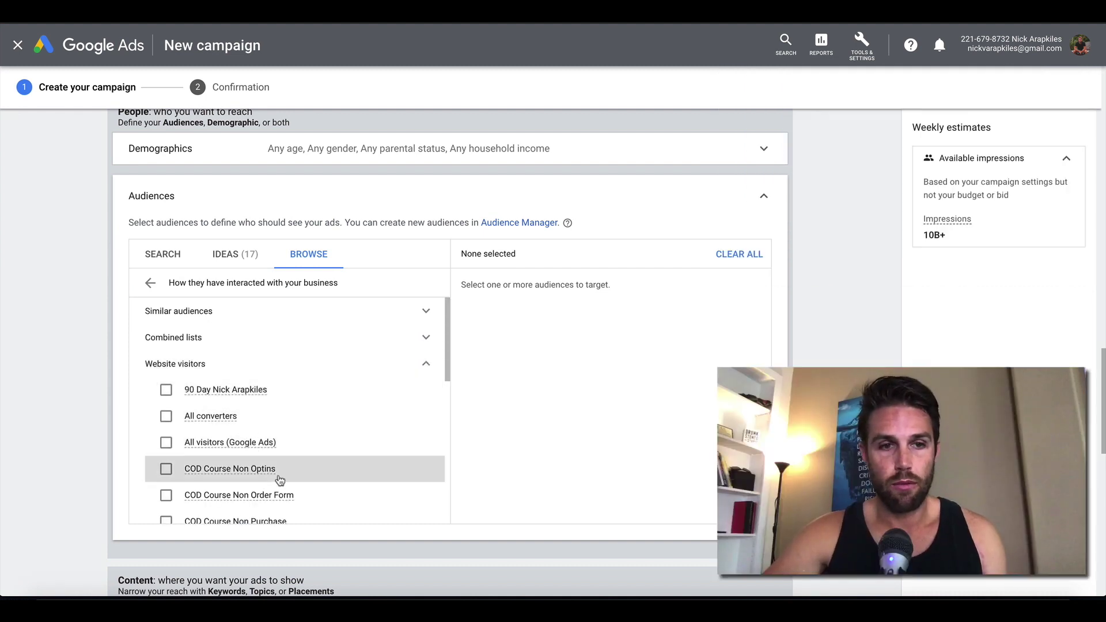
{"action": "scroll", "coordinate": [267, 435], "scroll_direction": "down", "scroll_amount": 1}
{"action": "scroll", "coordinate": [267, 435], "scroll_direction": "down", "scroll_amount": 4}
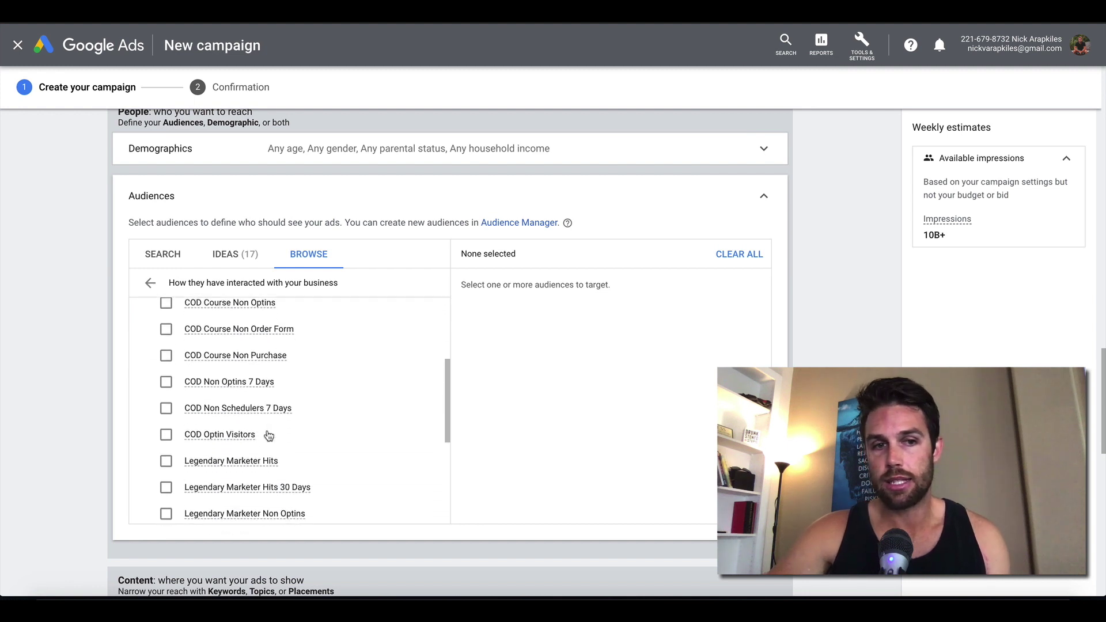
{"action": "scroll", "coordinate": [267, 435], "scroll_direction": "up", "scroll_amount": 3}
{"action": "scroll", "coordinate": [266, 435], "scroll_direction": "up", "scroll_amount": 4}
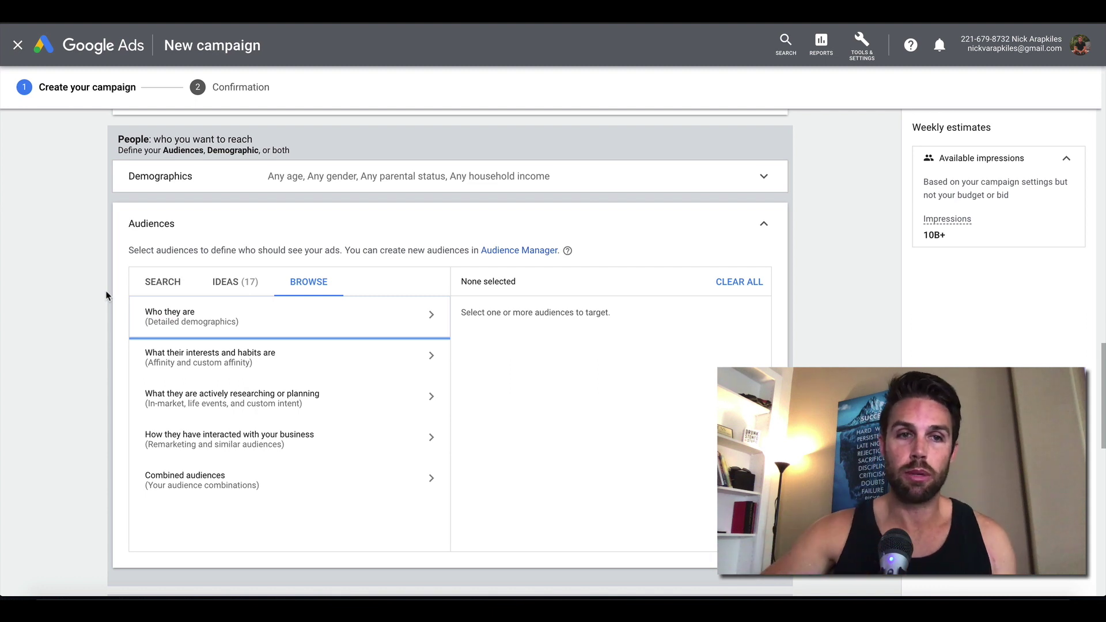
- Open the ad group's keyword targeting and look up YouTube's search suggestions for "facebook ads" in a new browser tab
{"action": "scroll", "coordinate": [99, 267], "scroll_direction": "down", "scroll_amount": 7}
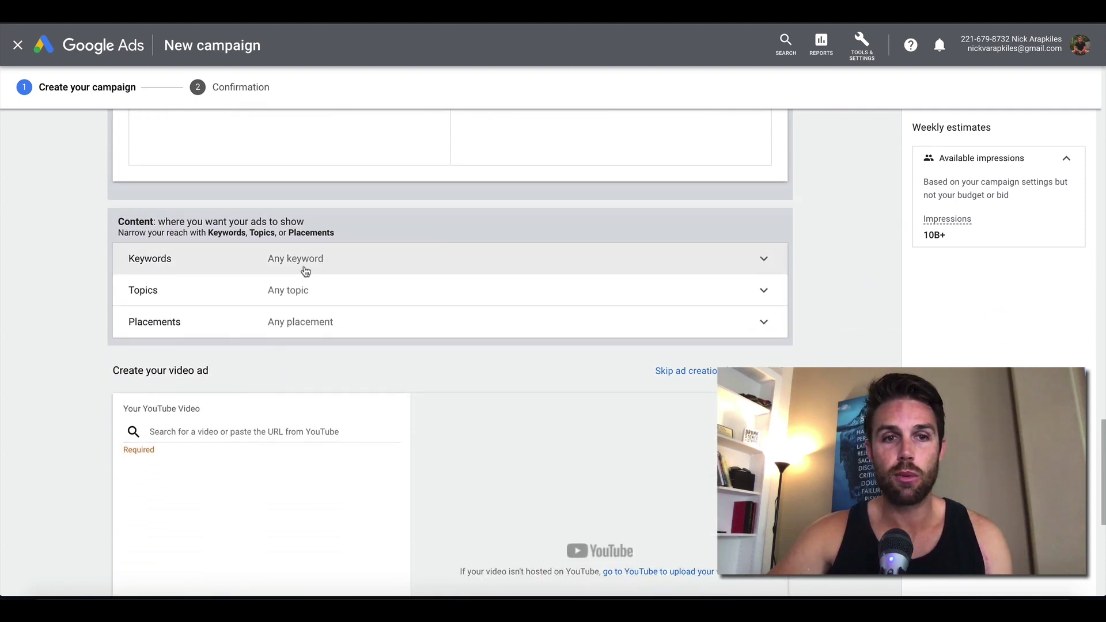
{"action": "left_click", "coordinate": [304, 271]}
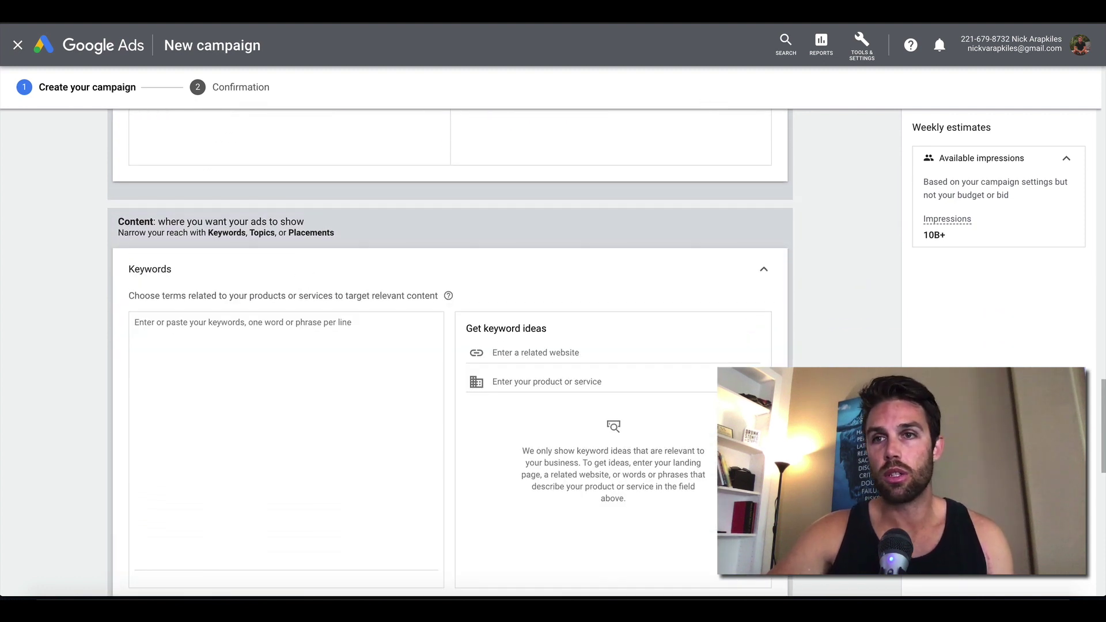
{"action": "key", "text": "super+t"}
{"action": "type", "text": "y"}
{"action": "key", "text": "Return"}
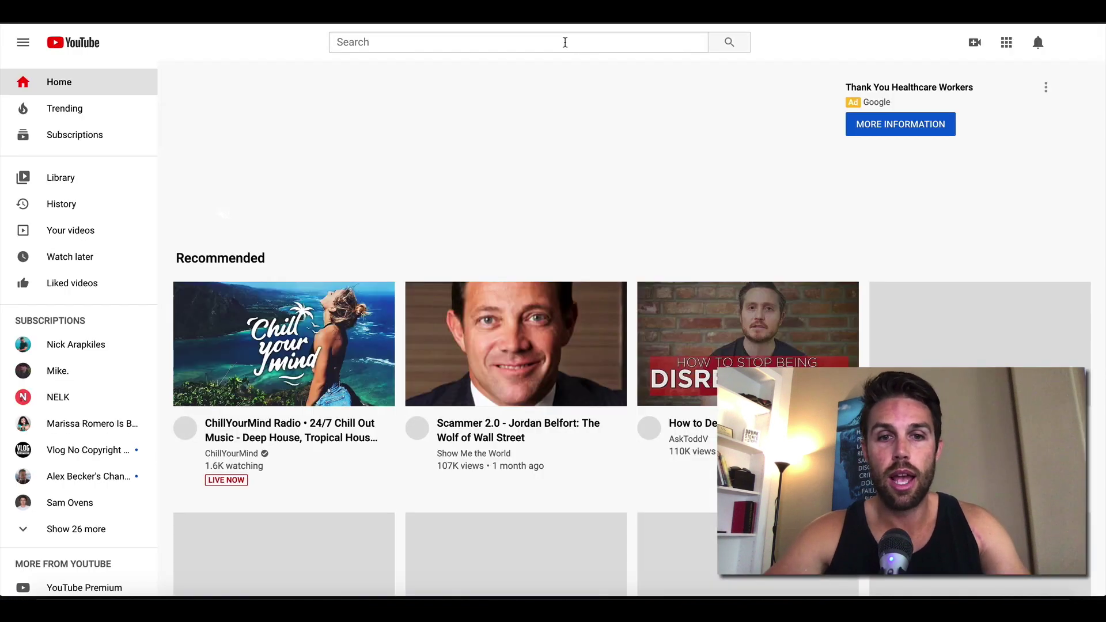
{"action": "left_click", "coordinate": [565, 42]}
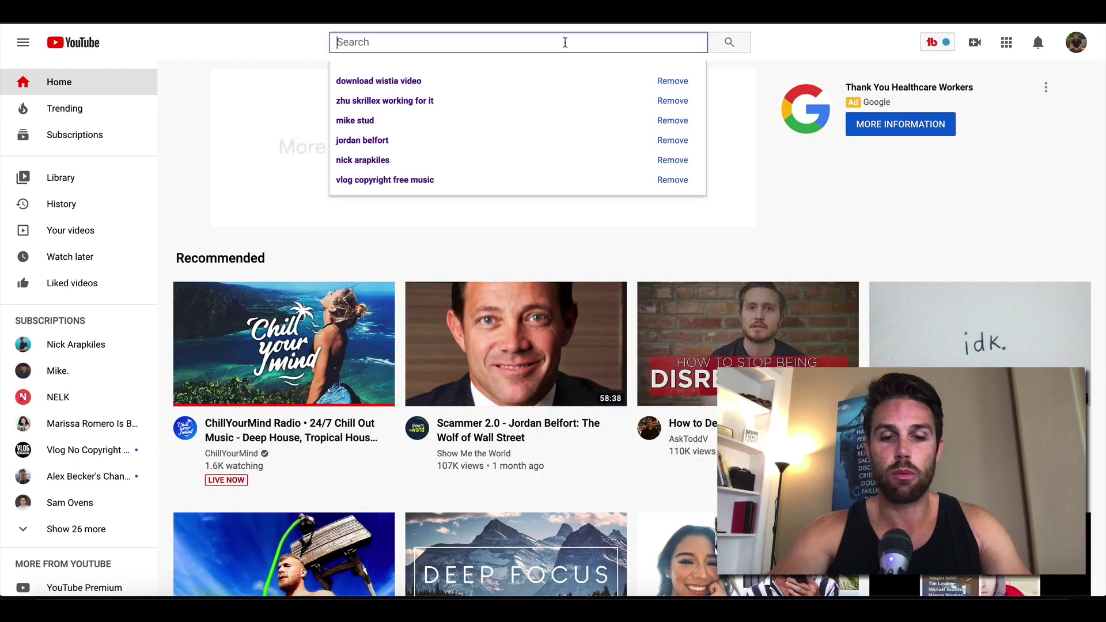
{"action": "type", "text": "facebook a"}
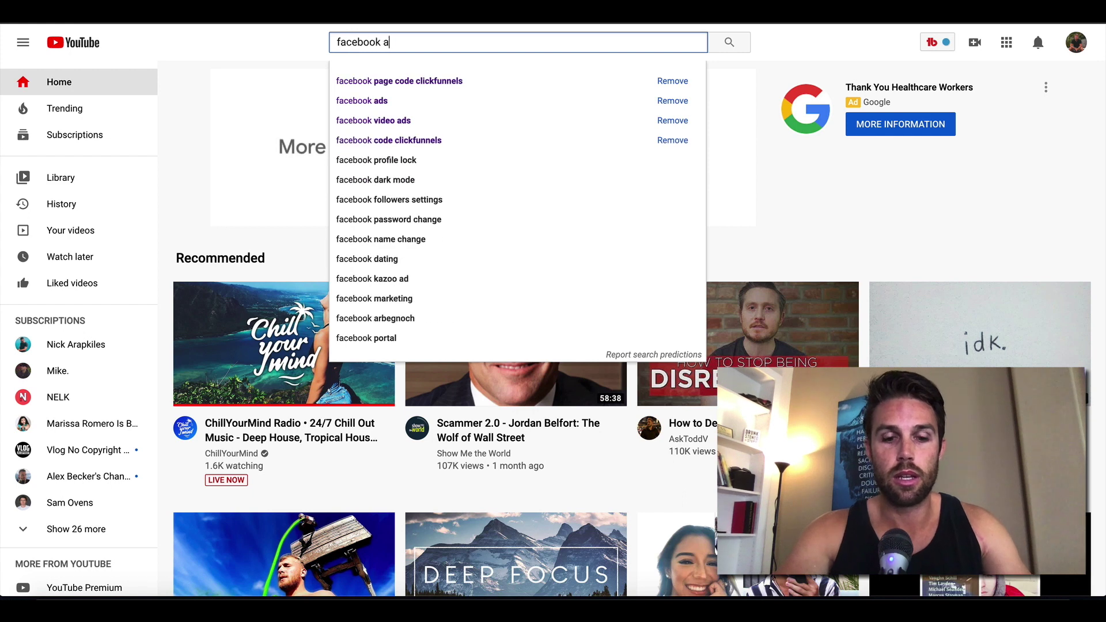
{"action": "type", "text": "ds"}
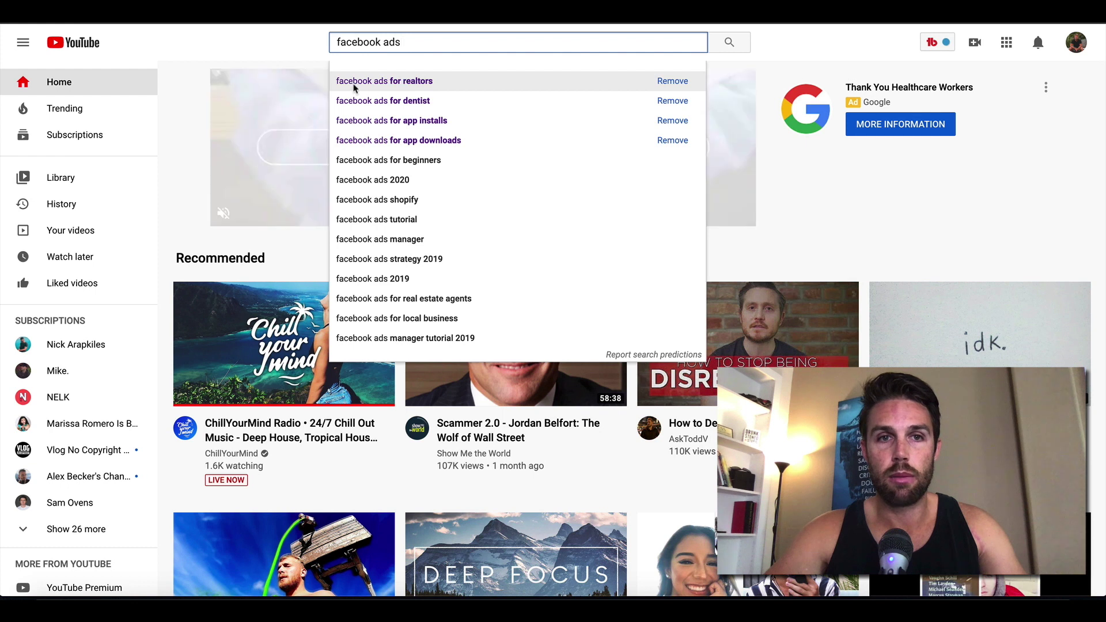
- Copy the YouTube suggestions from "facebook ads for beginners" through "facebook ads manager tutorial 2019" into the ad group's keyword list in Google Ads
{"action": "left_click", "coordinate": [617, 353]}
{"action": "left_click_drag", "start_coordinate": [452, 109], "coordinate": [600, 311]}
{"action": "key", "text": "ctrl+c"}
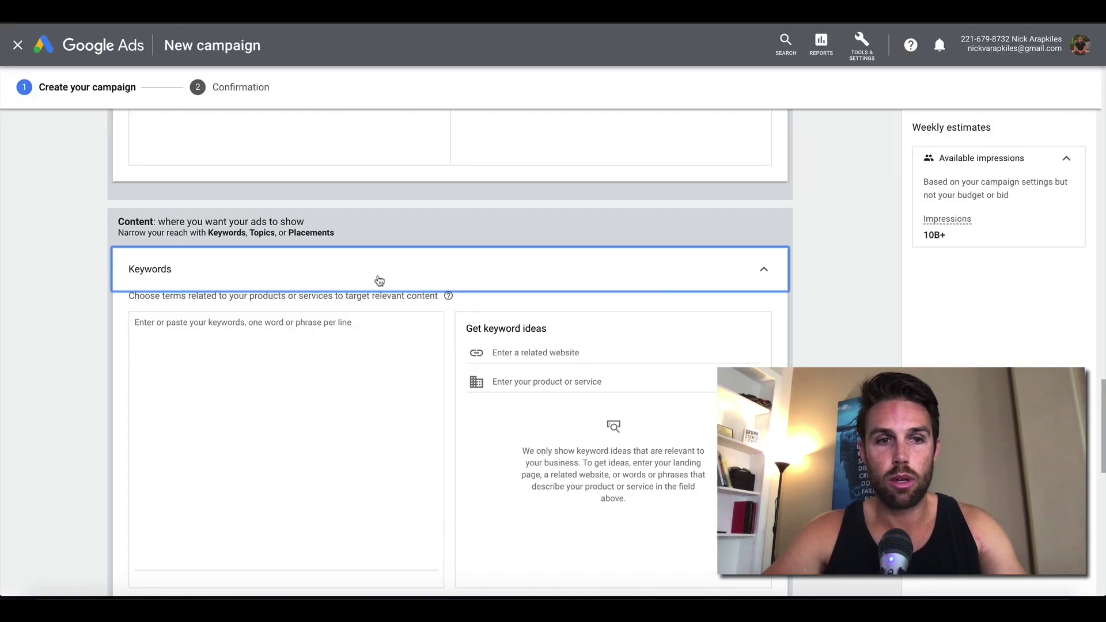
{"action": "left_click", "coordinate": [247, 420]}
{"action": "key", "text": "ctrl+v"}
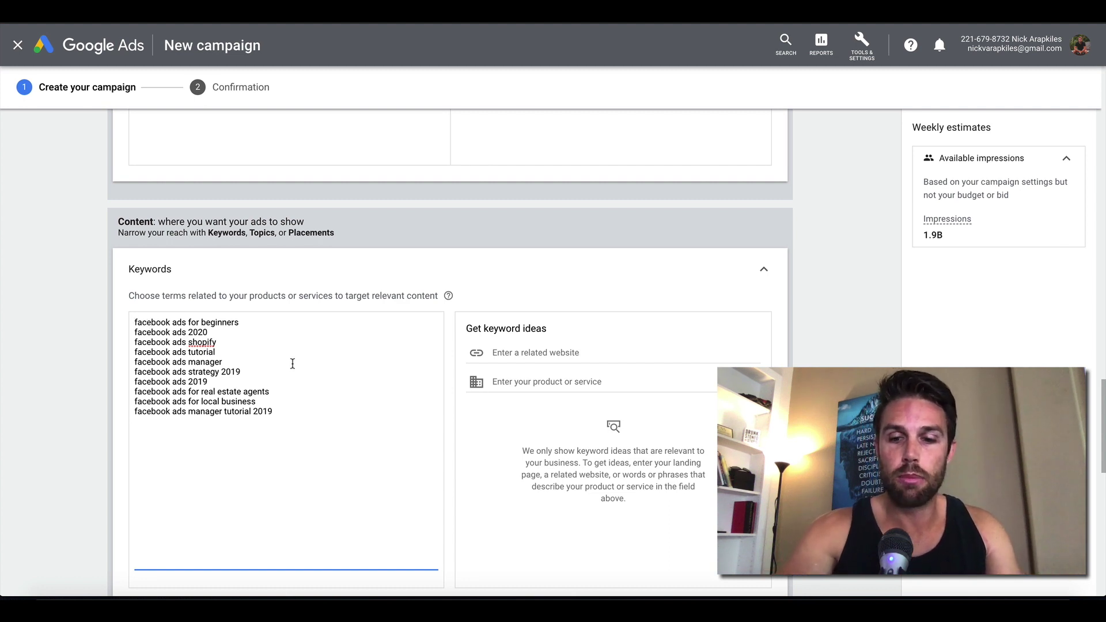
- Try enclosing the keyword "facebook ads for beginners" in square brackets, and remove the brackets again
{"action": "type", "text": "["}
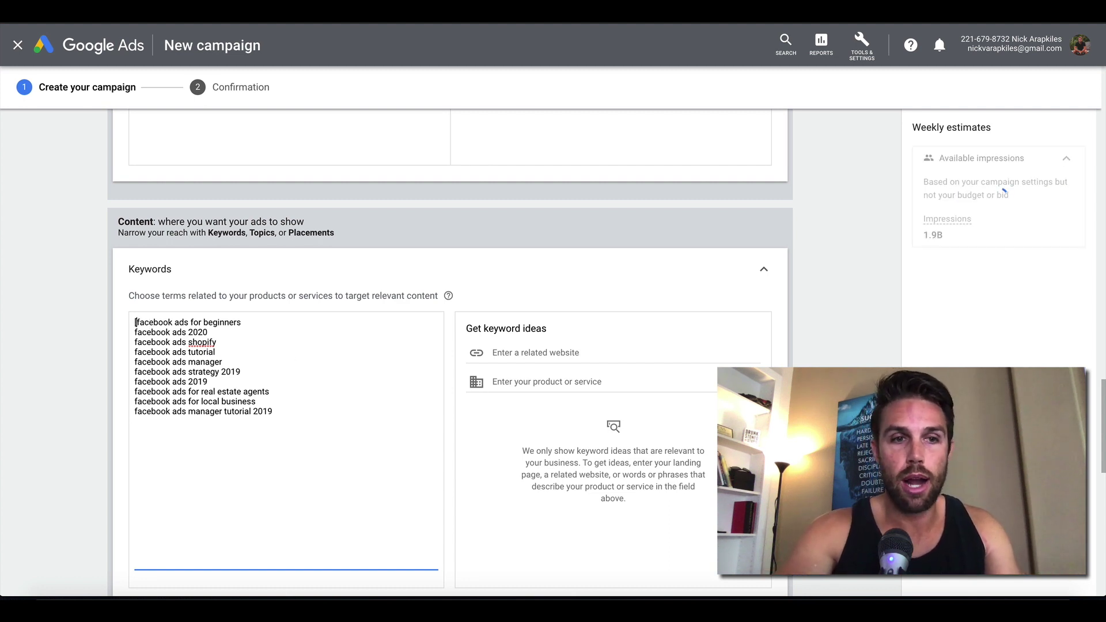
{"action": "left_click", "coordinate": [275, 325]}
{"action": "type", "text": "]"}
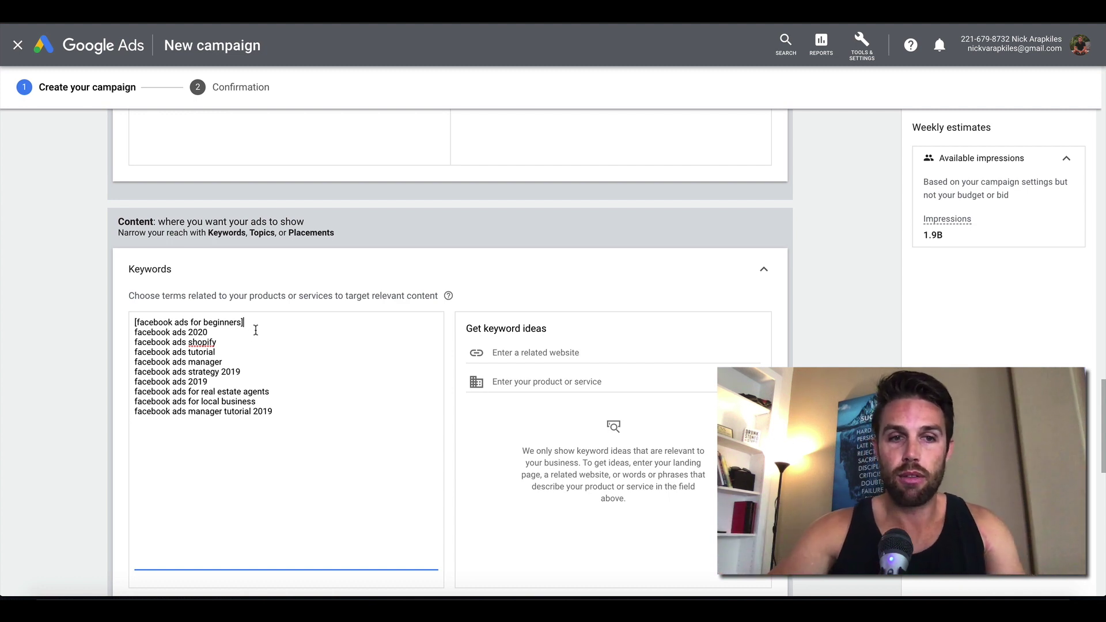
{"action": "key", "text": "BackSpace"}
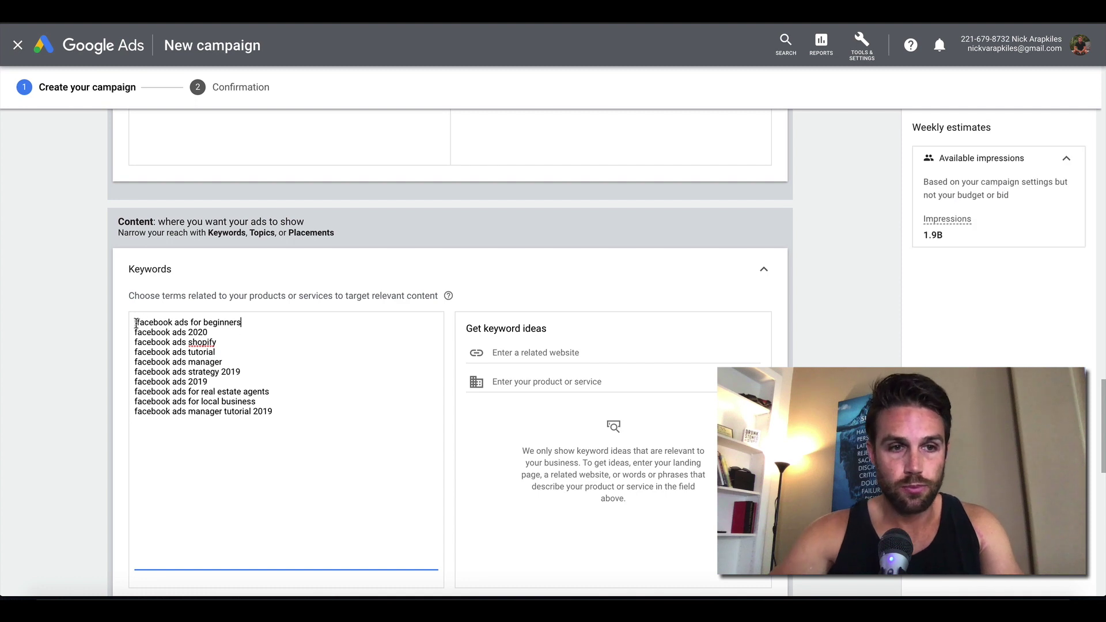
{"action": "left_click", "coordinate": [137, 322]}
{"action": "key", "text": "BackSpace"}
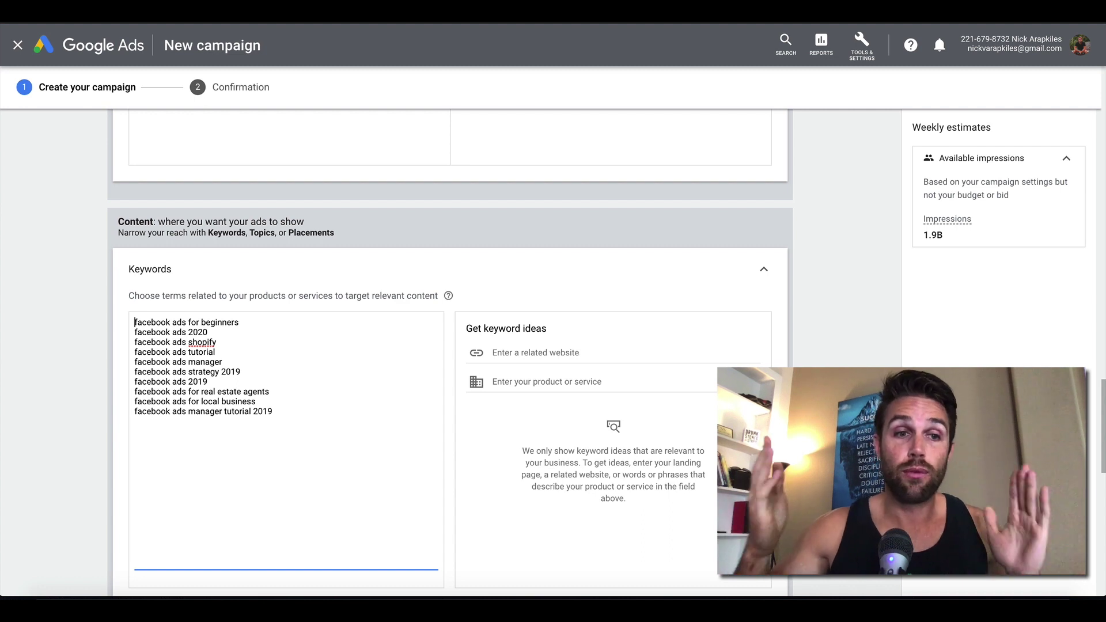
- Enclose the keywords "facebook ads for beginners" and "facebook ads 2020" in double quotation marks
{"action": "type", "text": "\""}
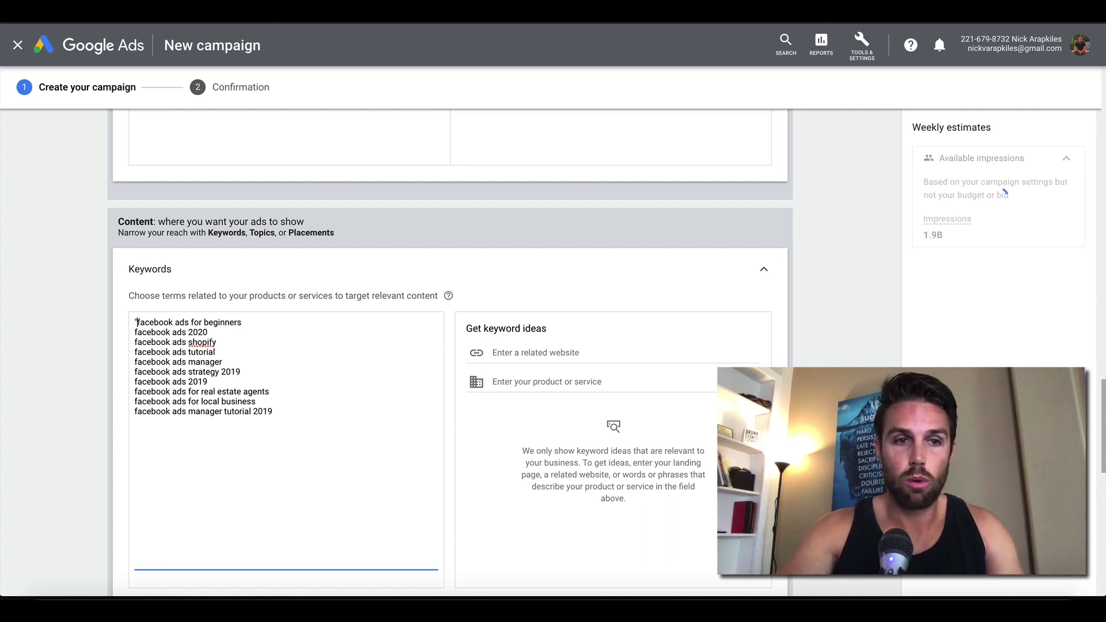
{"action": "type", "text": "\""}
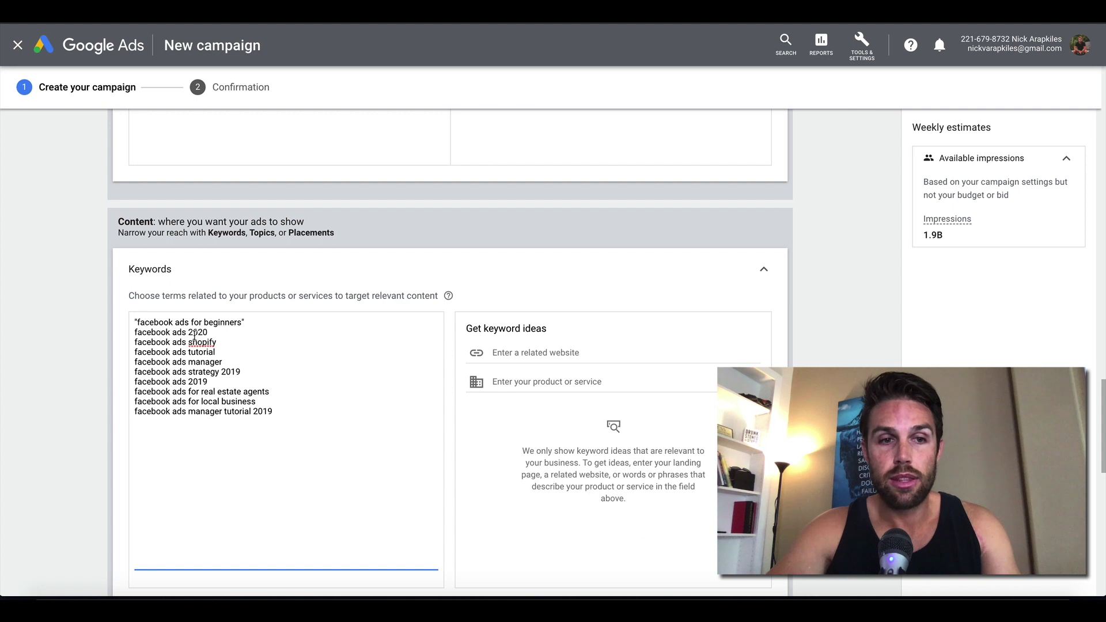
{"action": "left_click", "coordinate": [282, 333]}
{"action": "type", "text": "\""}
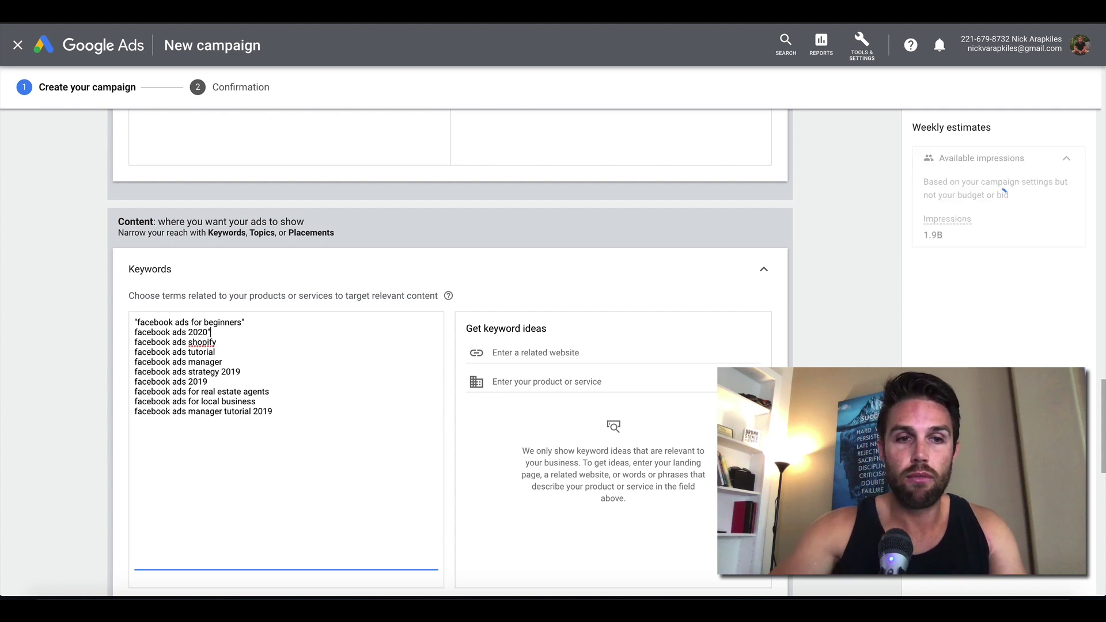
{"action": "left_click", "coordinate": [136, 331]}
{"action": "type", "text": "\""}
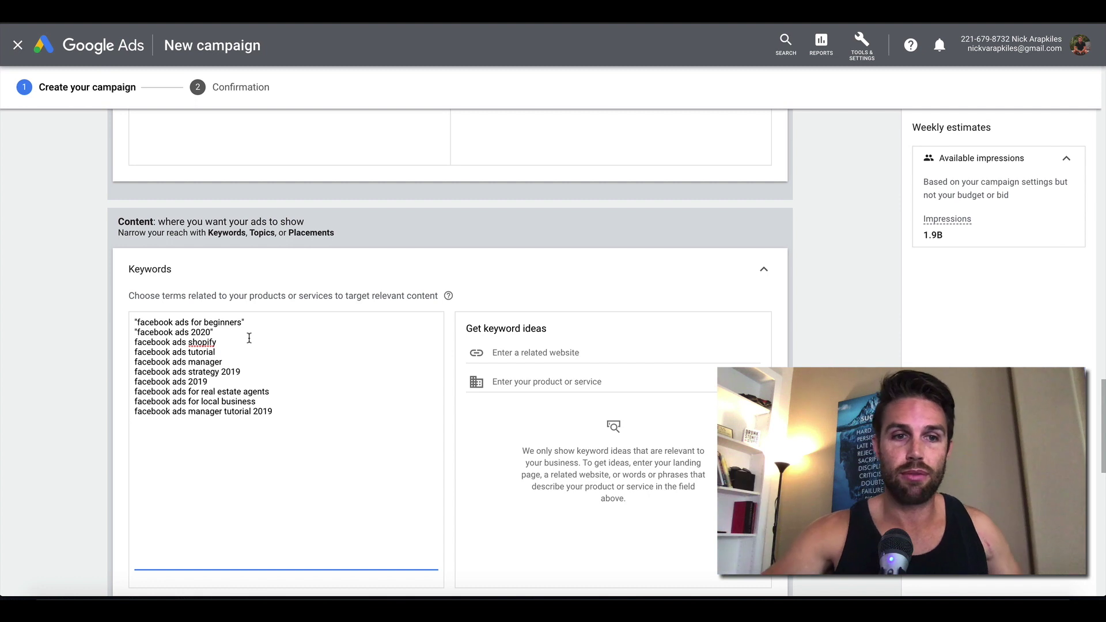
- Open the ad group's placement targeting and search YouTube channels for "facebook ads"
{"action": "scroll", "coordinate": [89, 363], "scroll_direction": "down", "scroll_amount": 2}
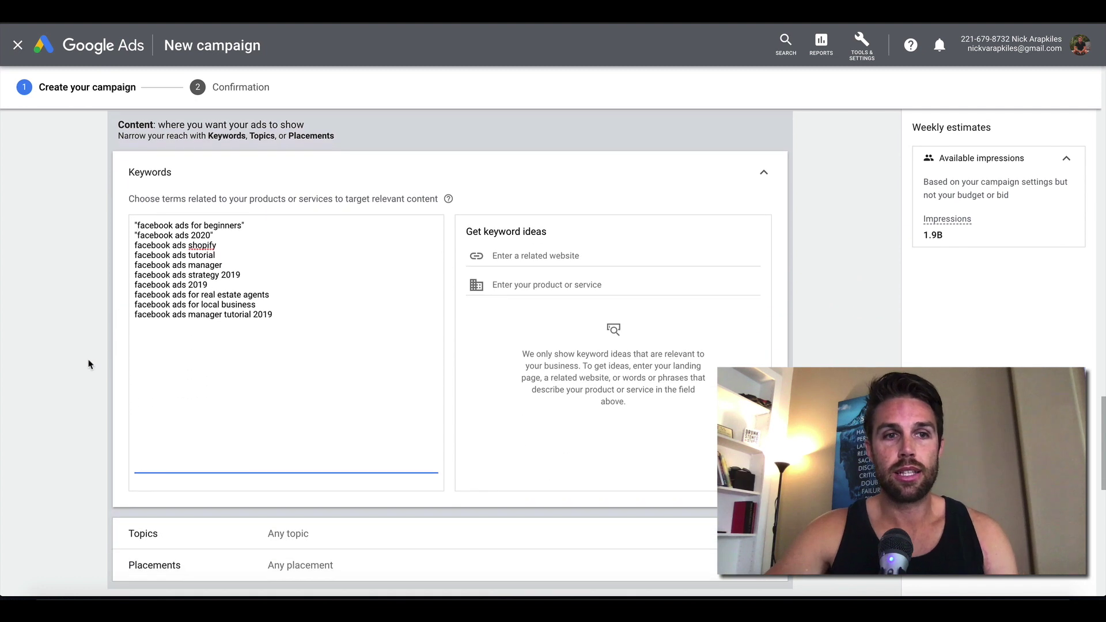
{"action": "scroll", "coordinate": [89, 363], "scroll_direction": "down", "scroll_amount": 3}
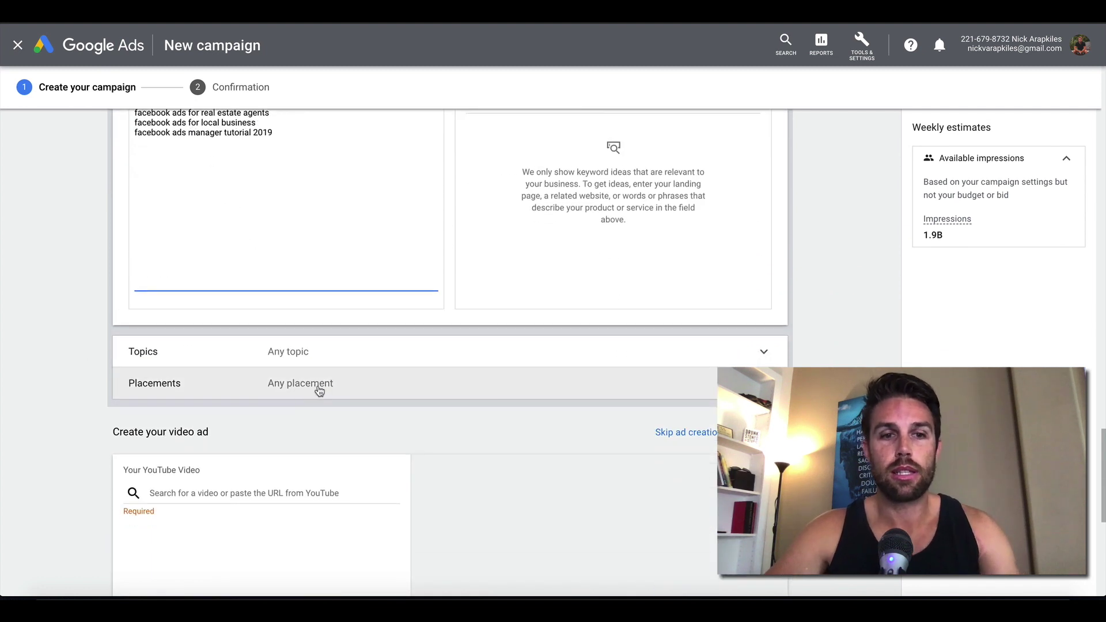
{"action": "left_click", "coordinate": [318, 385]}
{"action": "scroll", "coordinate": [108, 421], "scroll_direction": "down", "scroll_amount": 1}
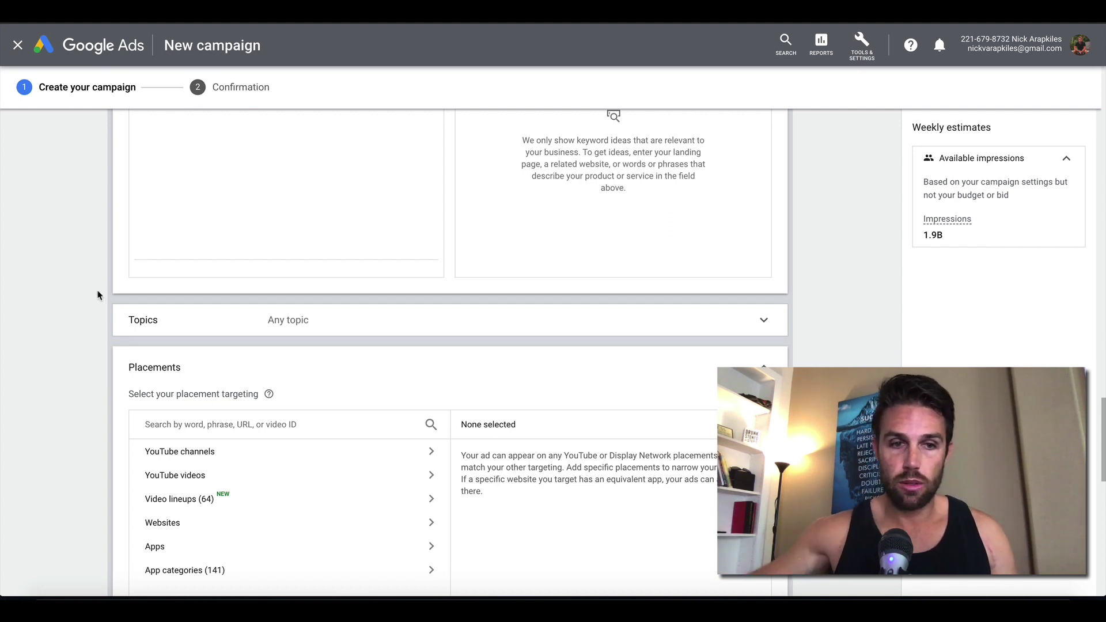
{"action": "scroll", "coordinate": [97, 295], "scroll_direction": "down", "scroll_amount": 2}
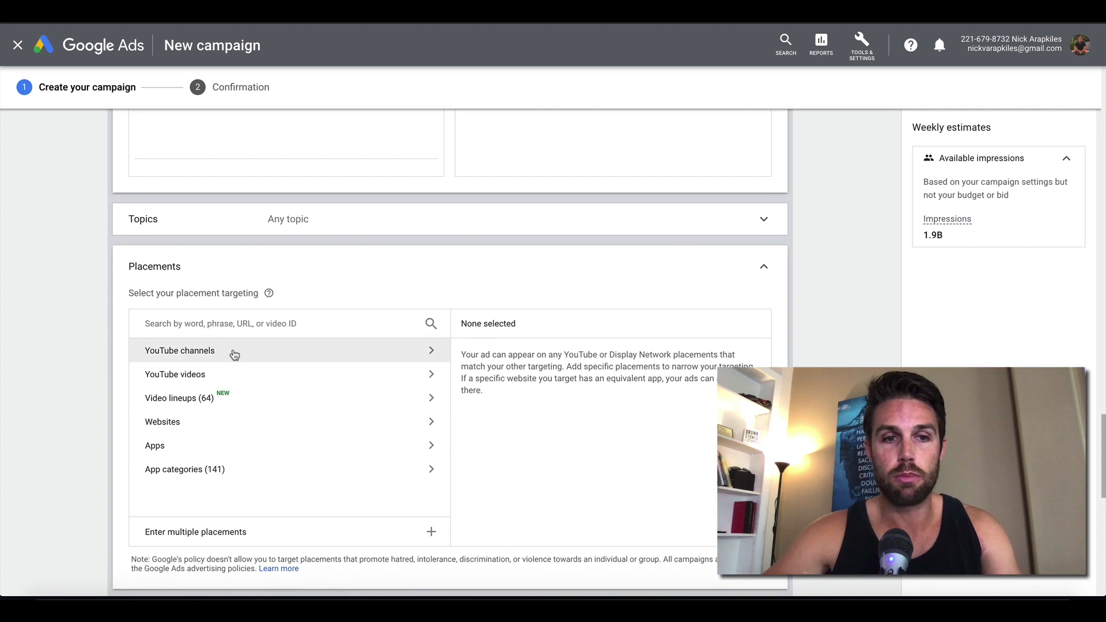
{"action": "left_click", "coordinate": [234, 351]}
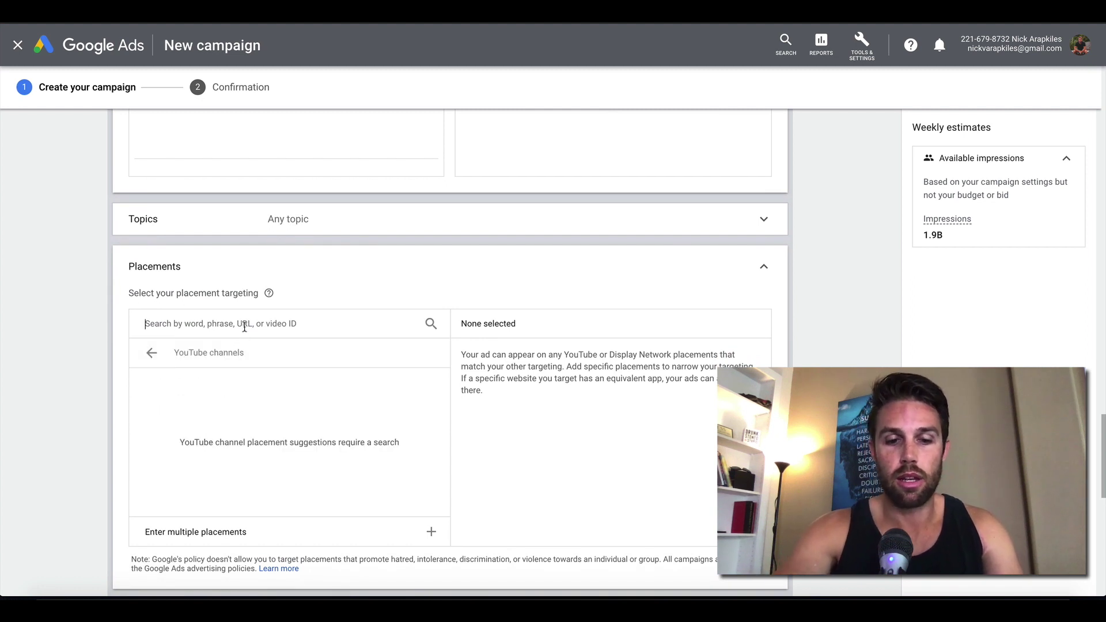
{"action": "type", "text": "facebook ads"}
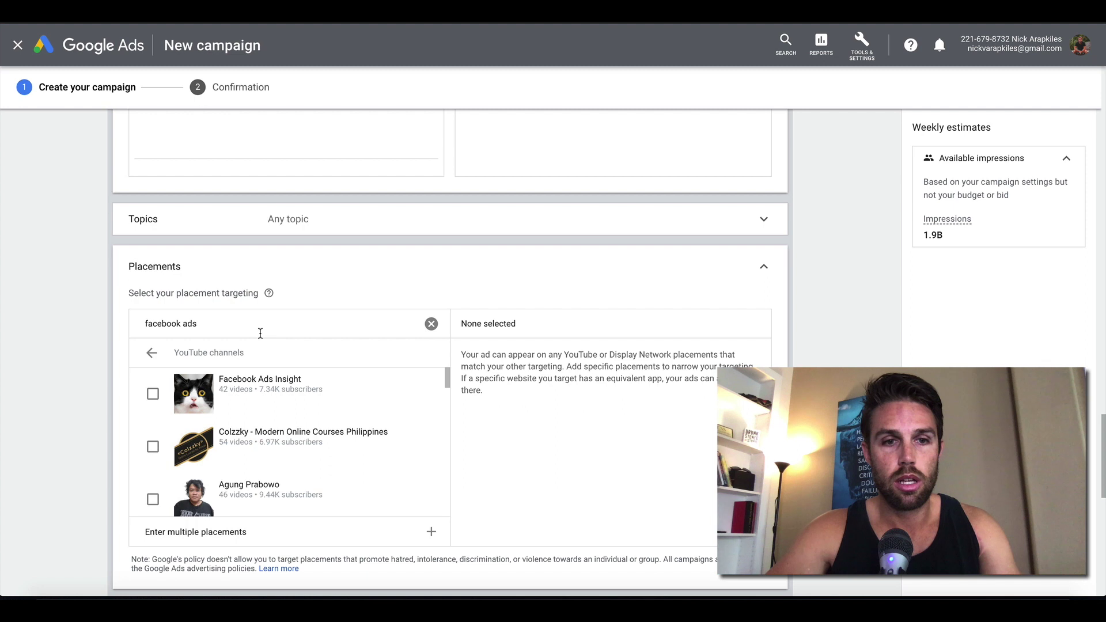
- Add the YouTube channel Billy Gene Is Marketing Inc. and the channel listed directly above it to the placements
{"action": "scroll", "coordinate": [221, 413], "scroll_direction": "down", "scroll_amount": 1}
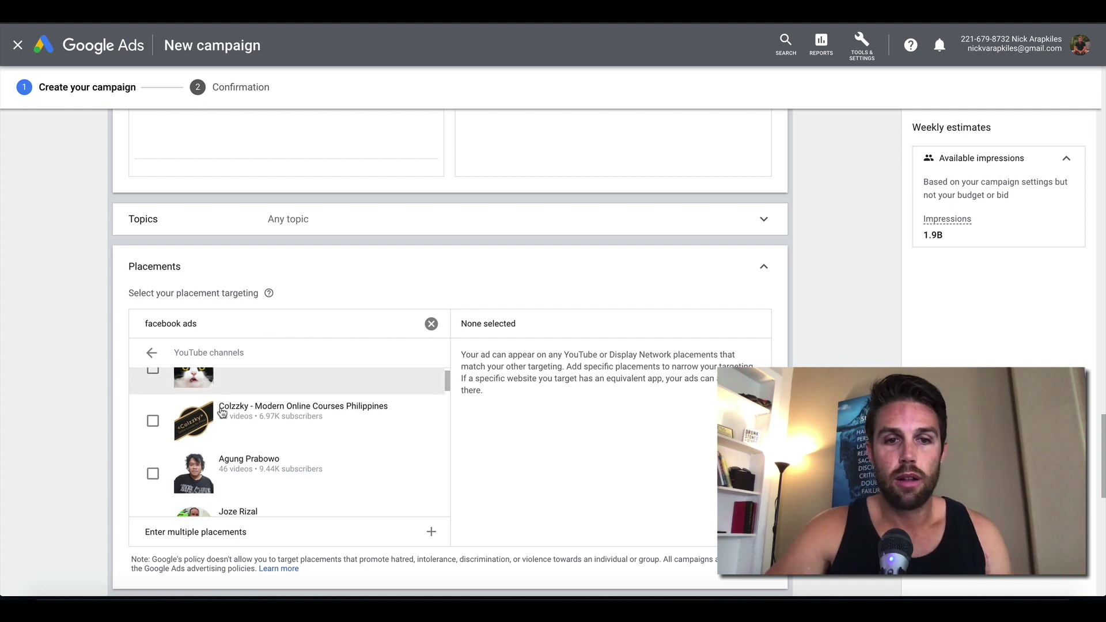
{"action": "scroll", "coordinate": [222, 413], "scroll_direction": "down", "scroll_amount": 1}
{"action": "scroll", "coordinate": [222, 413], "scroll_direction": "down", "scroll_amount": 1}
{"action": "scroll", "coordinate": [221, 413], "scroll_direction": "down", "scroll_amount": 1}
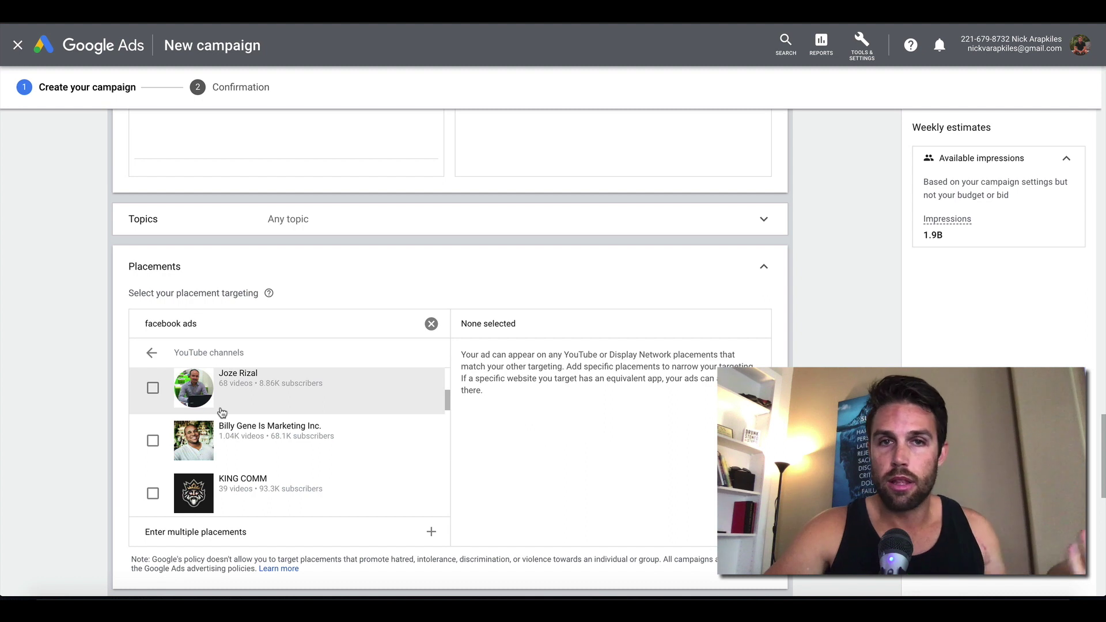
{"action": "left_click", "coordinate": [153, 442]}
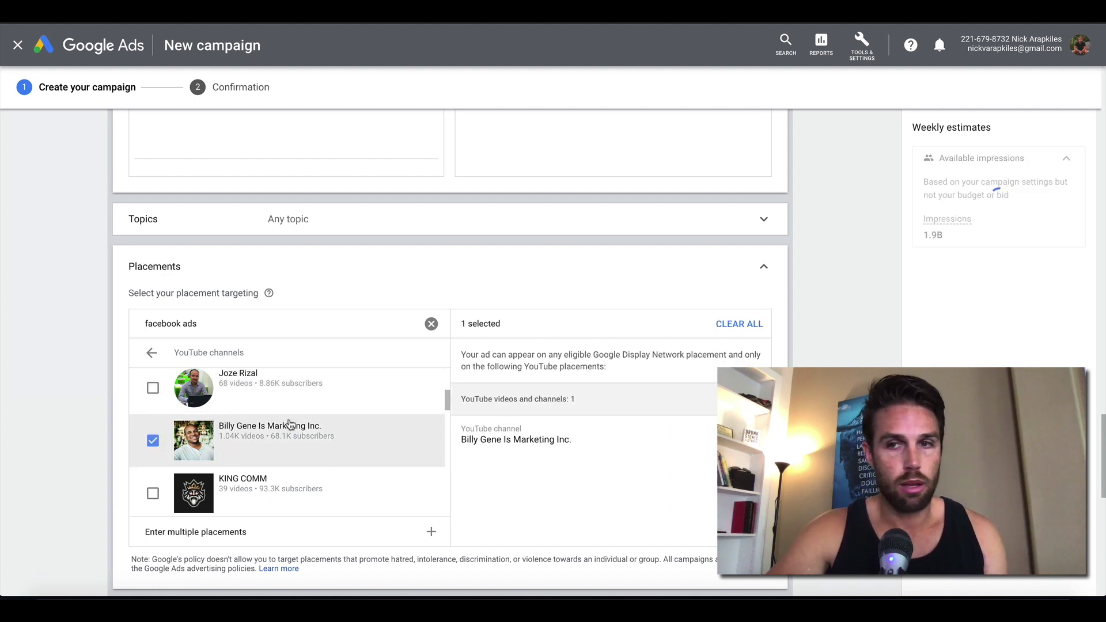
{"action": "left_click", "coordinate": [155, 389]}
{"action": "scroll", "coordinate": [196, 455], "scroll_direction": "down", "scroll_amount": 3}
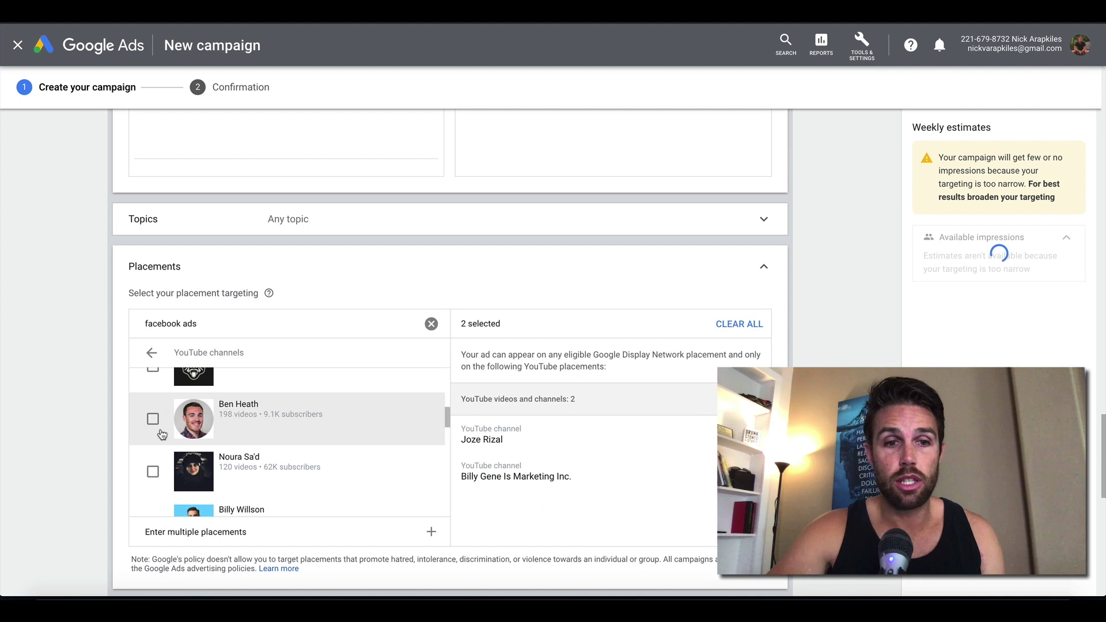
{"action": "scroll", "coordinate": [162, 433], "scroll_direction": "down", "scroll_amount": 1}
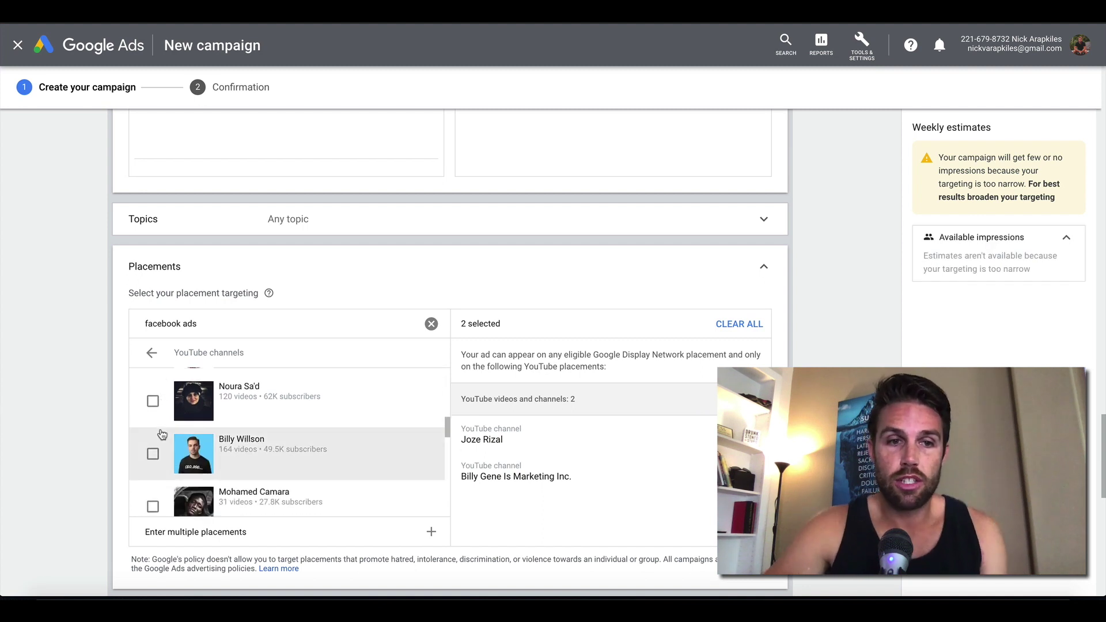
- Search YouTube videos for "facebook ads" and add the first three resulting videos as placements
{"action": "left_click", "coordinate": [431, 325]}
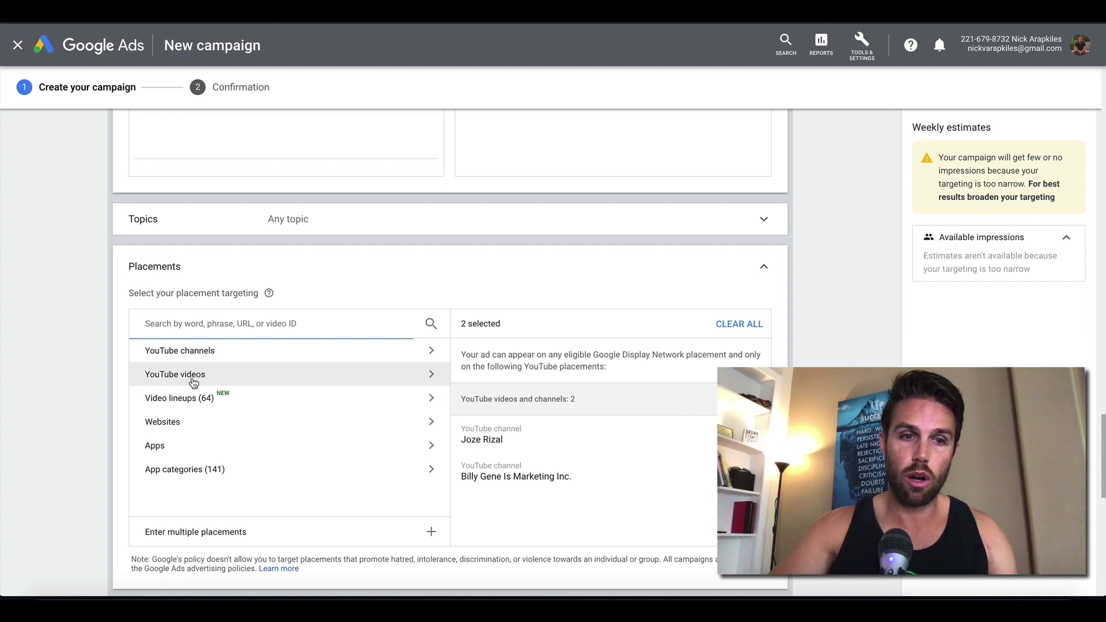
{"action": "left_click", "coordinate": [194, 380]}
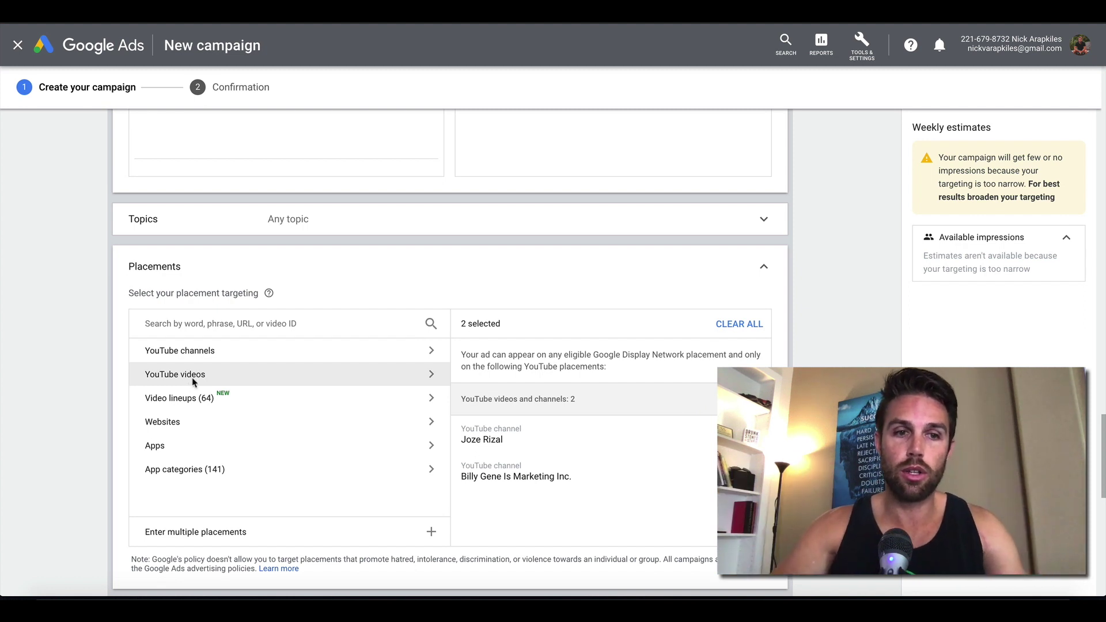
{"action": "left_click", "coordinate": [211, 326]}
{"action": "type", "text": "face"}
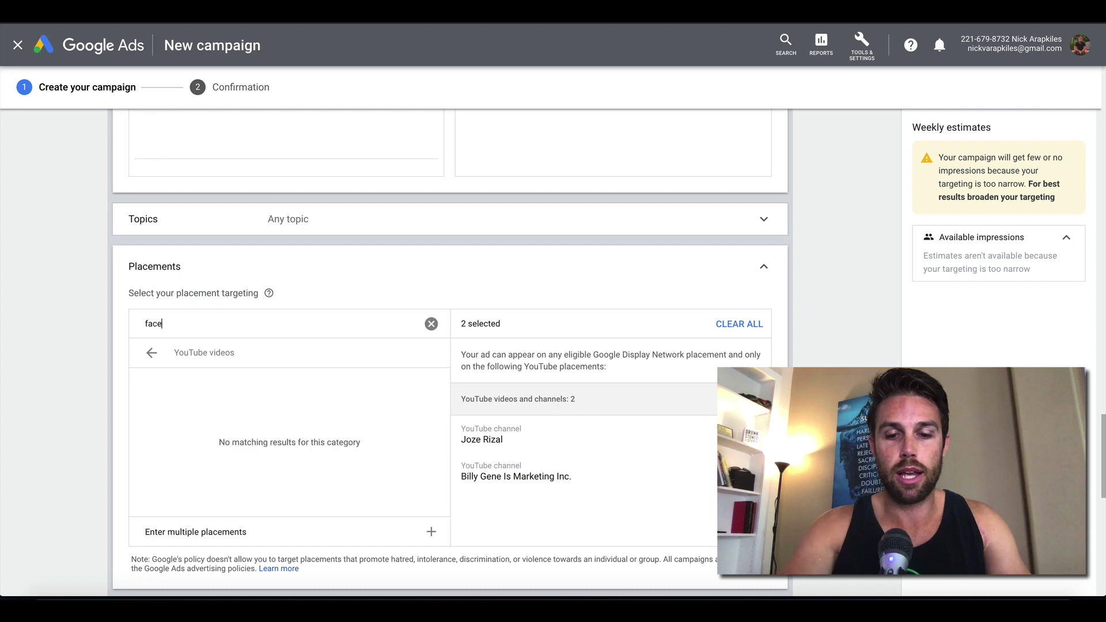
{"action": "type", "text": "book ads"}
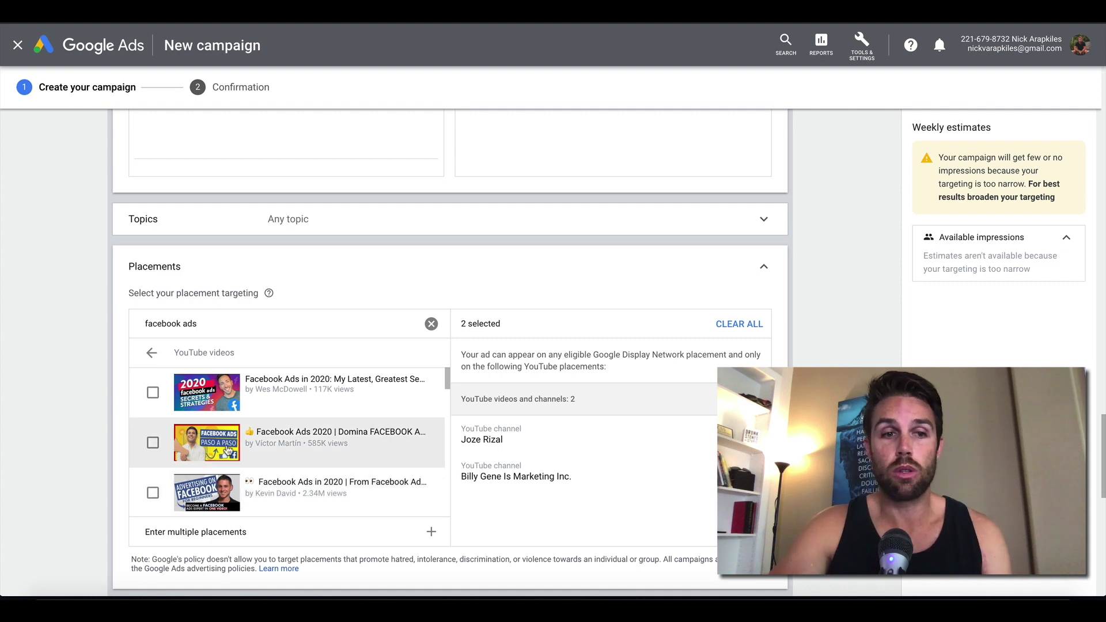
{"action": "left_click", "coordinate": [153, 394]}
{"action": "left_click", "coordinate": [153, 442]}
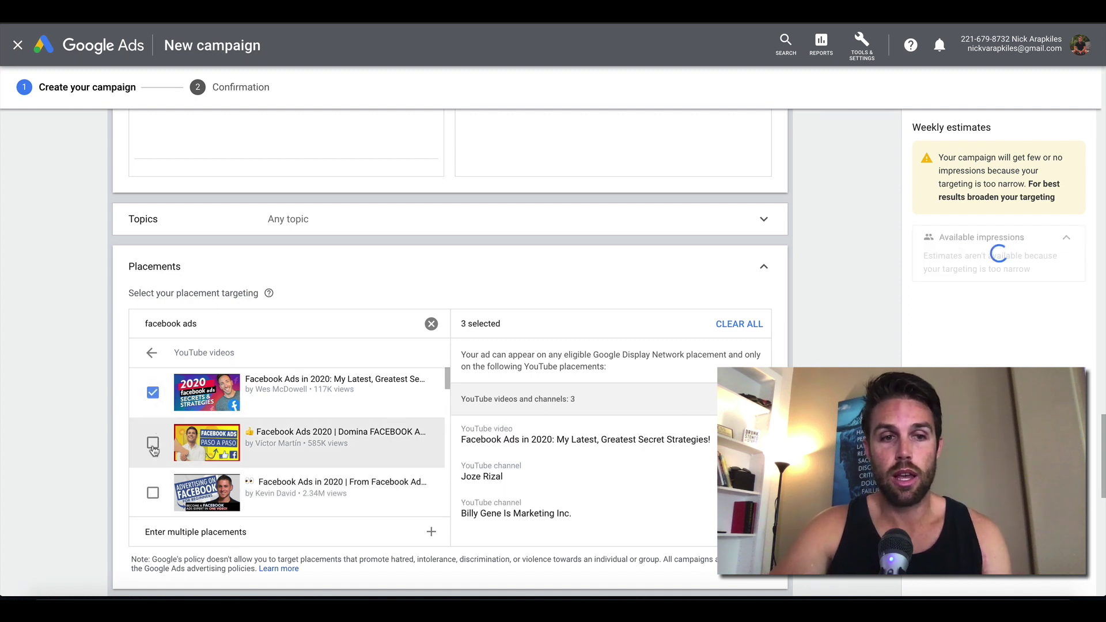
{"action": "left_click", "coordinate": [153, 493]}
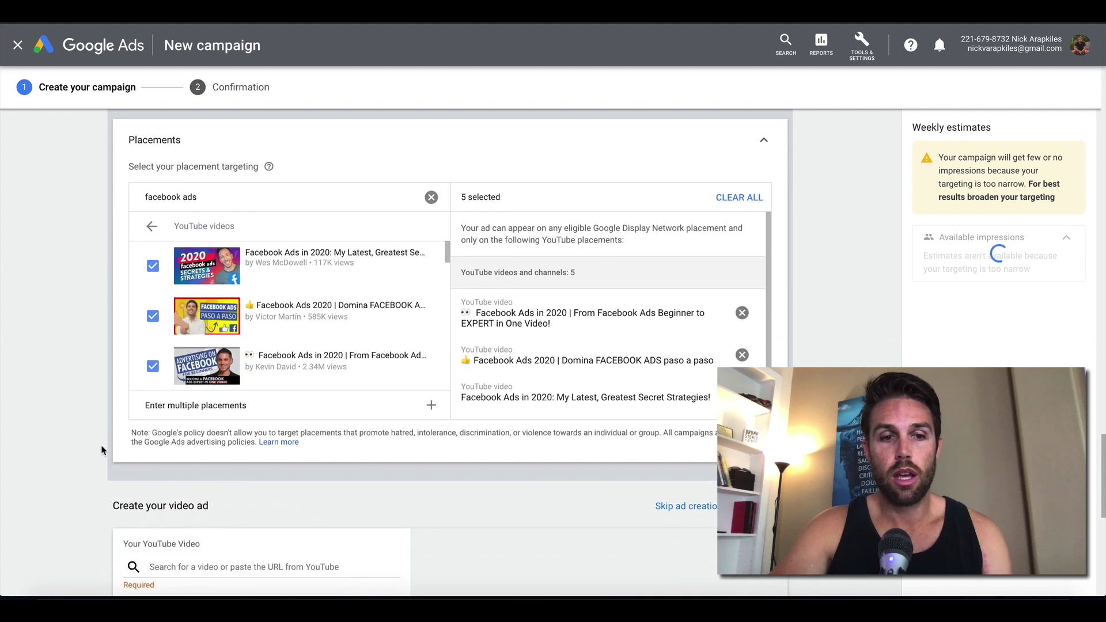
- Review the ad group's audience, keyword and placement targeting down to the video ad section
{"action": "scroll", "coordinate": [102, 450], "scroll_direction": "up", "scroll_amount": 10}
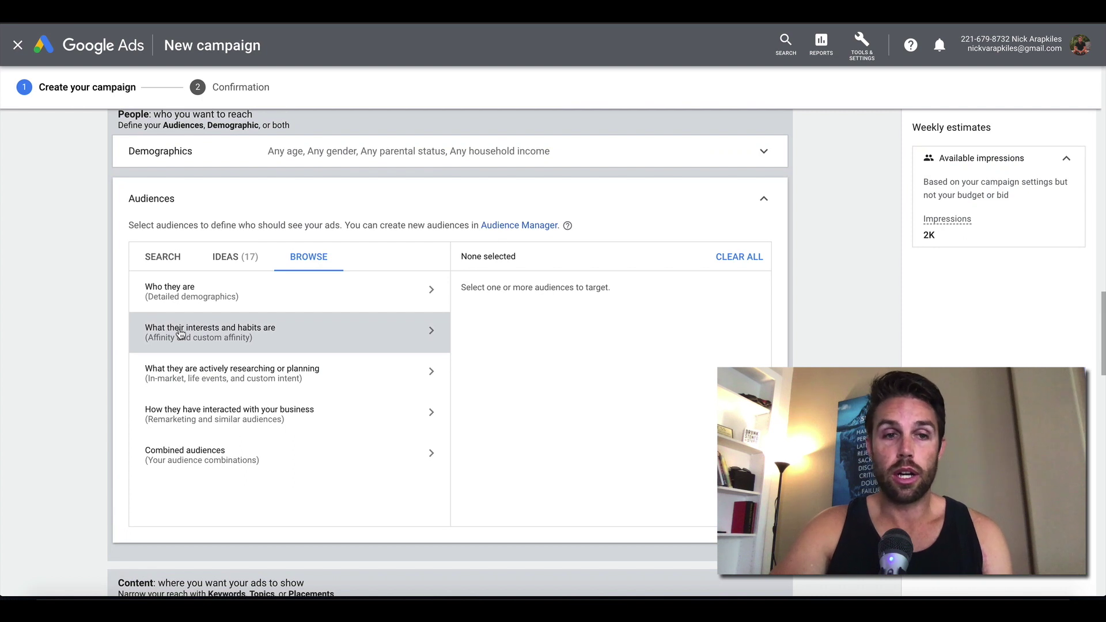
{"action": "scroll", "coordinate": [179, 331], "scroll_direction": "down", "scroll_amount": 4}
{"action": "scroll", "coordinate": [89, 502], "scroll_direction": "down", "scroll_amount": 4}
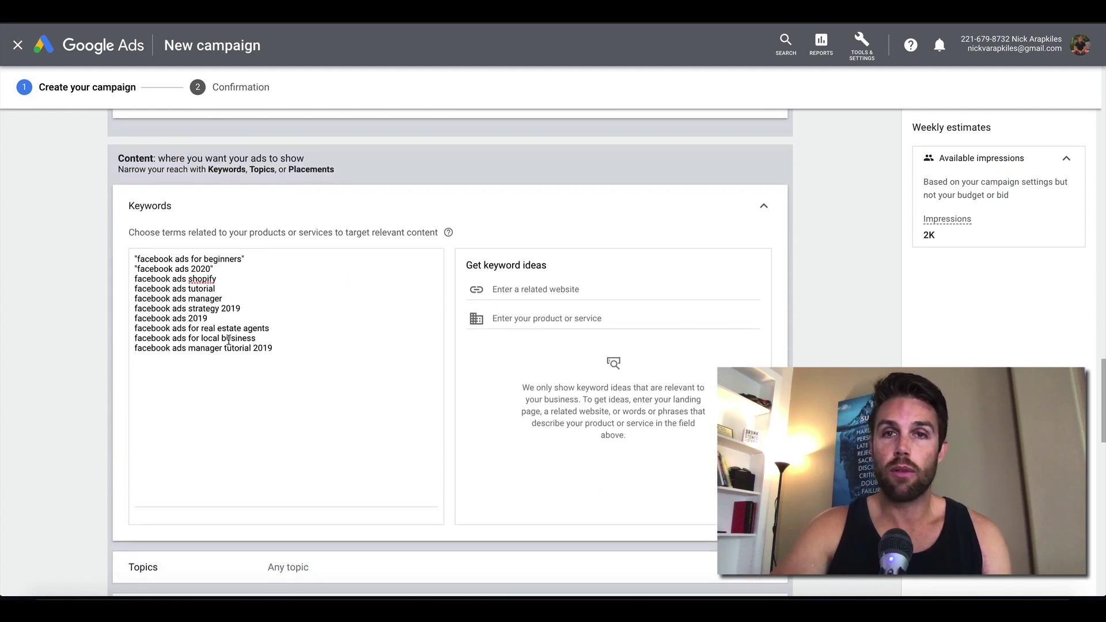
{"action": "scroll", "coordinate": [229, 340], "scroll_direction": "down", "scroll_amount": 5}
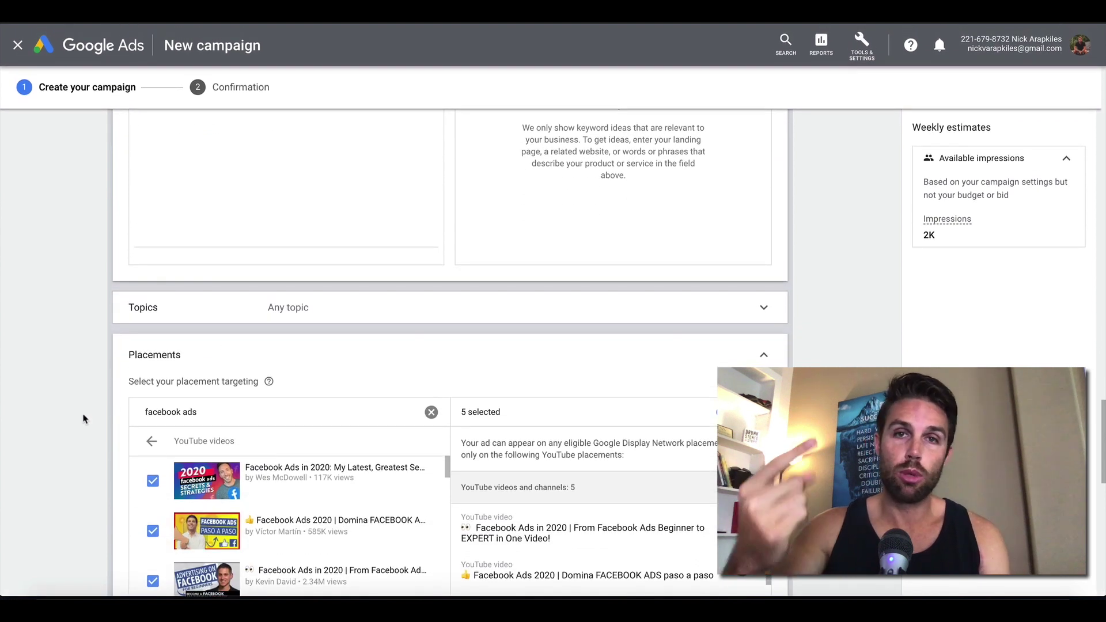
{"action": "scroll", "coordinate": [83, 419], "scroll_direction": "down", "scroll_amount": 3}
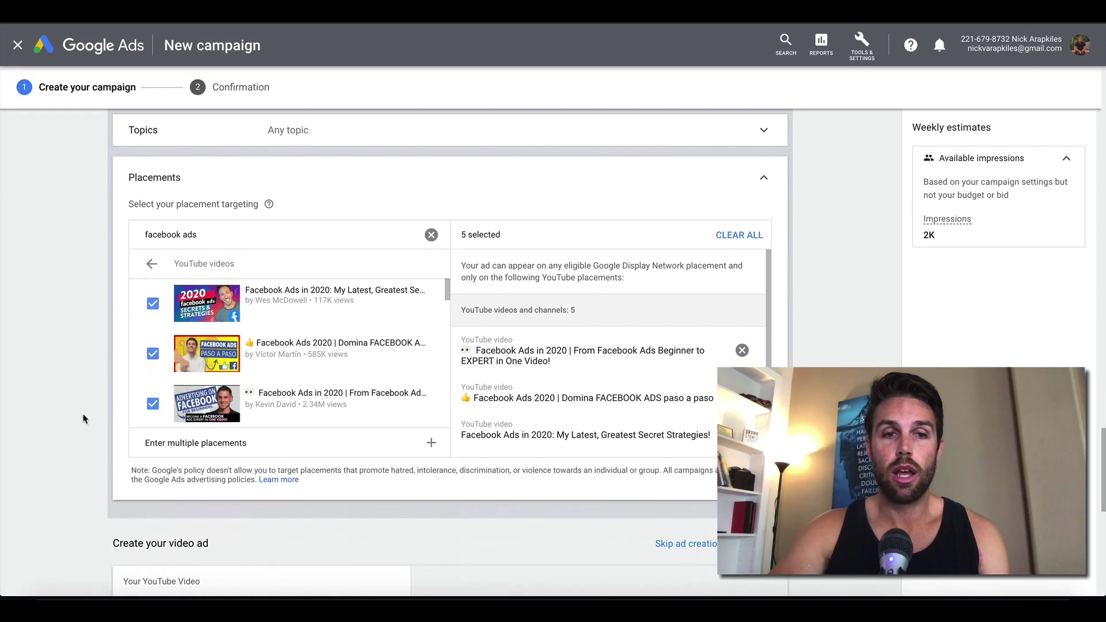
{"action": "scroll", "coordinate": [83, 418], "scroll_direction": "up", "scroll_amount": 8}
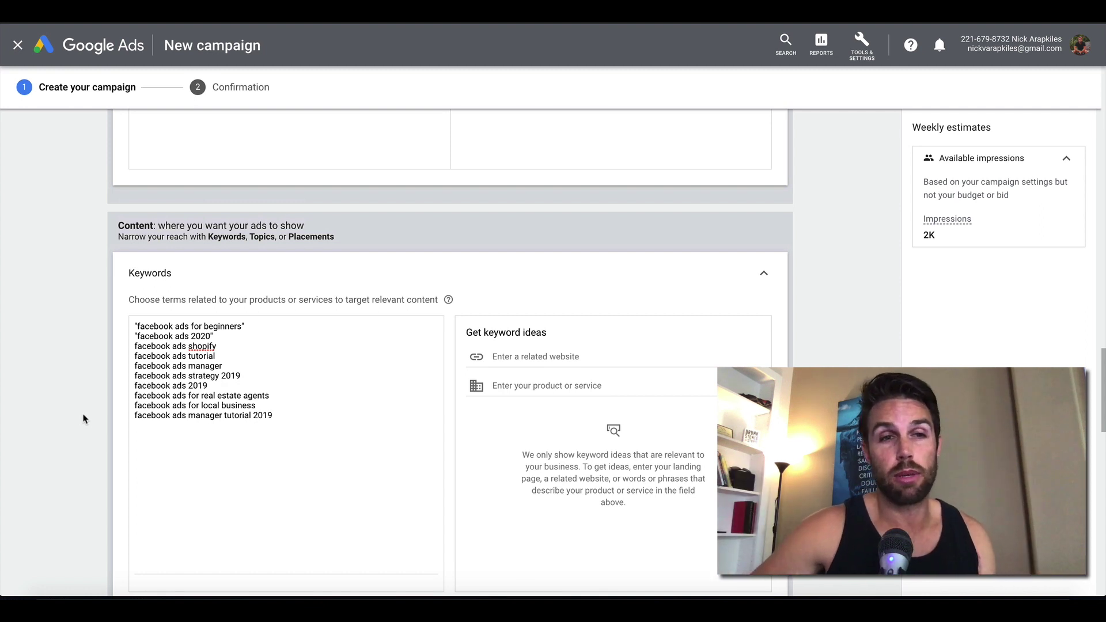
{"action": "scroll", "coordinate": [84, 419], "scroll_direction": "down", "scroll_amount": 10}
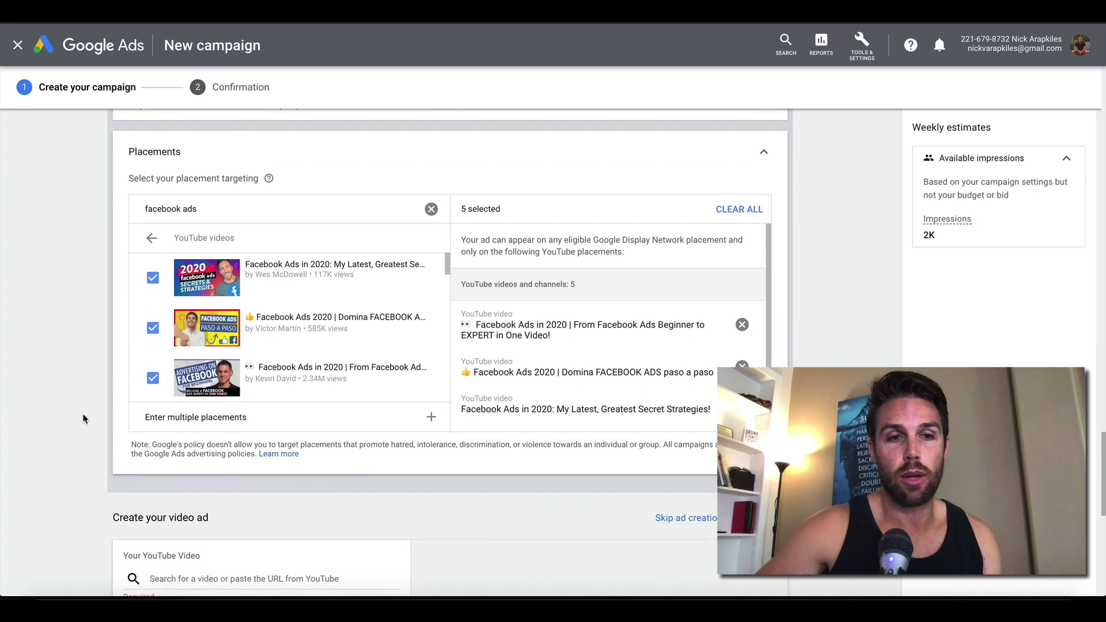
{"action": "scroll", "coordinate": [84, 418], "scroll_direction": "down", "scroll_amount": 6}
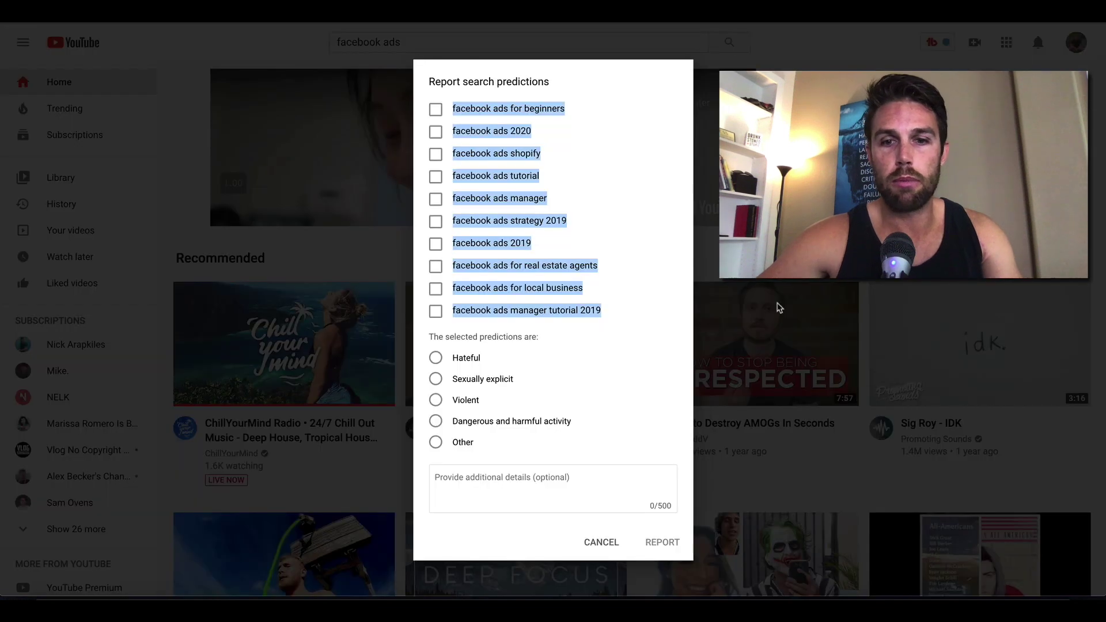
- Switch to YouTube, dismiss the search predictions report without sending it, and run the search for "facebook ads"
{"action": "left_click", "coordinate": [600, 542]}
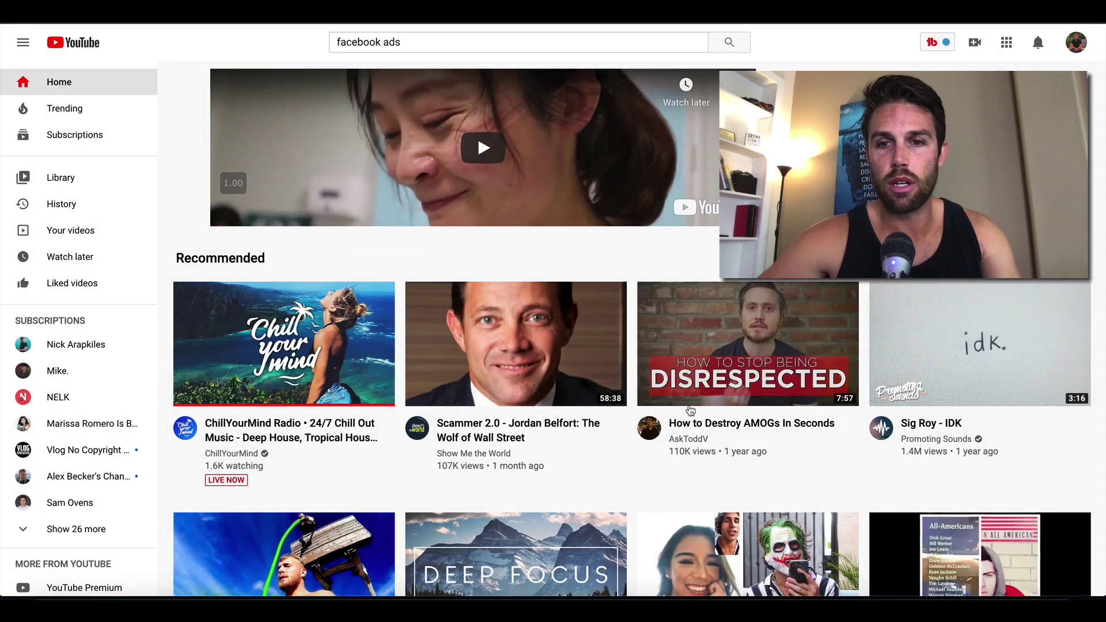
{"action": "scroll", "coordinate": [734, 386], "scroll_direction": "down", "scroll_amount": 2}
{"action": "scroll", "coordinate": [734, 386], "scroll_direction": "down", "scroll_amount": 3}
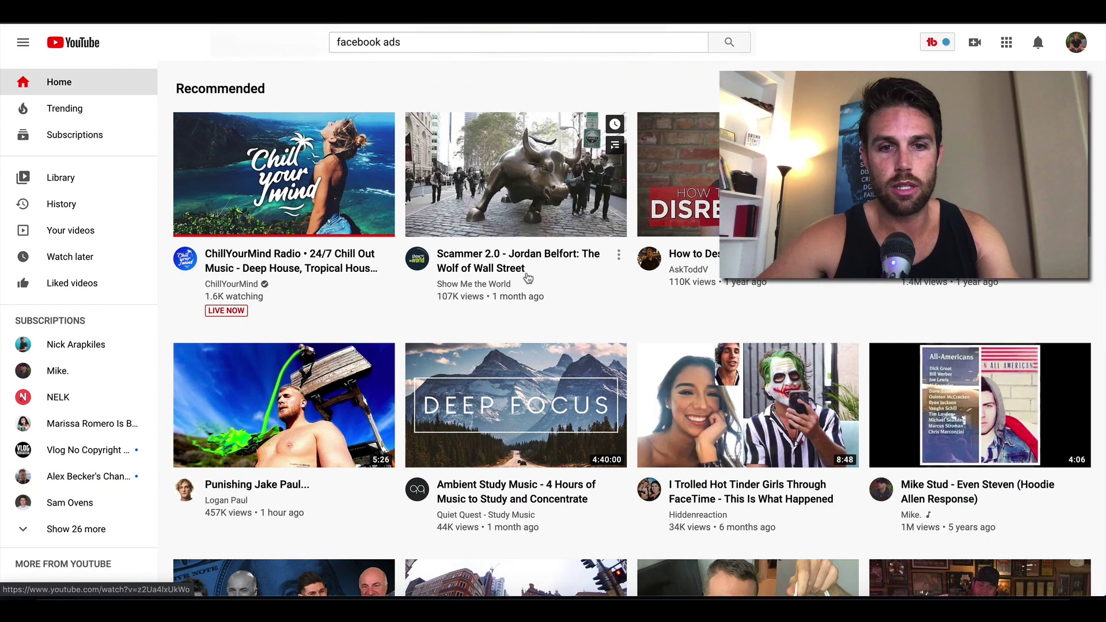
{"action": "scroll", "coordinate": [527, 277], "scroll_direction": "down", "scroll_amount": 1}
{"action": "scroll", "coordinate": [526, 277], "scroll_direction": "up", "scroll_amount": 5}
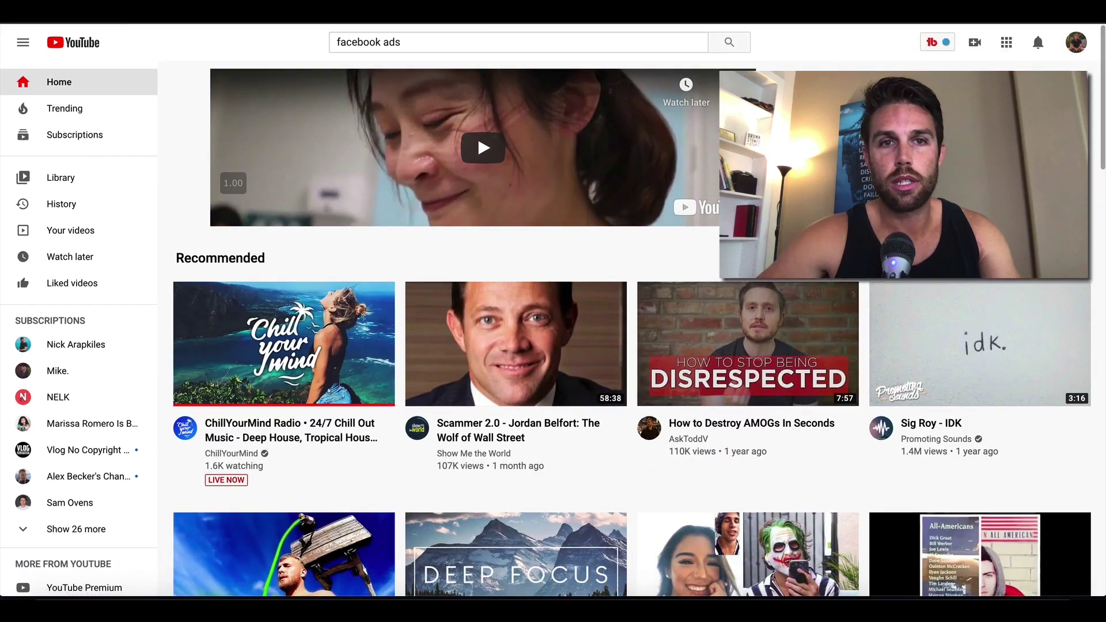
{"action": "left_click", "coordinate": [473, 45]}
{"action": "key", "text": "Return"}
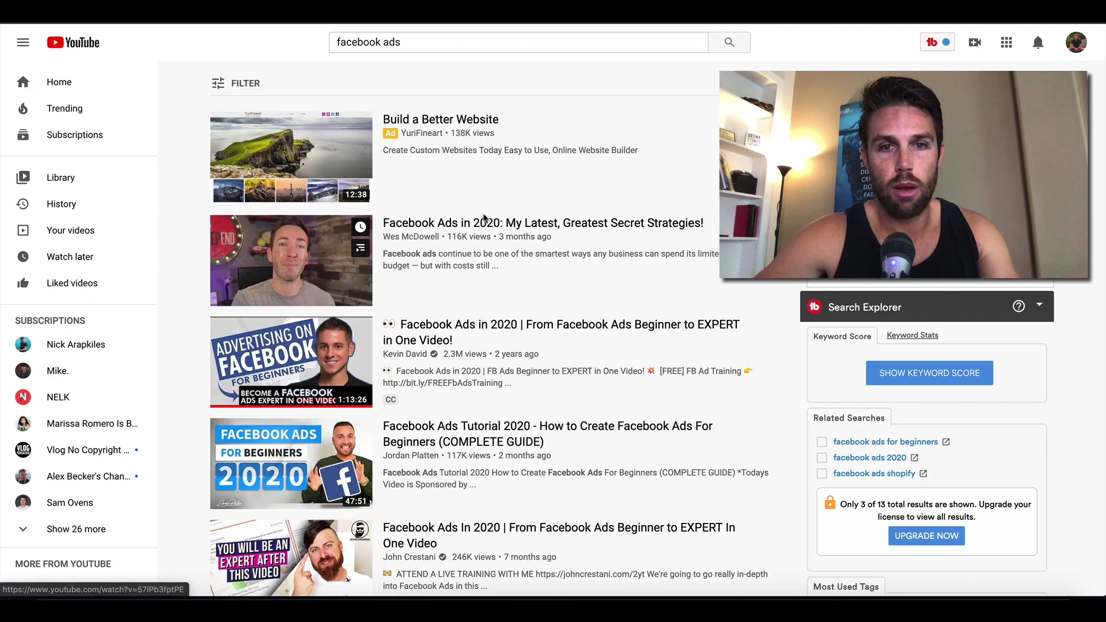
- Copy the link of "Facebook Ads in 2020: My Latest, Greatest Secret Strategies!" and enter it as the ad's YouTube video in Google Ads
{"action": "left_click", "coordinate": [481, 229]}
{"action": "left_click", "coordinate": [448, 230]}
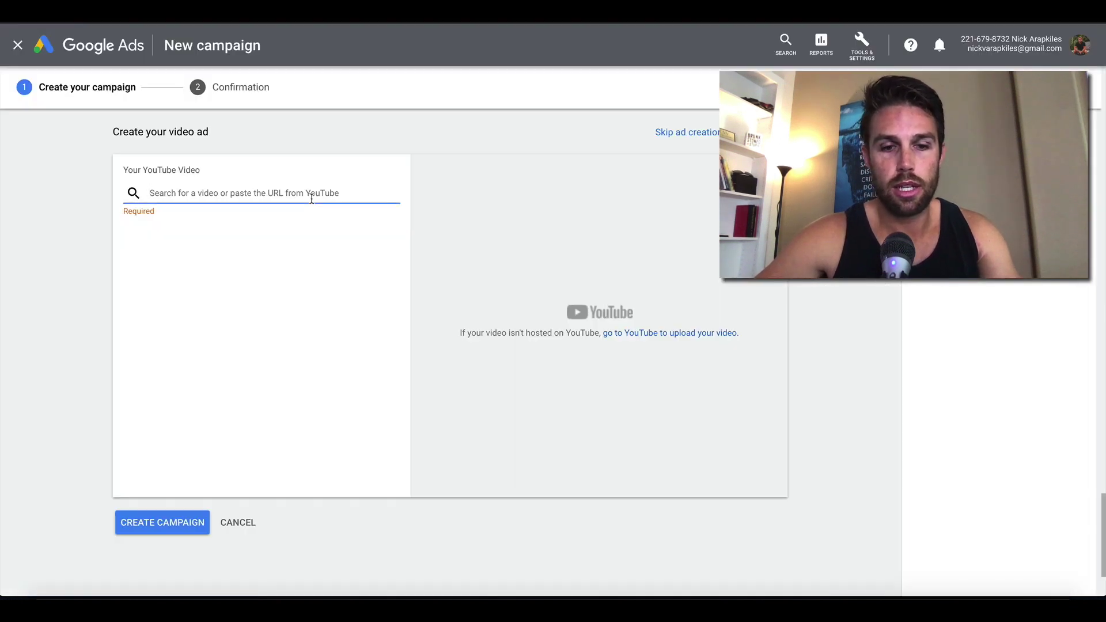
{"action": "type", "text": "https://www.youtube.com/watch?v=57iPb3fptPE"}
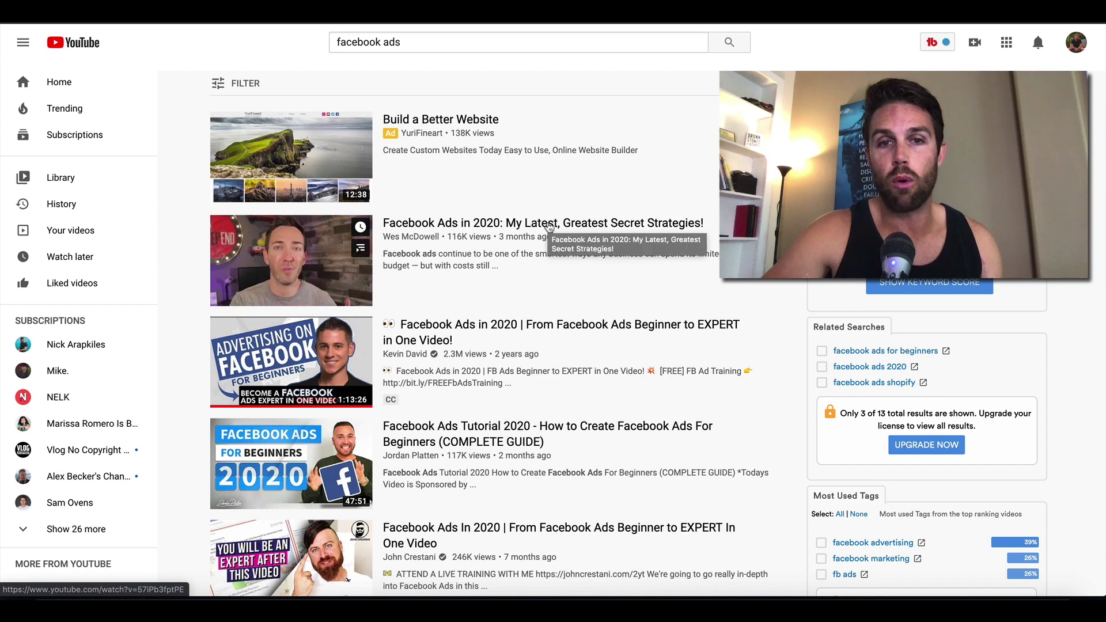
- Open "Facebook Ads Tutorial 2020 - How to Create Facebook Ads For Beginners" on YouTube and pause the in-stream ad to examine it
{"action": "left_click", "coordinate": [440, 435]}
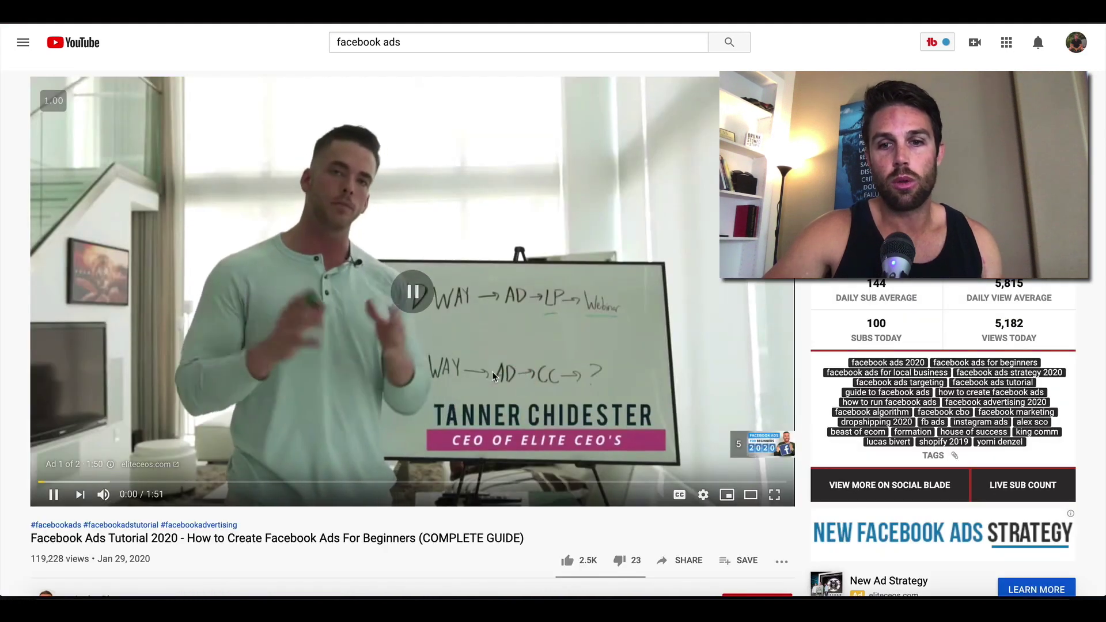
{"action": "left_click", "coordinate": [494, 378]}
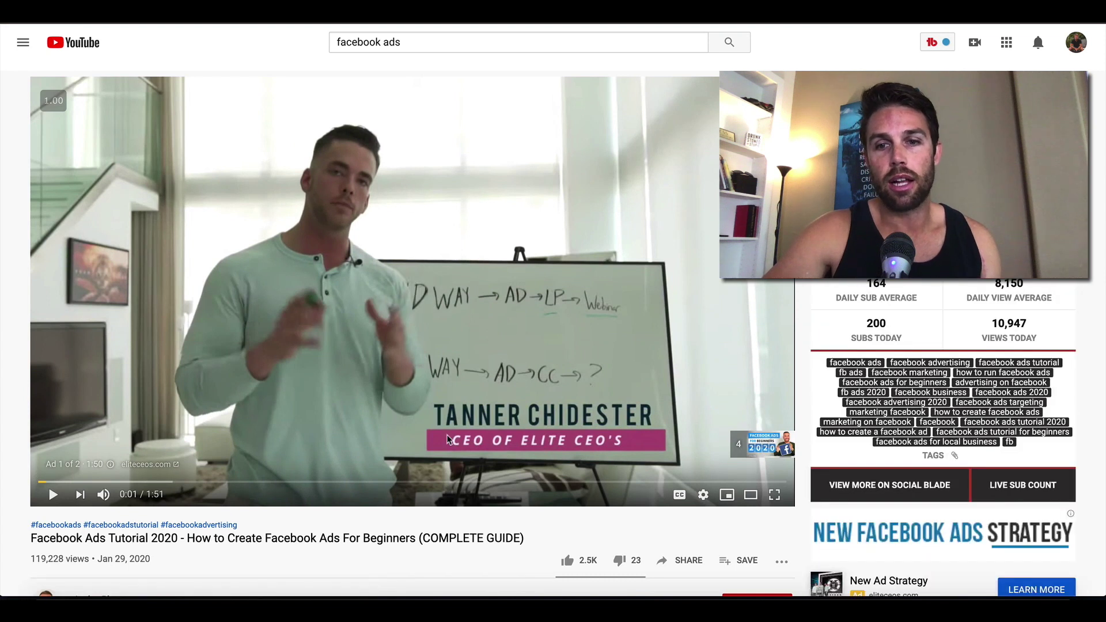
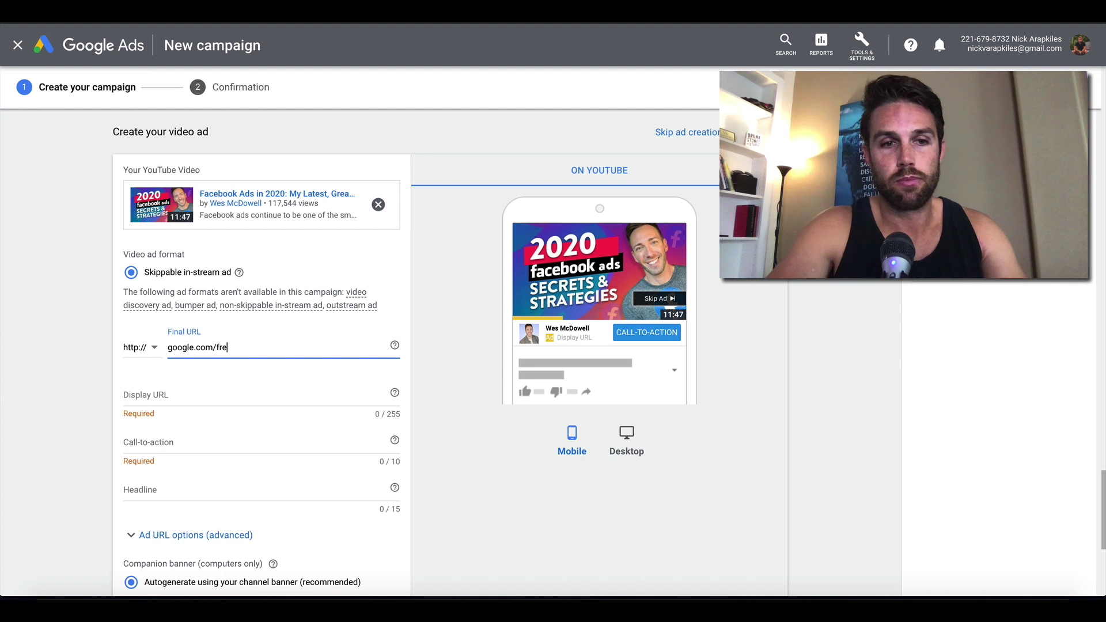
- Complete the video ad's final URL as google.com/free-video in Google Ads and set the display URL to google.com/free-video
{"action": "type", "text": "-video"}
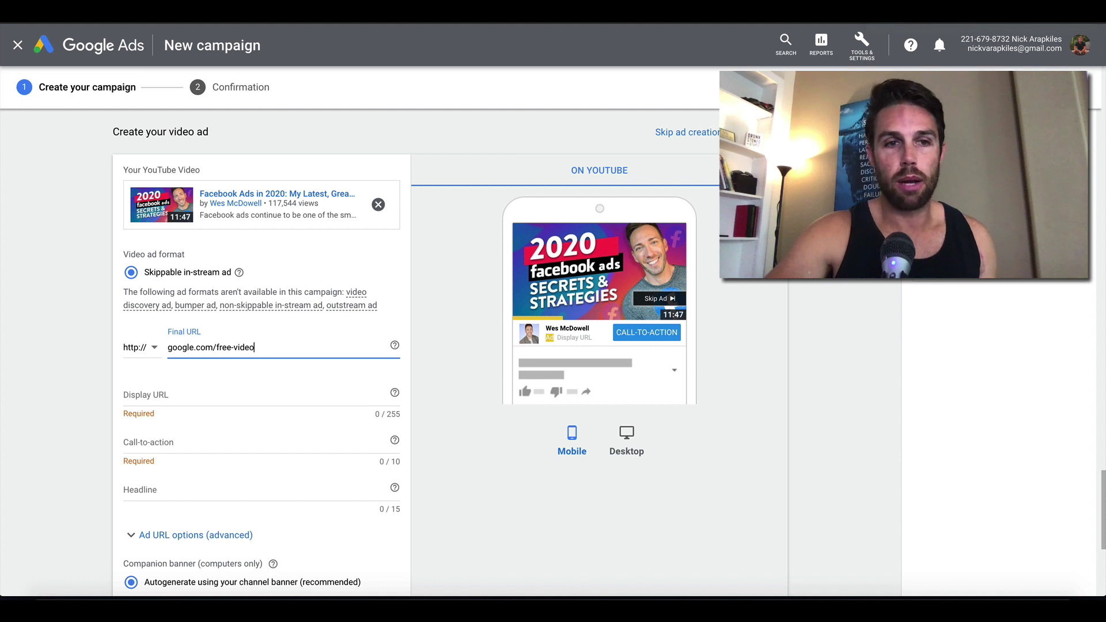
{"action": "left_click", "coordinate": [247, 387]}
{"action": "type", "text": "google.com/free-video"}
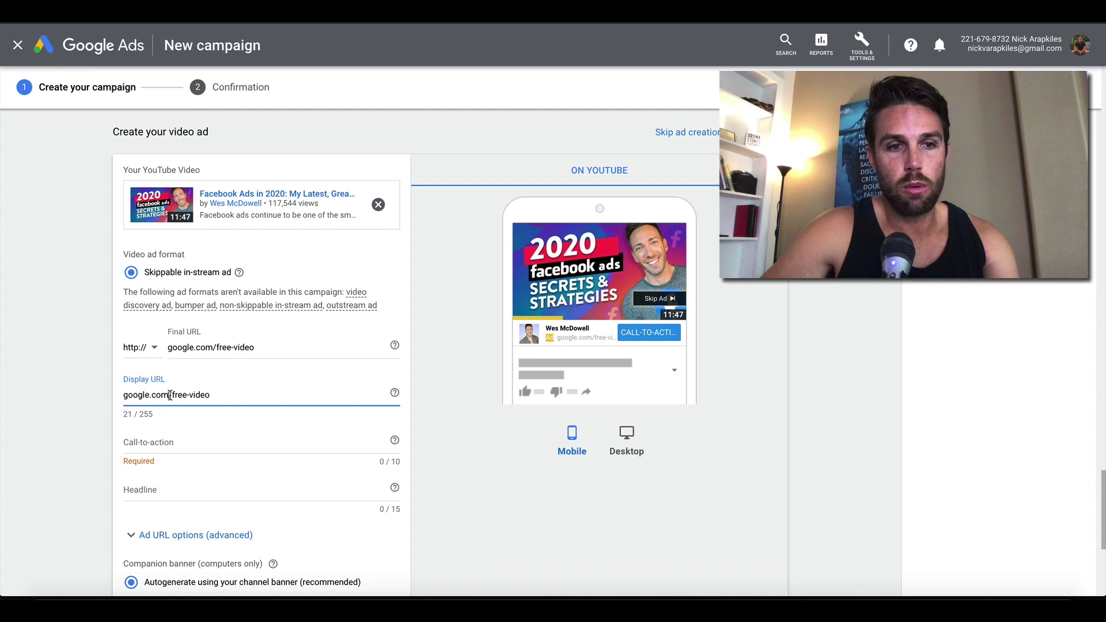
- Shorten the video ad's display URL to google.com and show the ad preview in its Desktop version
{"action": "left_click_drag", "start_coordinate": [170, 395], "coordinate": [220, 397]}
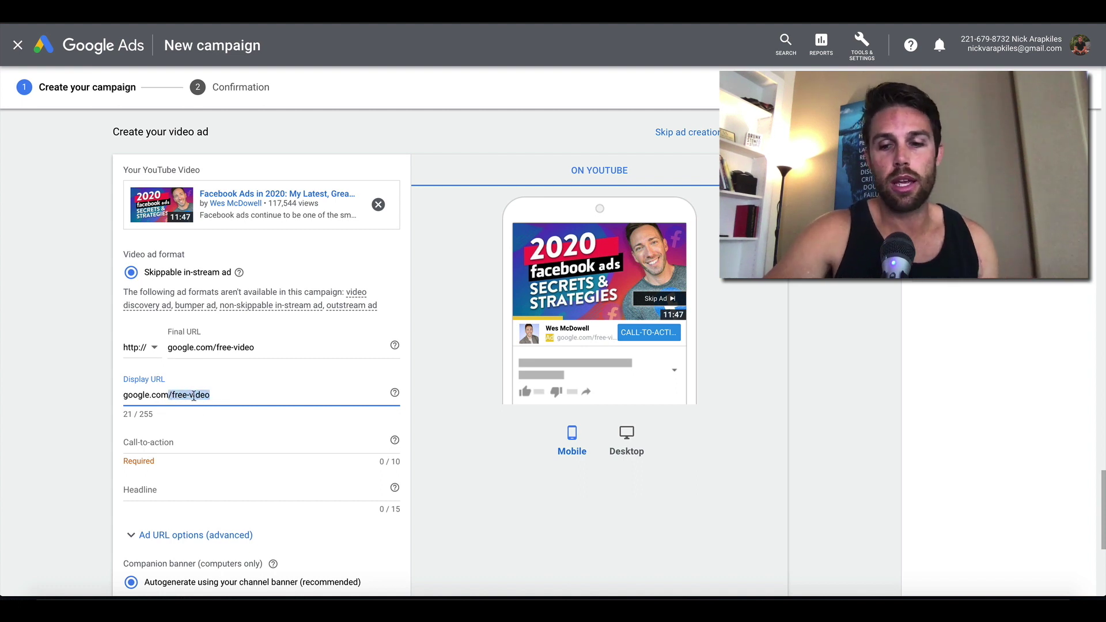
{"action": "key", "text": "BackSpace"}
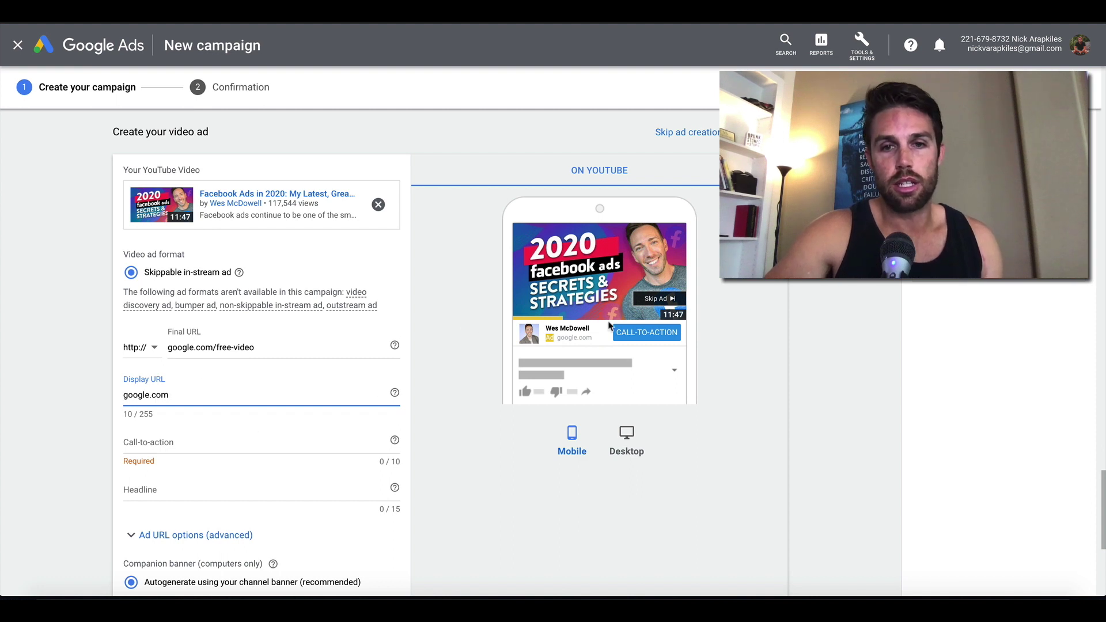
{"action": "left_click", "coordinate": [627, 435]}
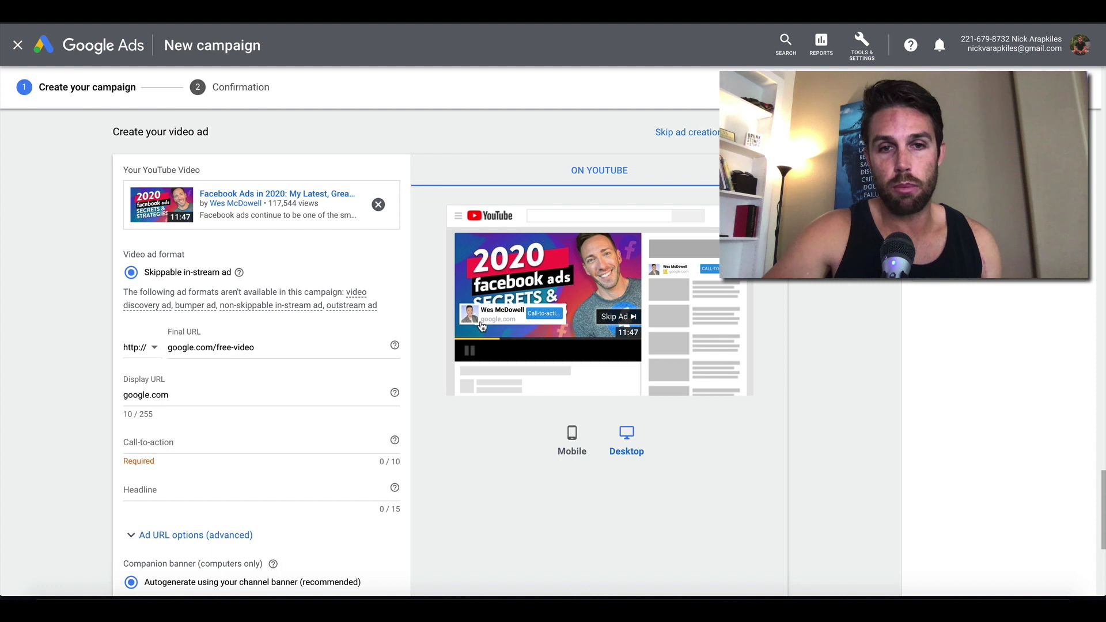
- Set the video ad's call-to-action to "Learn More" and its headline to "Training Video"
{"action": "left_click", "coordinate": [203, 442]}
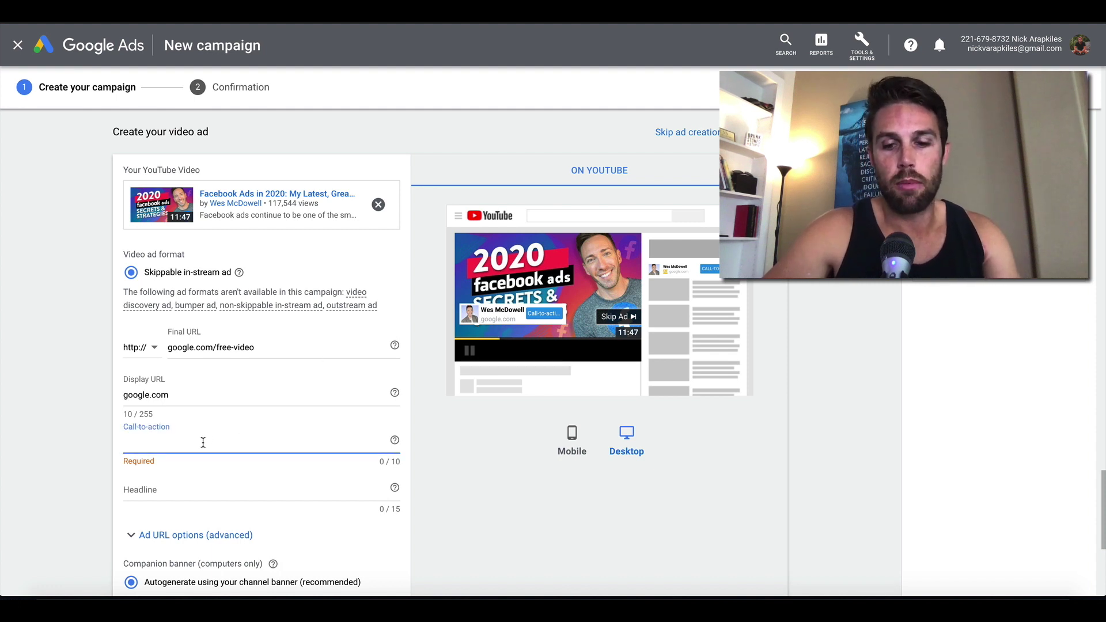
{"action": "type", "text": "Learn More"}
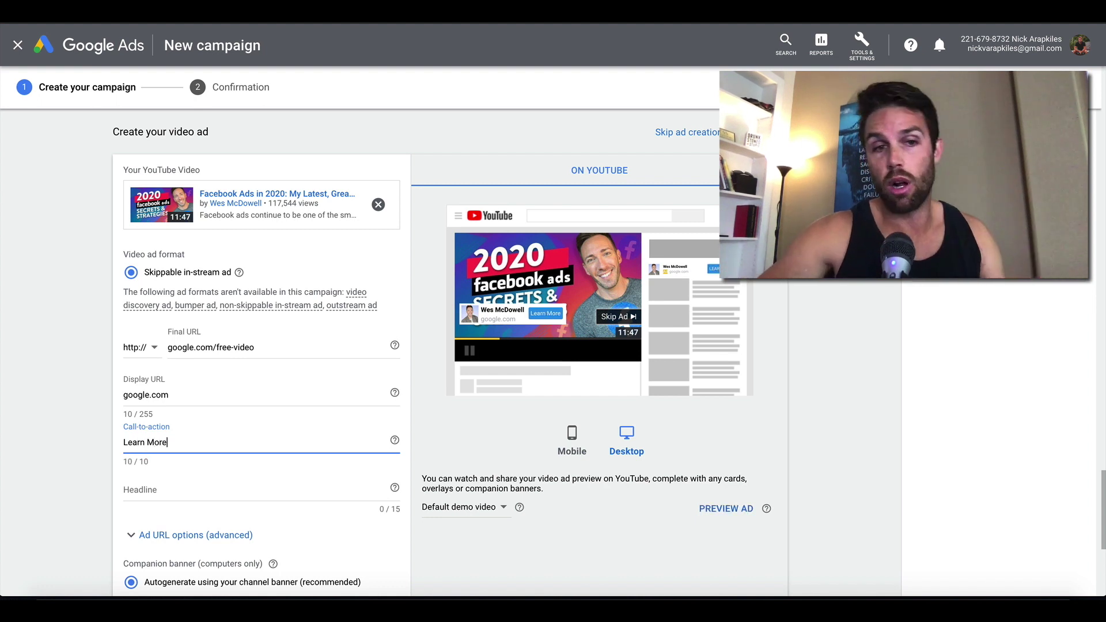
{"action": "left_click", "coordinate": [154, 494]}
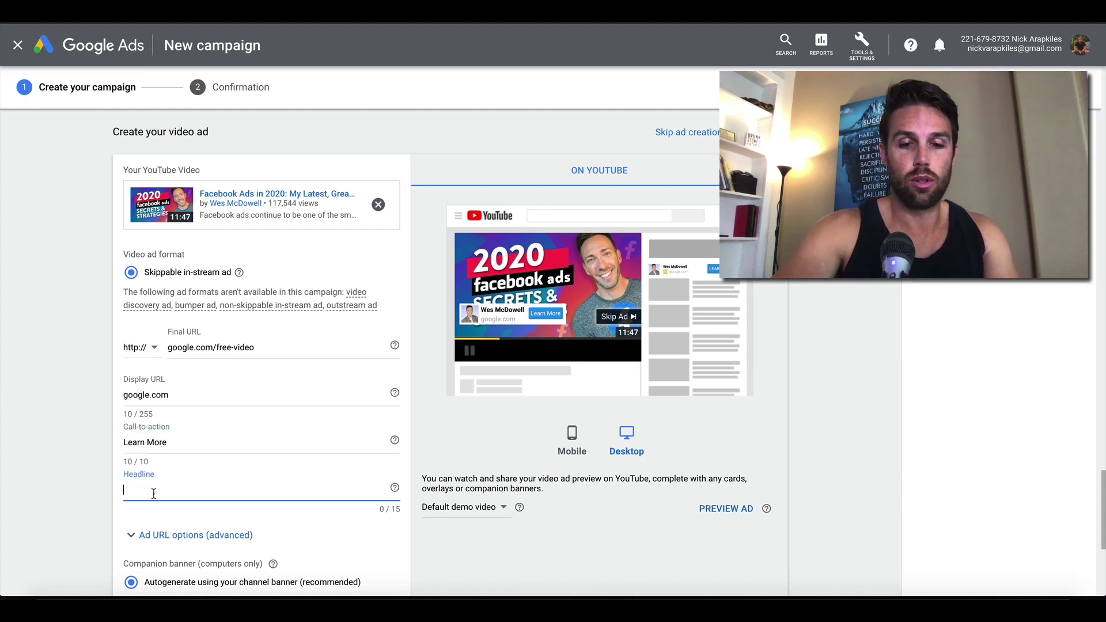
{"action": "type", "text": "Training "}
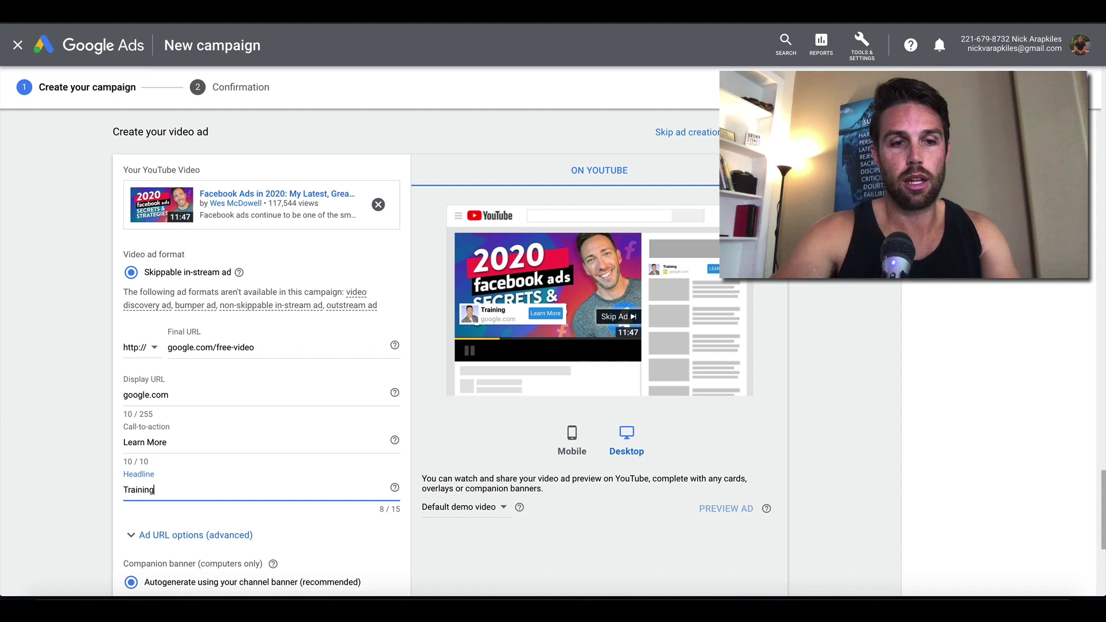
{"action": "type", "text": "Video"}
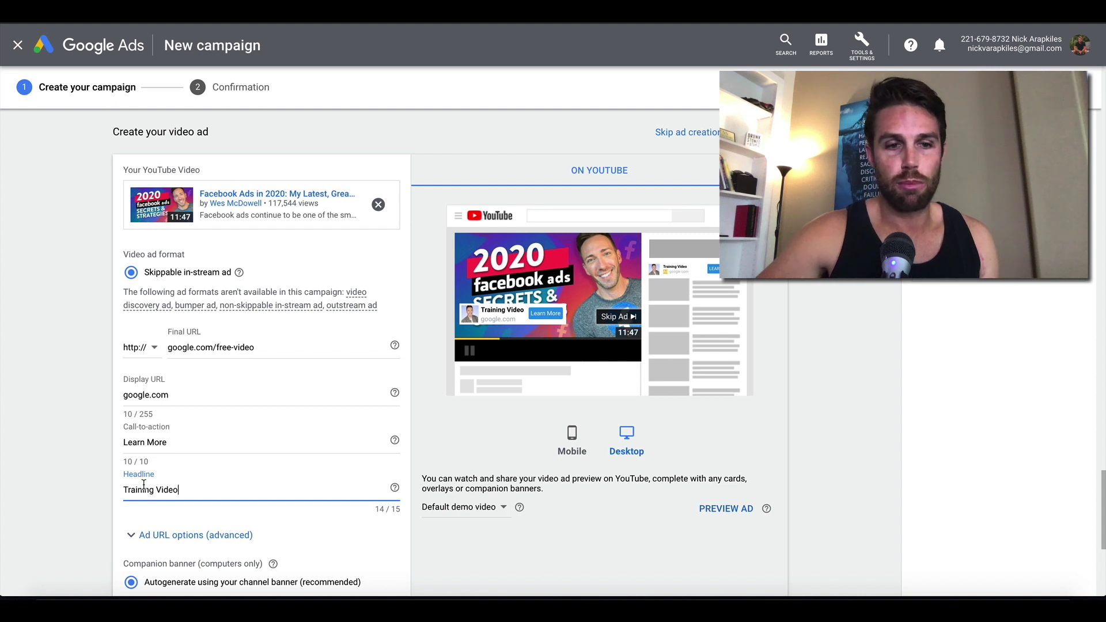
- Create the campaign with the completed video ad, keeping the autogenerated companion banner and the ad name "Ad #1"
{"action": "scroll", "coordinate": [196, 464], "scroll_direction": "down", "scroll_amount": 3}
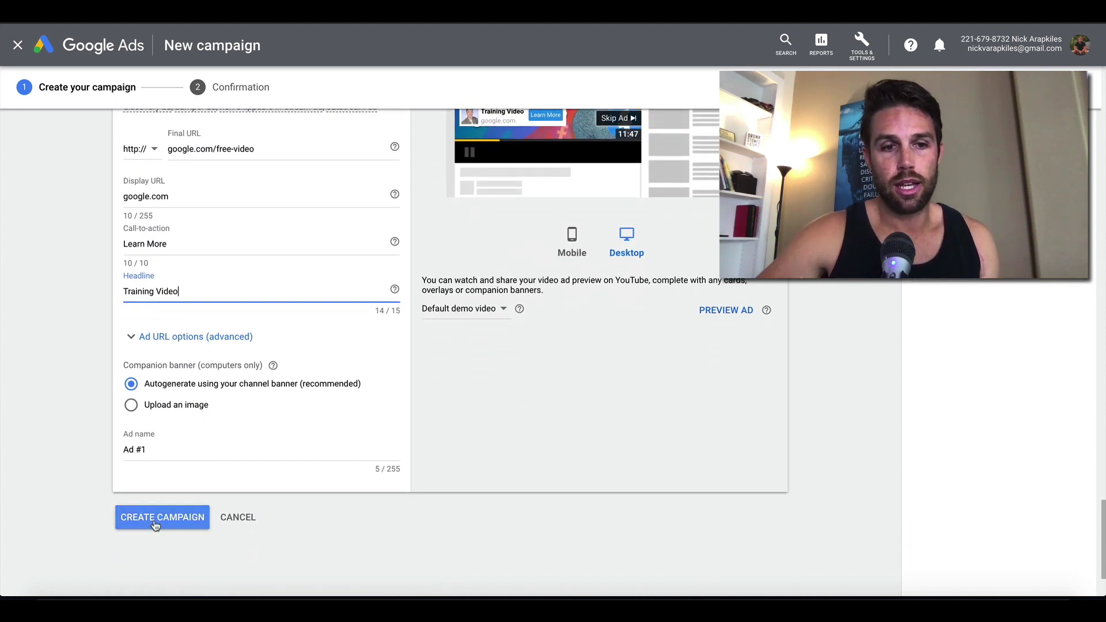
{"action": "left_click", "coordinate": [162, 517]}
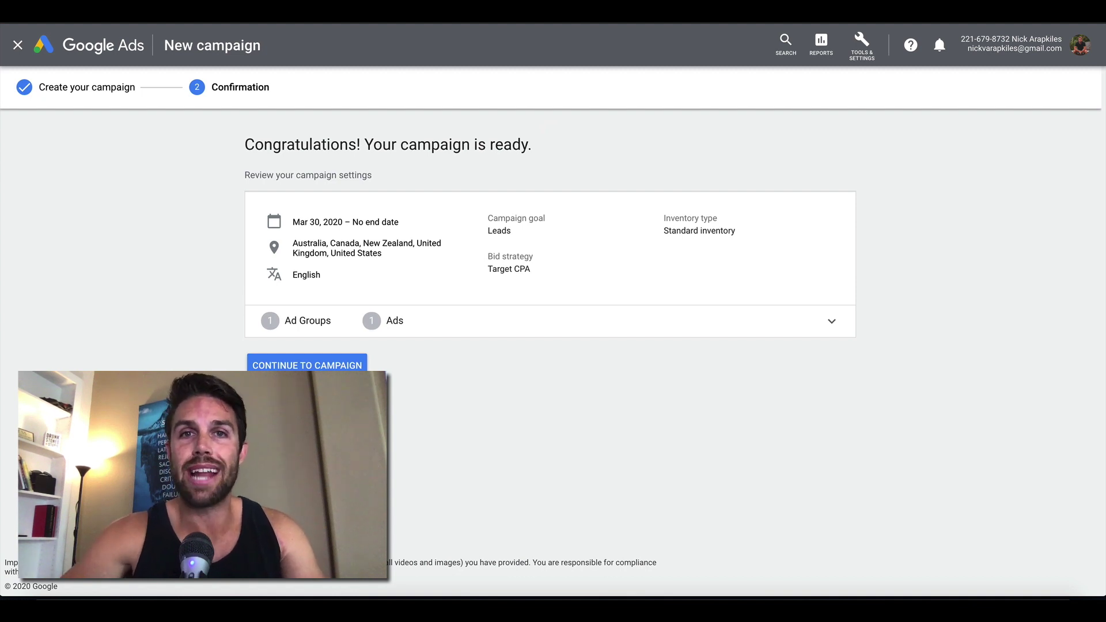
- Search Google for "google ads promo" in a new browser tab and open "U.S. Google Ads Coupon Voucher" to examine the offered credit
{"action": "key", "text": "ctrl+t"}
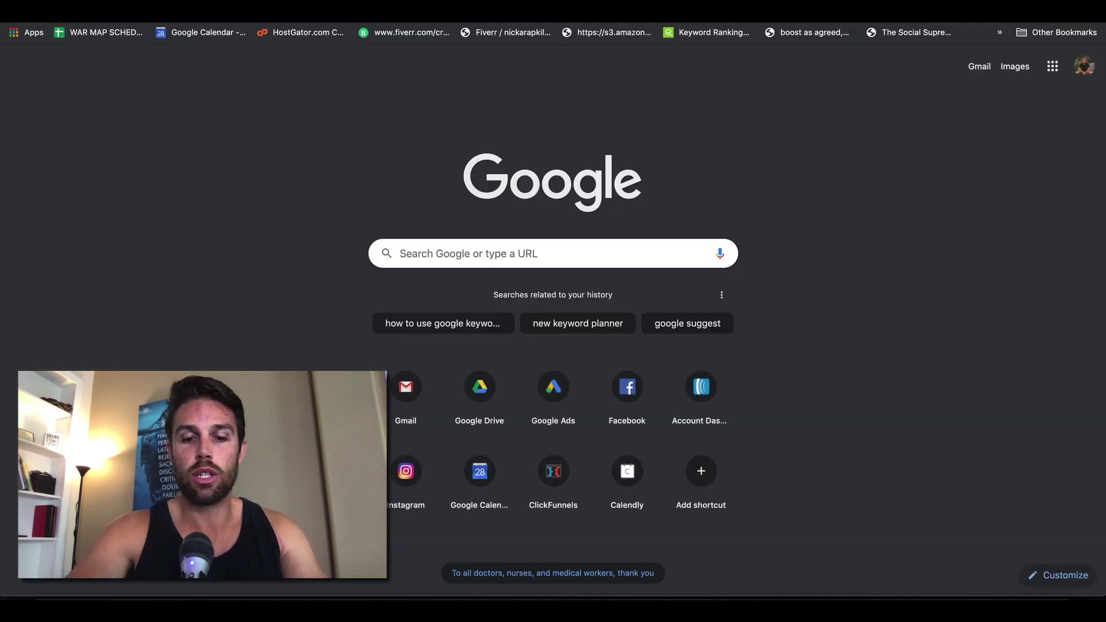
{"action": "type", "text": "google"}
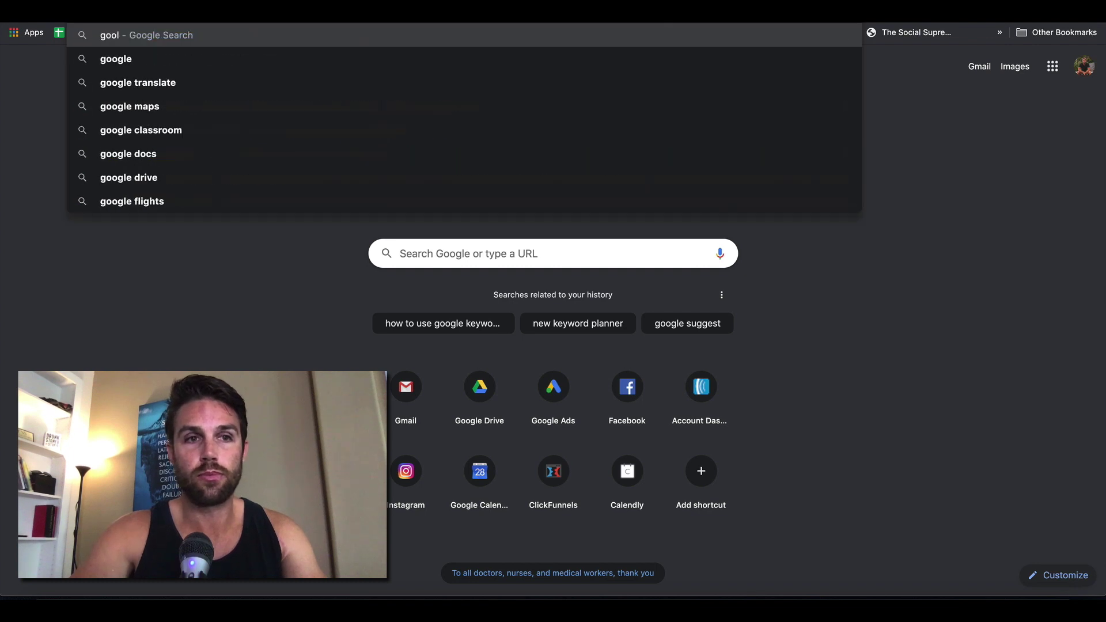
{"action": "type", "text": " ads"}
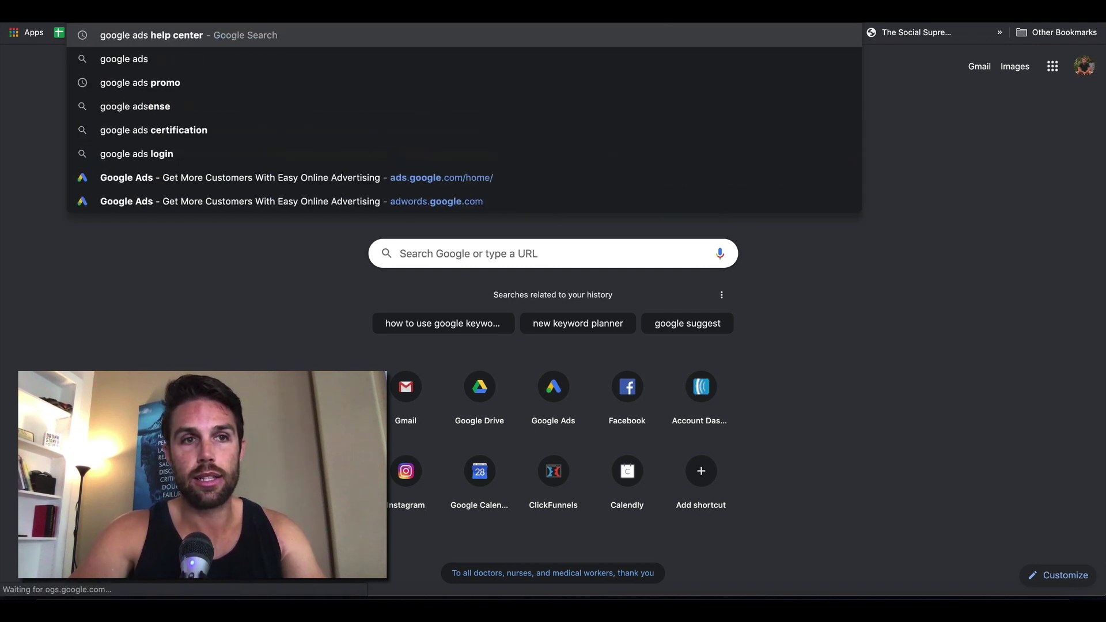
{"action": "left_click", "coordinate": [685, 68]}
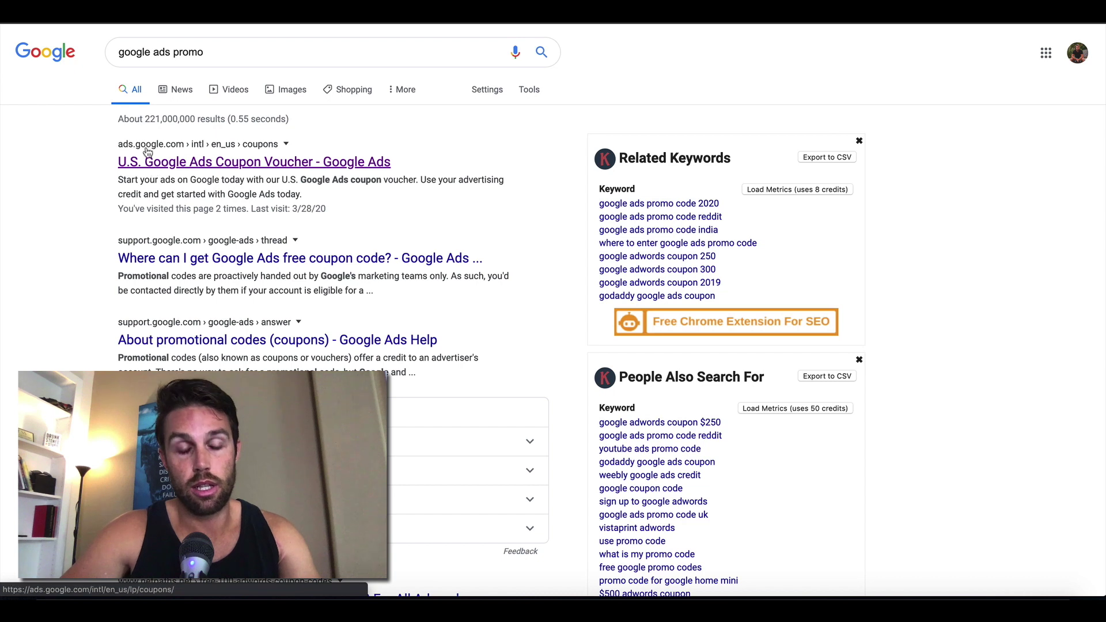
{"action": "left_click", "coordinate": [173, 164]}
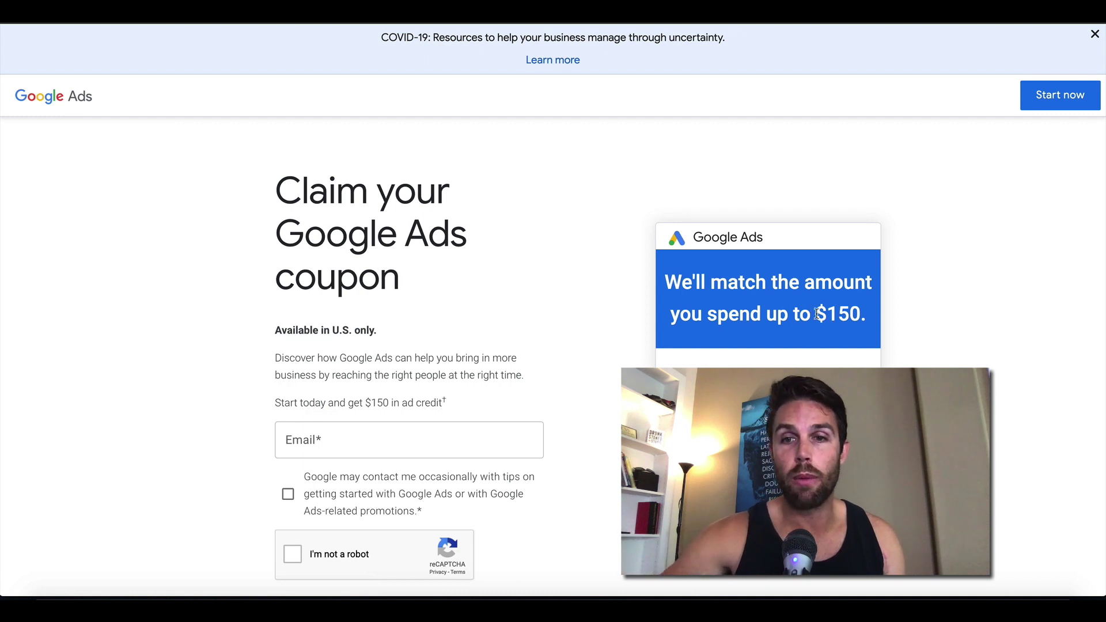
{"action": "left_click_drag", "start_coordinate": [818, 314], "coordinate": [861, 315]}
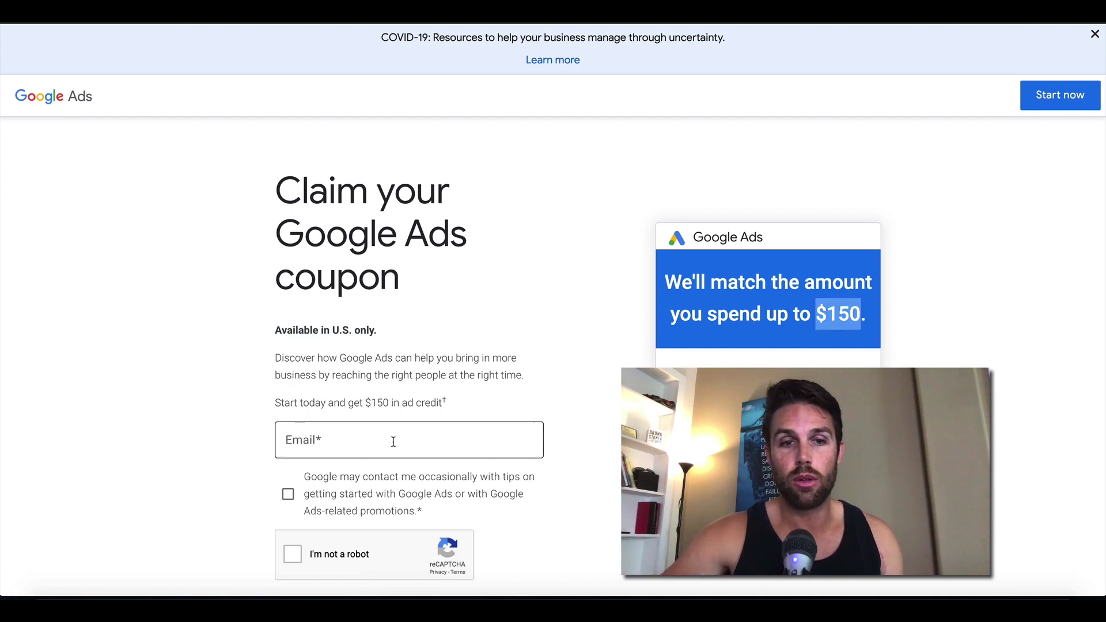